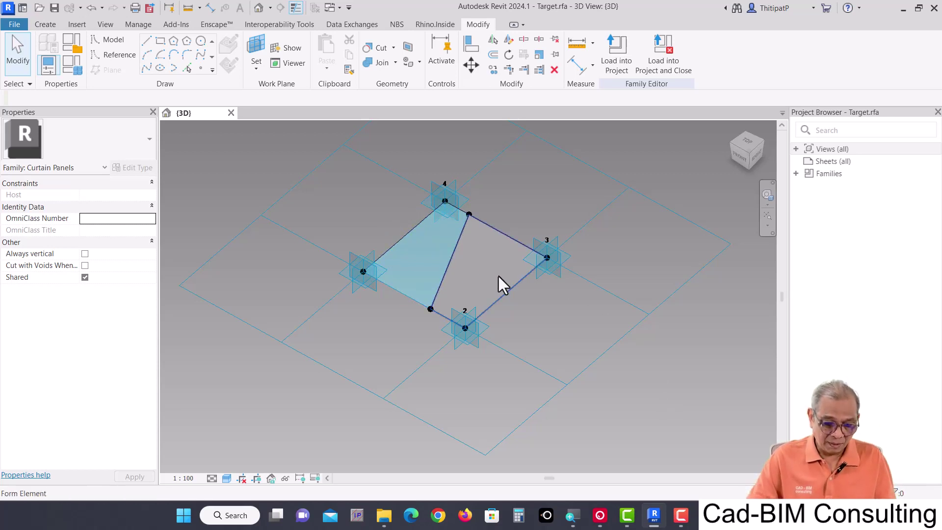
Slide both hosted corner points along their lines, one to parameter 0.339934, reshaping the triangle.
{"action": "mouse_move", "coordinate": [504, 283]}
{"action": "middle_mouse_down", "text": "shift"}
{"action": "mouse_move", "coordinate": [520, 301]}
{"action": "mouse_move", "coordinate": [490, 275]}
{"action": "middle_mouse_up", "text": "shift"}
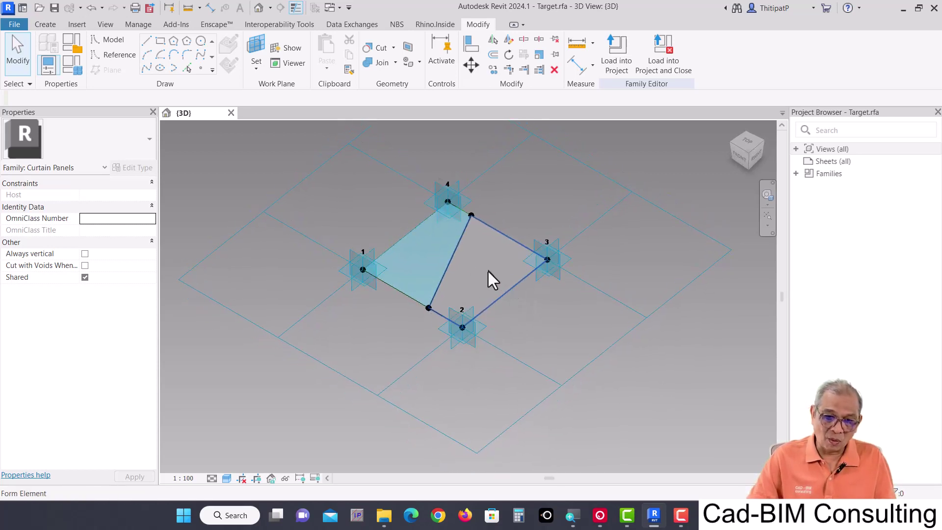
{"action": "mouse_move", "coordinate": [558, 288]}
{"action": "middle_mouse_down", "text": "shift"}
{"action": "mouse_move", "coordinate": [593, 332]}
{"action": "mouse_move", "coordinate": [588, 341]}
{"action": "mouse_move", "coordinate": [552, 337]}
{"action": "middle_mouse_up", "text": "shift"}
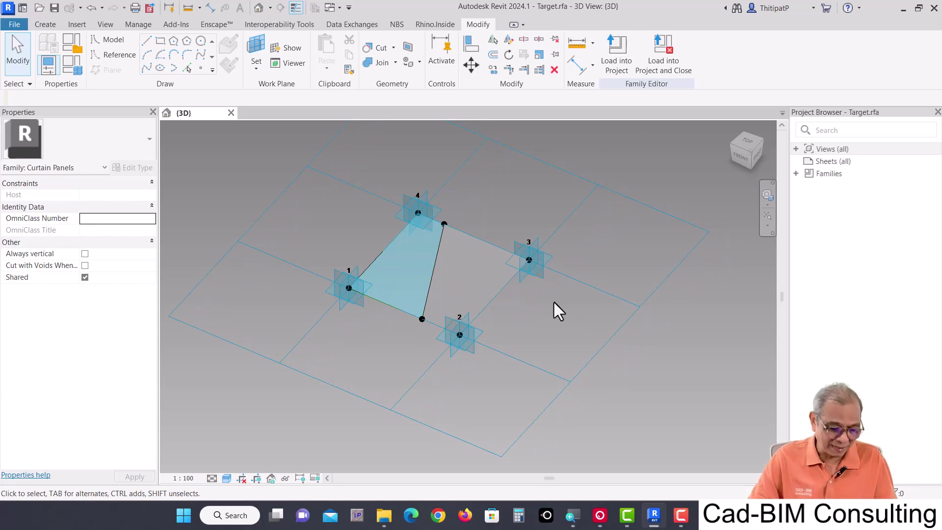
{"action": "mouse_move", "coordinate": [554, 302]}
{"action": "middle_mouse_down", "text": "shift"}
{"action": "mouse_move", "coordinate": [551, 311]}
{"action": "mouse_move", "coordinate": [567, 310]}
{"action": "middle_mouse_up", "text": "shift"}
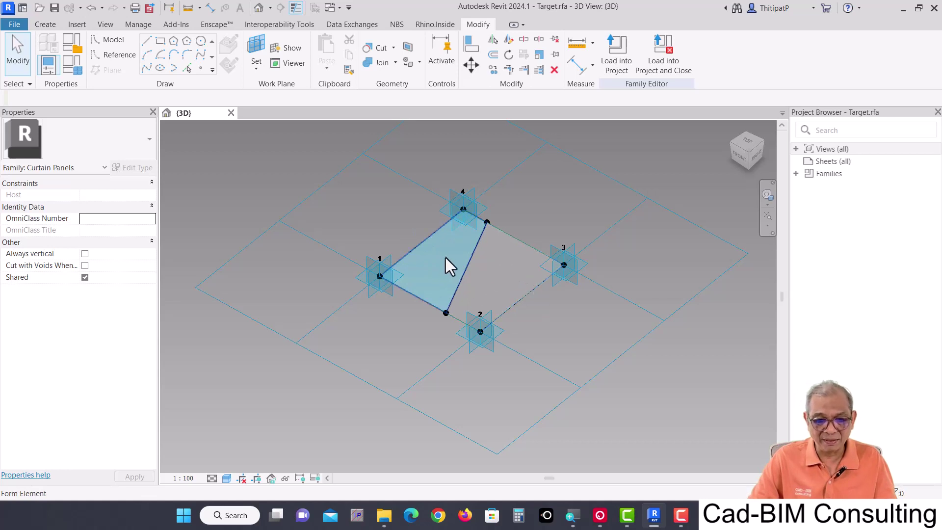
{"action": "left_click", "coordinate": [446, 313]}
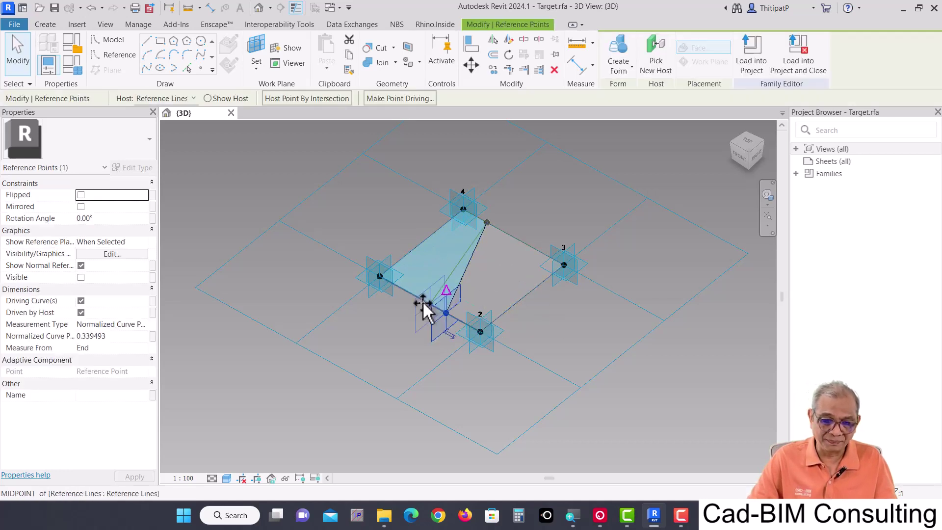
{"action": "left_click_drag", "start_coordinate": [449, 327], "coordinate": [417, 310]}
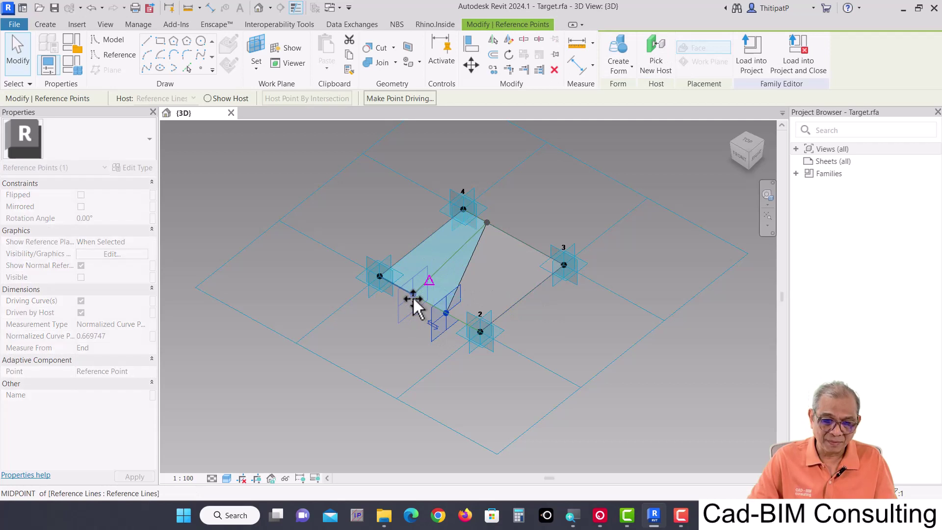
{"action": "left_click", "coordinate": [487, 222]}
{"action": "left_click_drag", "start_coordinate": [488, 220], "coordinate": [530, 246]}
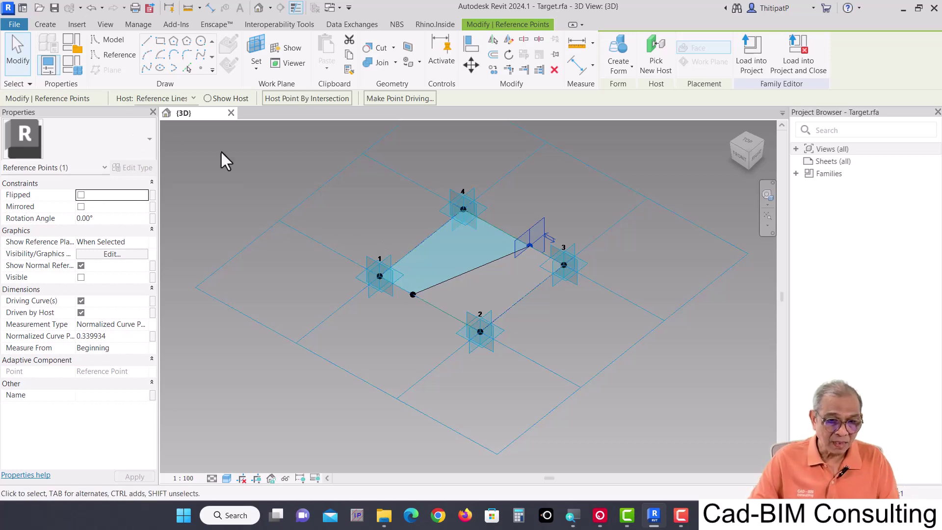
Close Target.rfa without saving changes.
{"action": "left_click", "coordinate": [16, 24]}
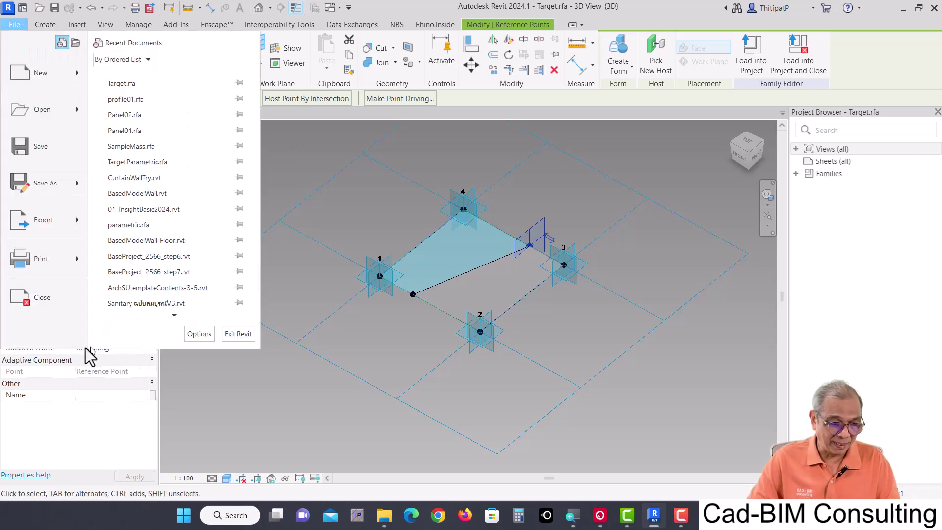
{"action": "left_click", "coordinate": [53, 296]}
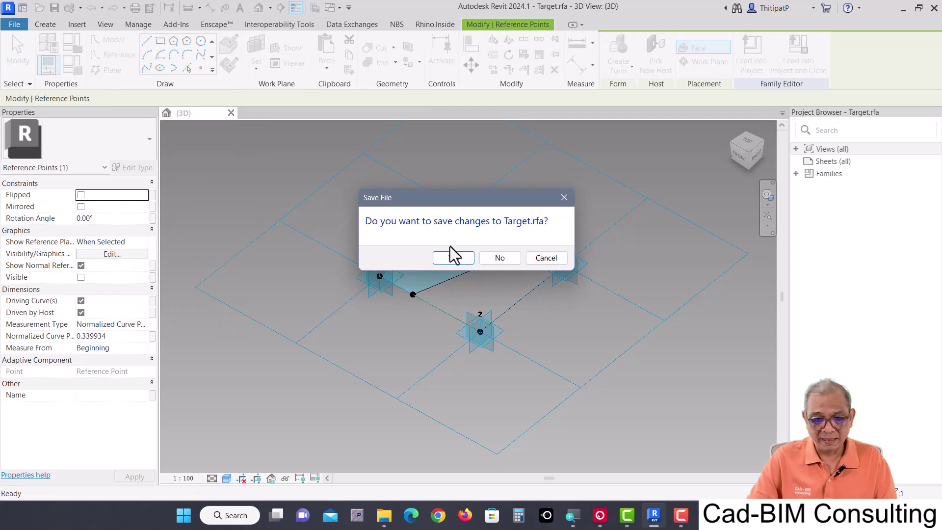
{"action": "left_click", "coordinate": [499, 258]}
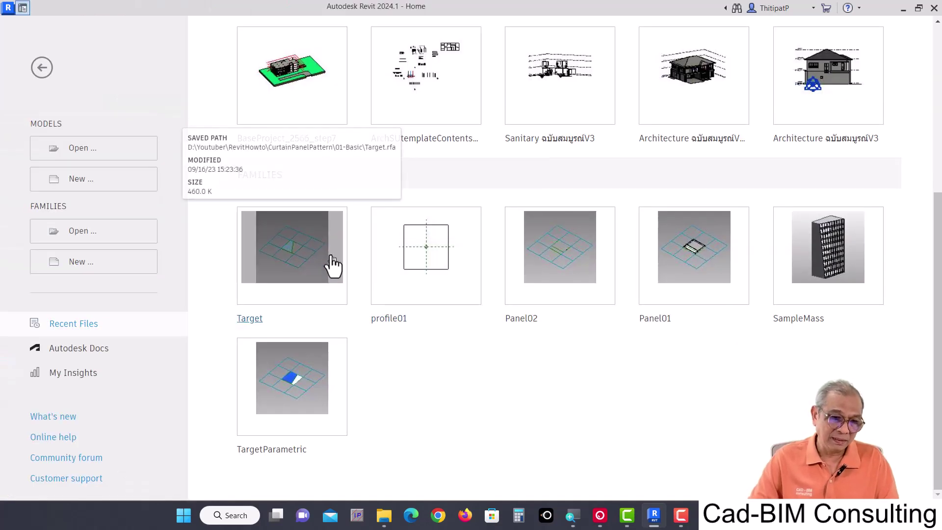
Create a new family from the Metric Curtain Panel Pattern Based.rft template.
{"action": "left_click", "coordinate": [80, 268]}
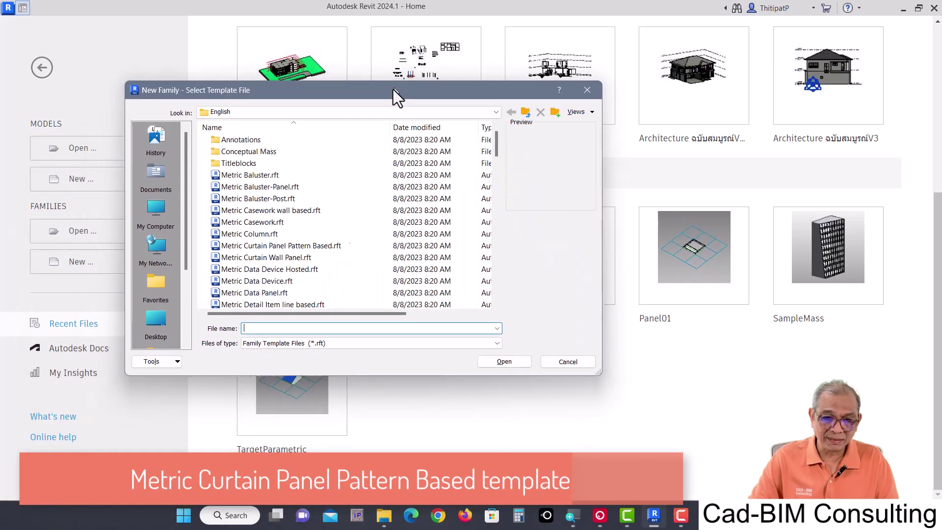
{"action": "left_click_drag", "start_coordinate": [393, 89], "coordinate": [503, 47]}
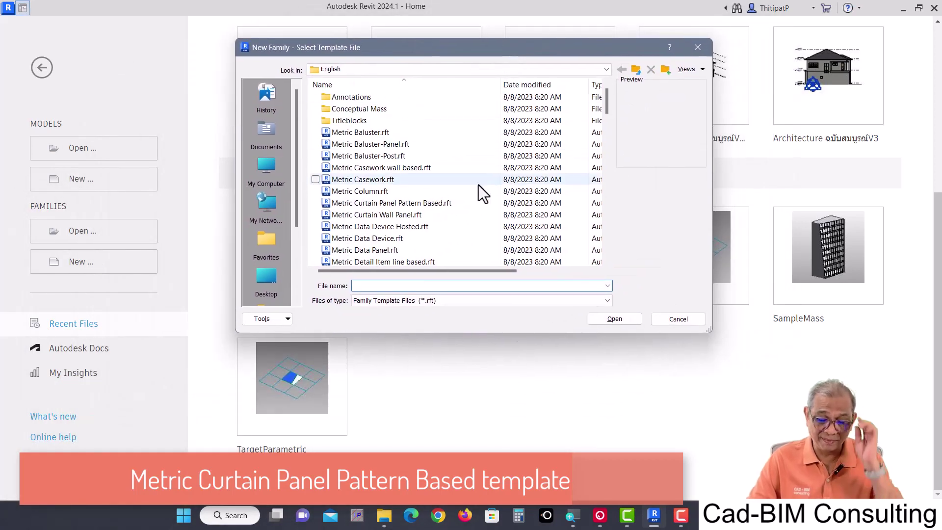
{"action": "scroll", "coordinate": [422, 204], "scroll_direction": "down", "scroll_amount": 1}
{"action": "scroll", "coordinate": [412, 201], "scroll_direction": "down", "scroll_amount": 3}
{"action": "scroll", "coordinate": [412, 201], "scroll_direction": "down", "scroll_amount": 1}
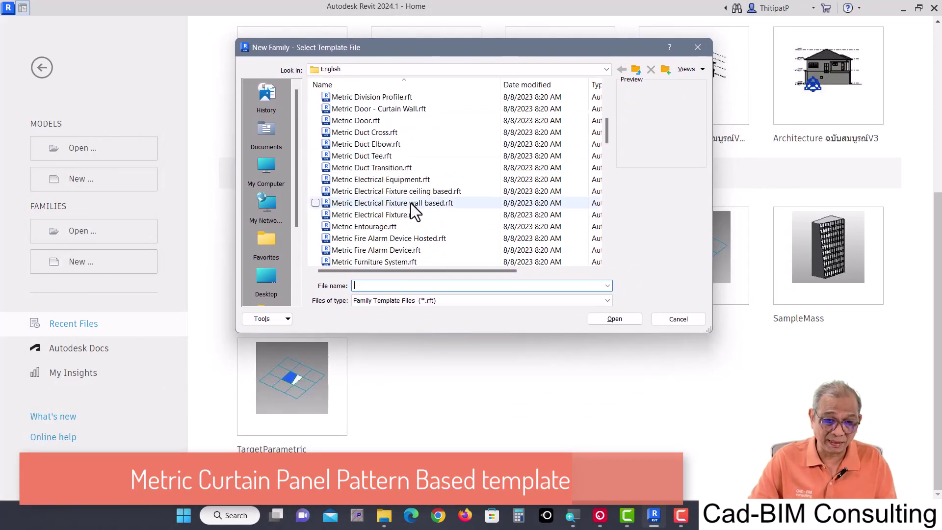
{"action": "scroll", "coordinate": [412, 201], "scroll_direction": "up", "scroll_amount": 3}
{"action": "scroll", "coordinate": [411, 206], "scroll_direction": "up", "scroll_amount": 1}
{"action": "left_click", "coordinate": [420, 156]}
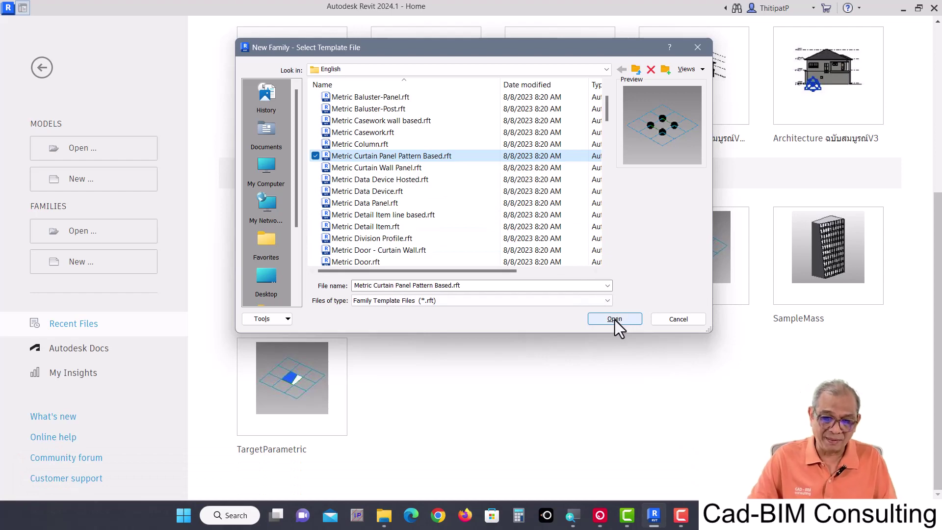
{"action": "left_click", "coordinate": [614, 319]}
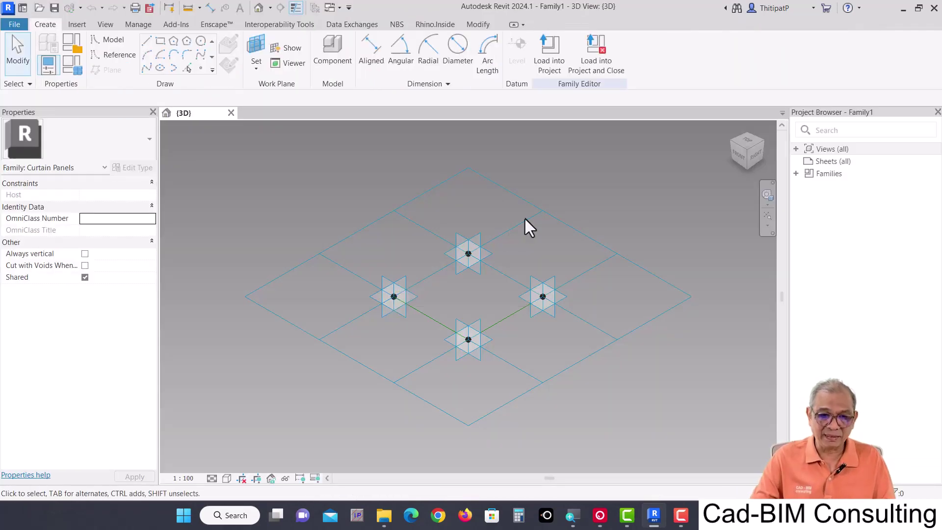
{"action": "middle_click_drag", "start_coordinate": [564, 209], "coordinate": [596, 234], "text": "shift"}
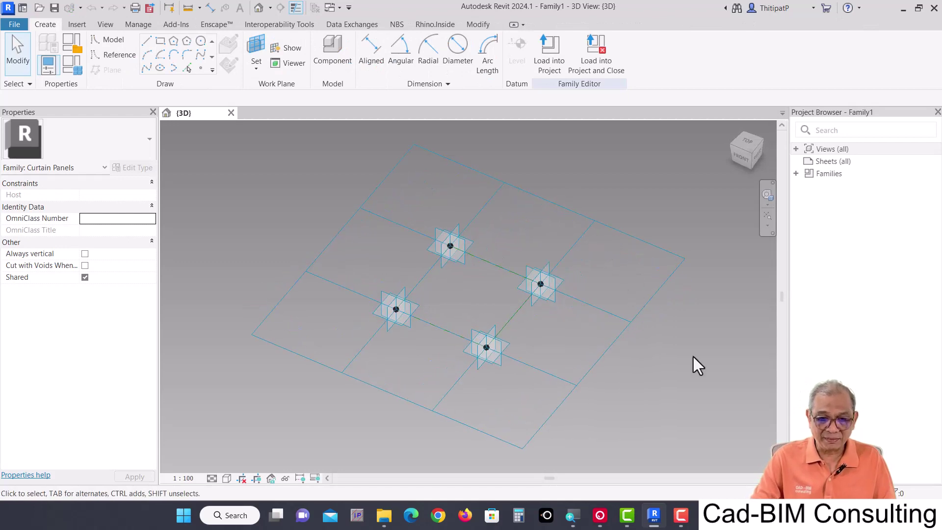
{"action": "mouse_move", "coordinate": [693, 363]}
{"action": "middle_mouse_down", "text": "shift"}
{"action": "mouse_move", "coordinate": [649, 368]}
{"action": "mouse_move", "coordinate": [643, 352]}
{"action": "middle_mouse_up", "text": "shift"}
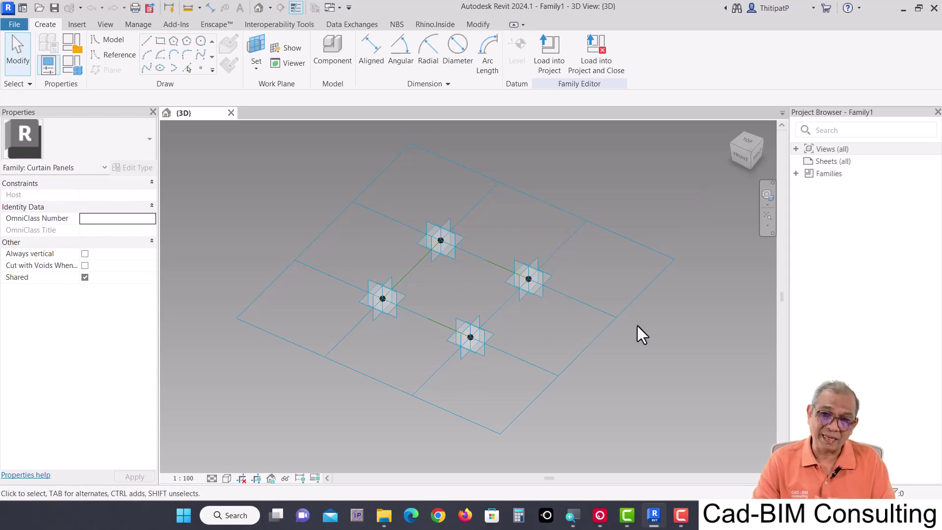
{"action": "middle_click_drag", "start_coordinate": [639, 363], "coordinate": [642, 351]}
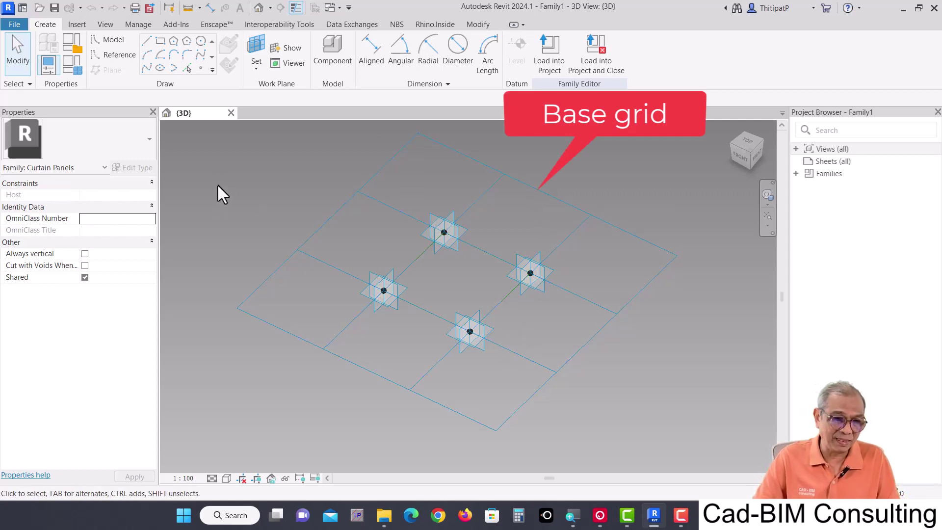
{"action": "left_click", "coordinate": [495, 169]}
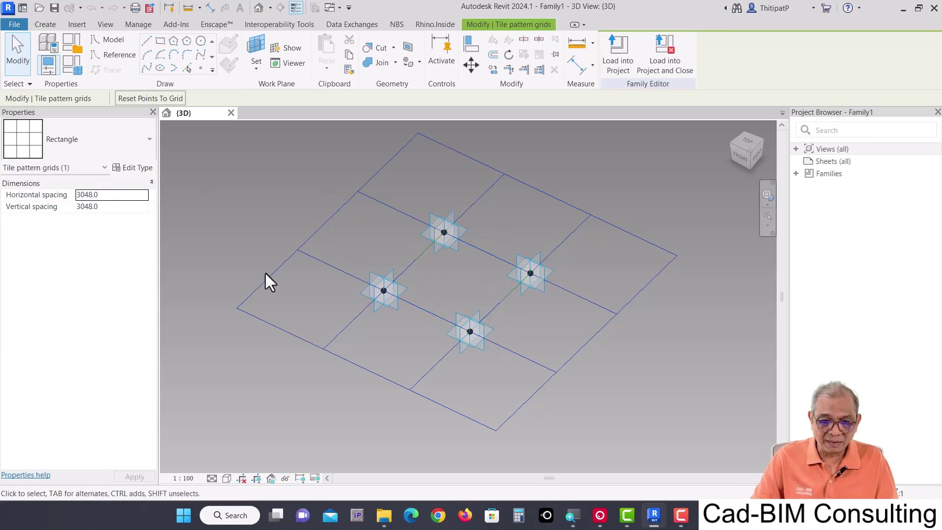
{"action": "left_click", "coordinate": [549, 272]}
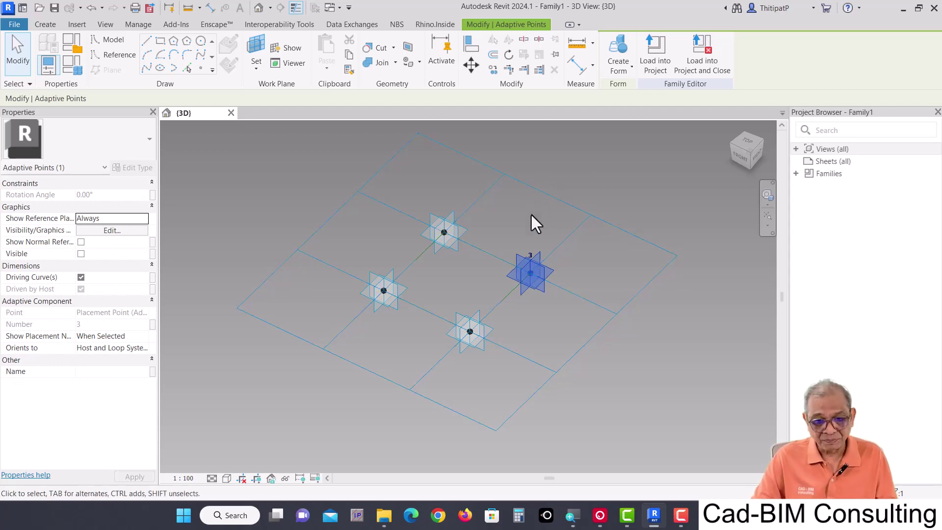
{"action": "left_click", "coordinate": [632, 319]}
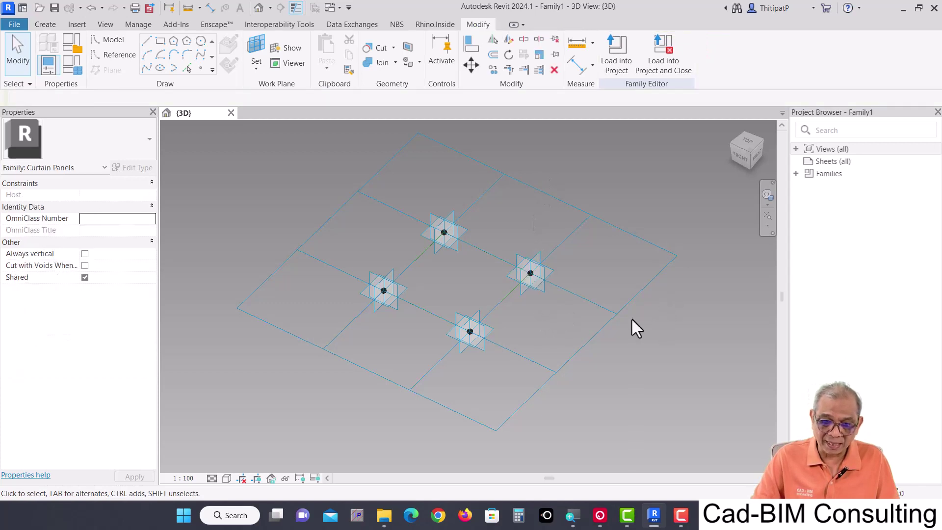
{"action": "key", "text": "Tab"}
{"action": "key", "text": "Tab"}
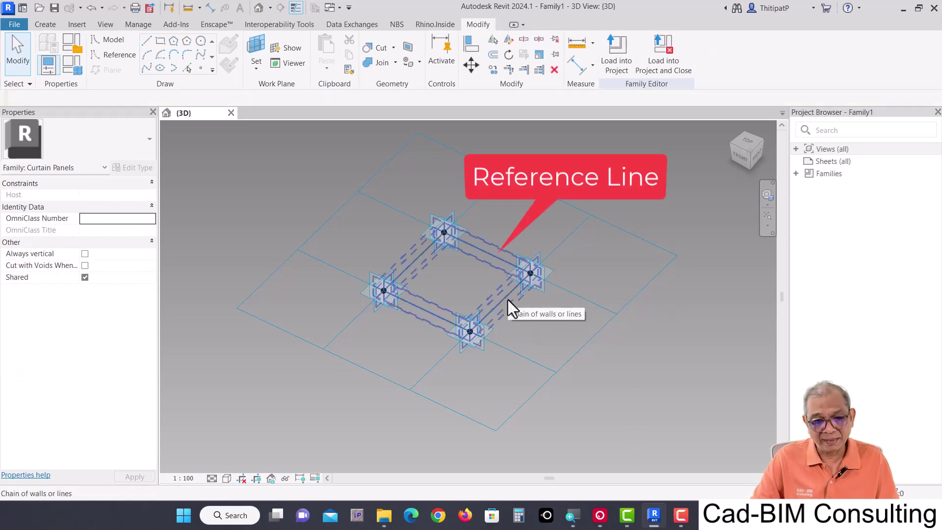
{"action": "left_click", "coordinate": [508, 300]}
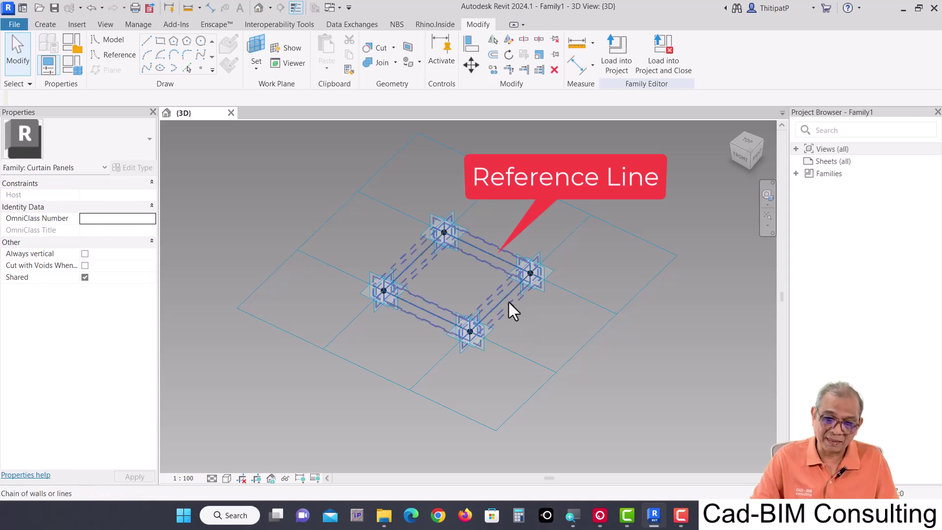
{"action": "key", "text": "Delete"}
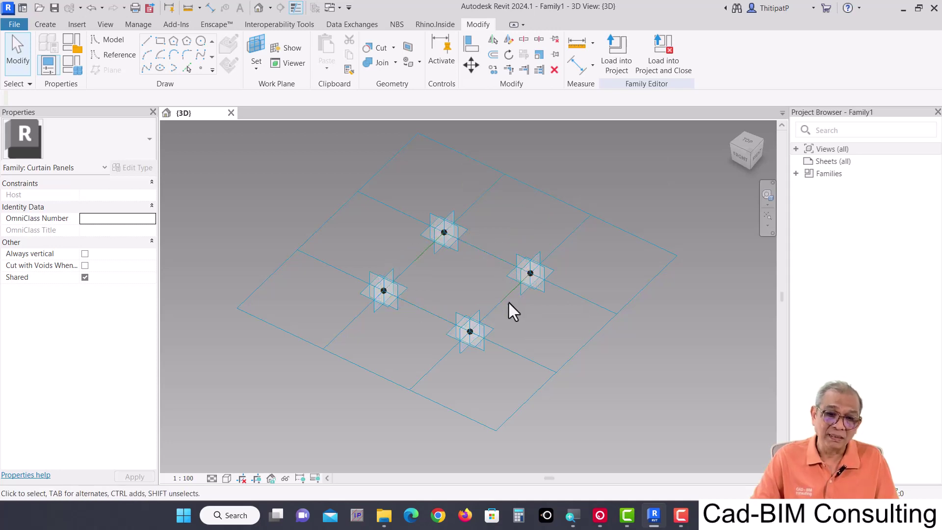
{"action": "key", "text": "Tab"}
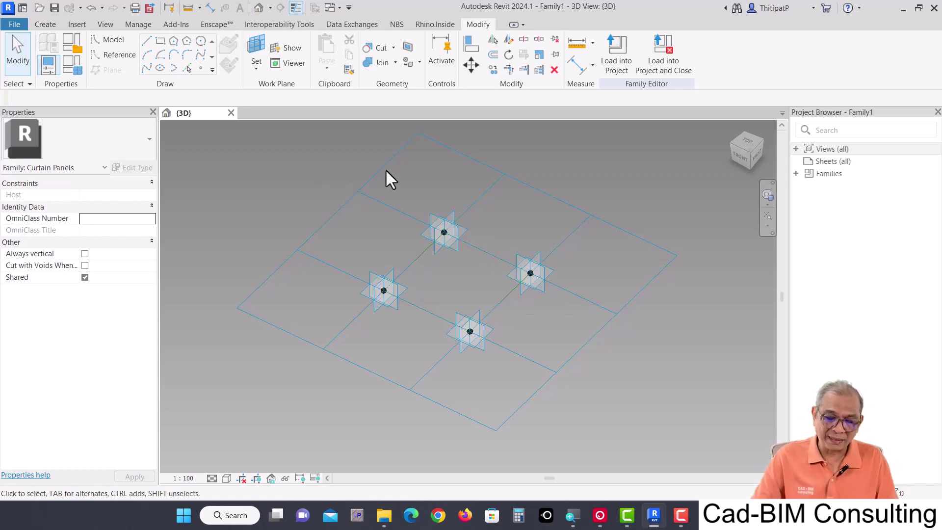
{"action": "left_click", "coordinate": [371, 173]}
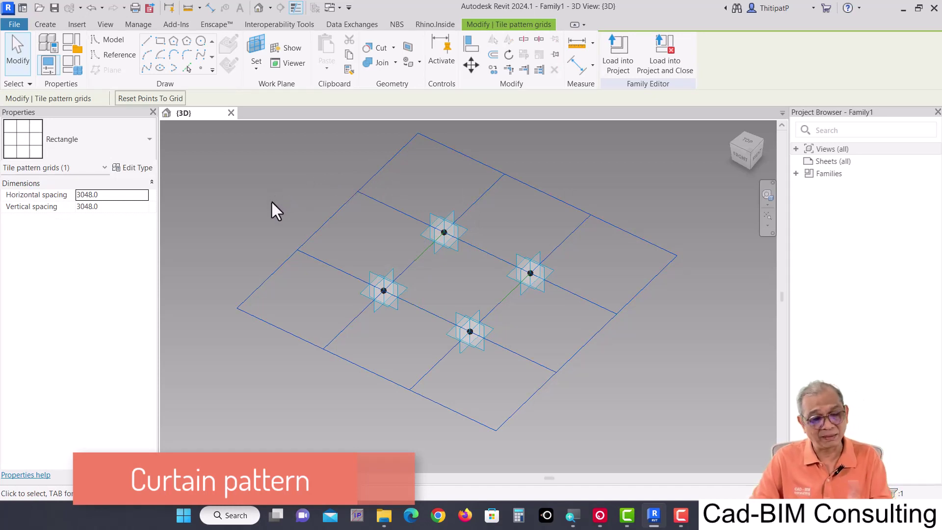
Switch the tile pattern to Rhomboid and inspect its chain of connecting lines.
{"action": "left_click", "coordinate": [150, 138]}
{"action": "mouse_move", "coordinate": [147, 329]}
{"action": "left_mouse_down"}
{"action": "mouse_move", "coordinate": [140, 208]}
{"action": "mouse_move", "coordinate": [146, 349]}
{"action": "left_mouse_up"}
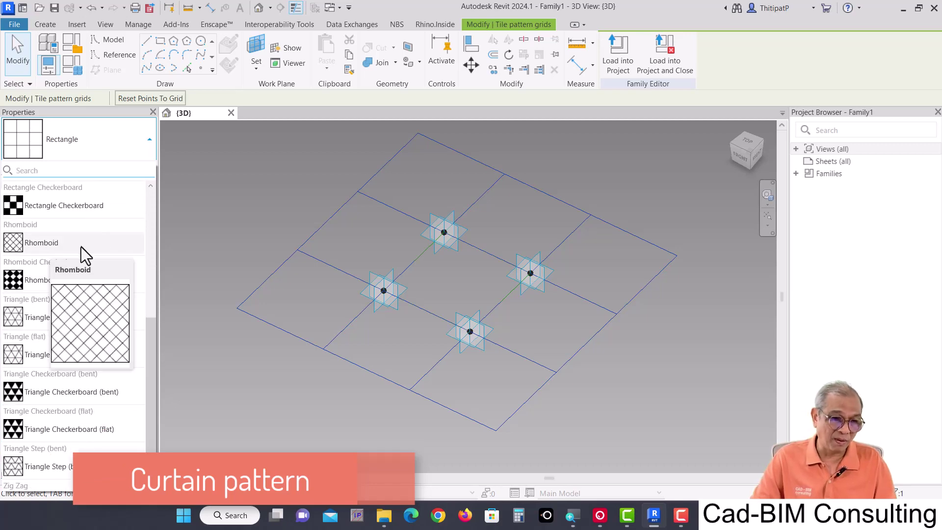
{"action": "left_click", "coordinate": [35, 244]}
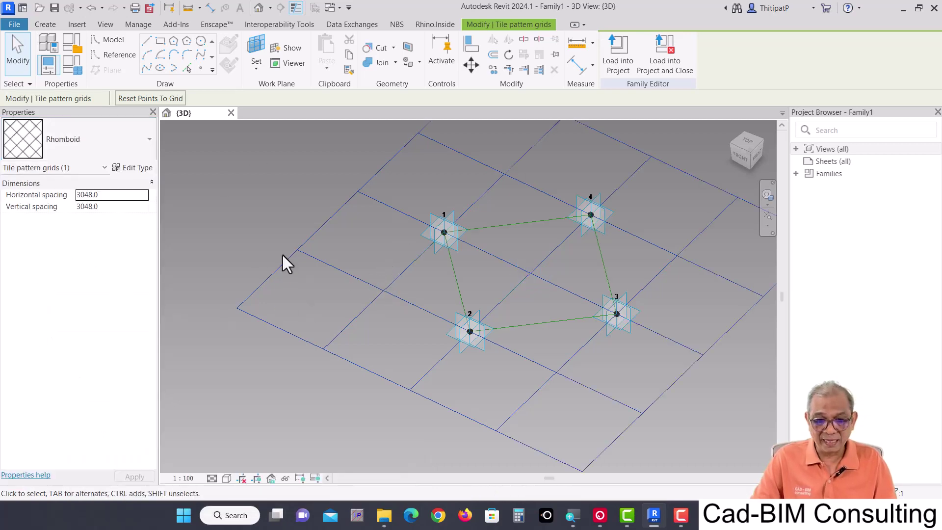
{"action": "scroll", "coordinate": [241, 258], "scroll_direction": "down", "scroll_amount": 2}
{"action": "middle_click_drag", "start_coordinate": [302, 263], "coordinate": [324, 294], "text": "shift"}
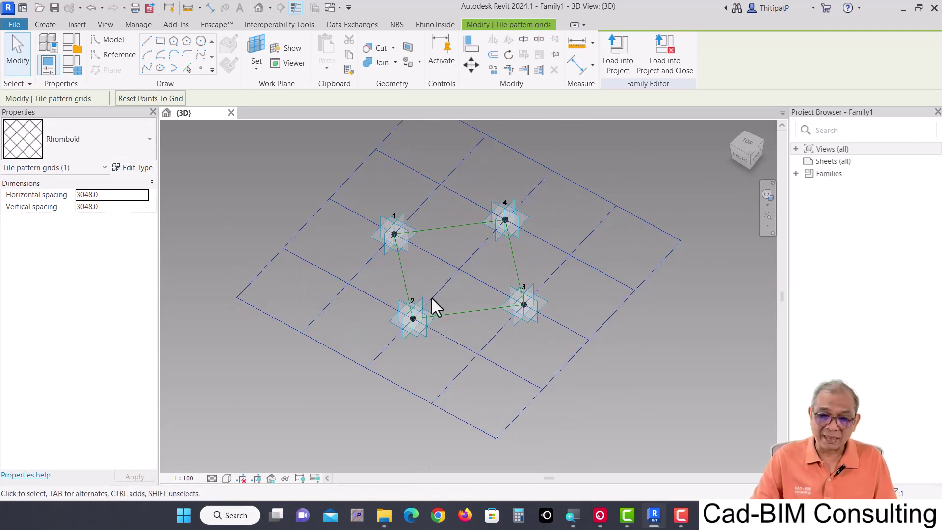
{"action": "key", "text": "Tab"}
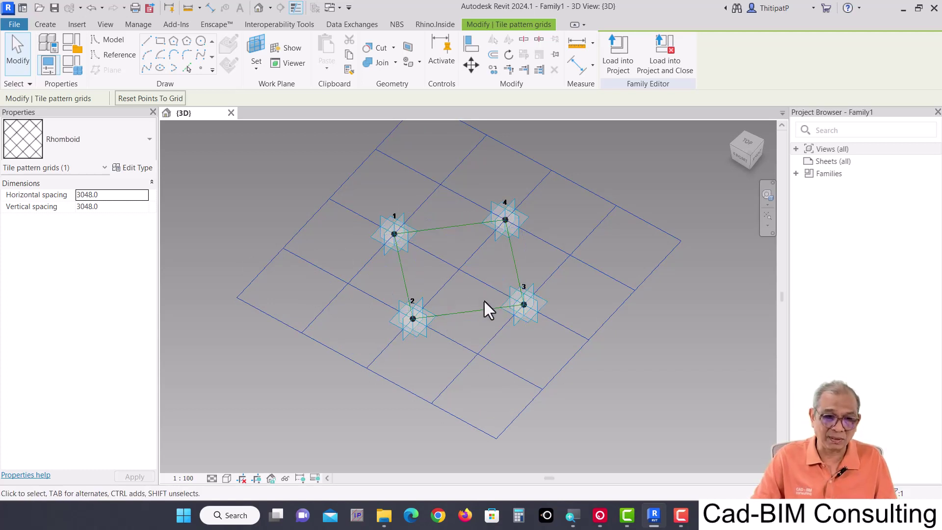
Try the six-point Hexagon pattern, then return to the four-point Rectangle pattern.
{"action": "left_click", "coordinate": [128, 131]}
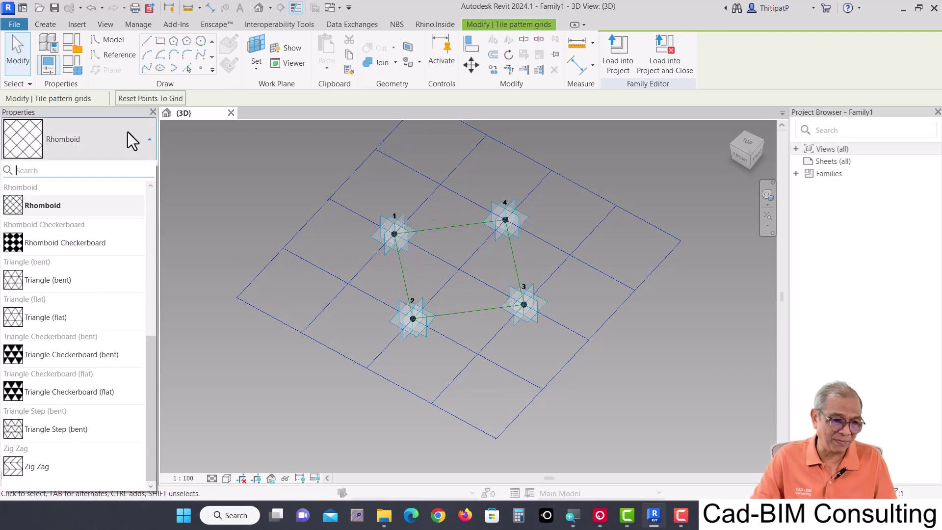
{"action": "left_click_drag", "start_coordinate": [151, 366], "coordinate": [146, 273]}
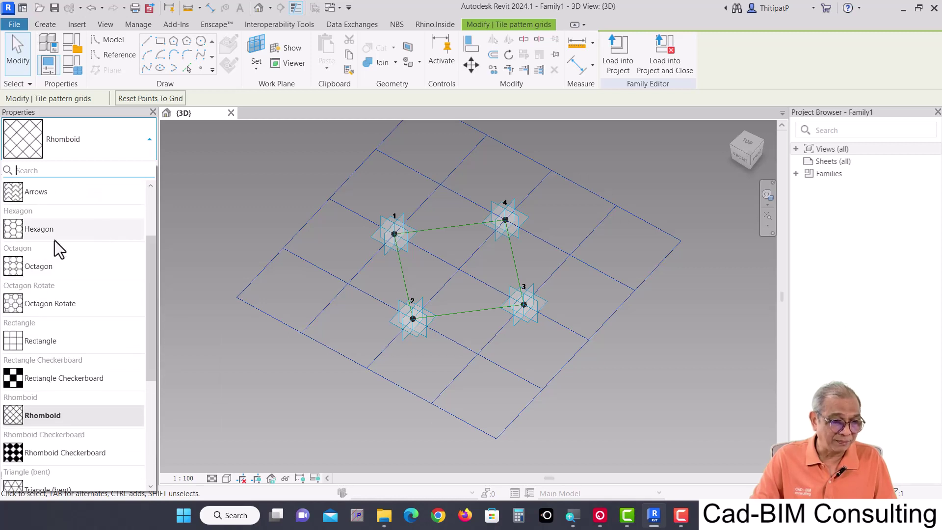
{"action": "left_click", "coordinate": [59, 228]}
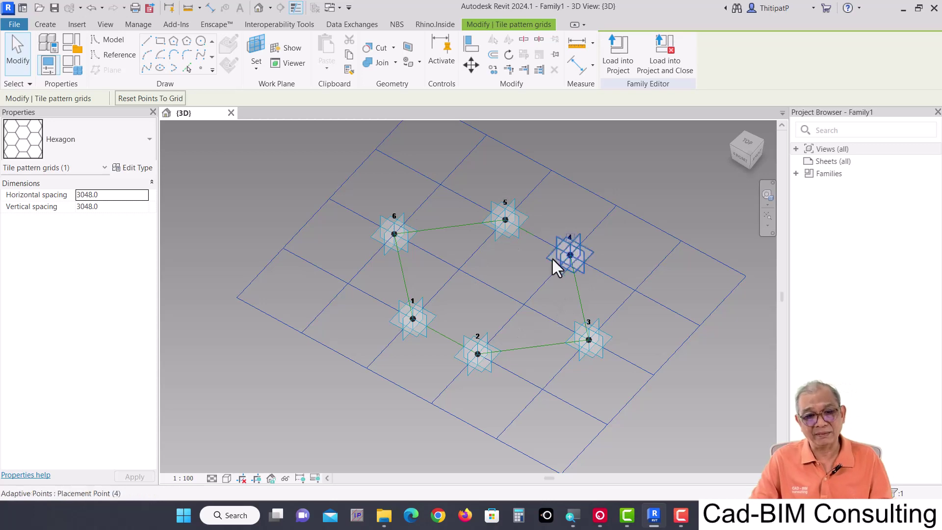
{"action": "key", "text": "Tab"}
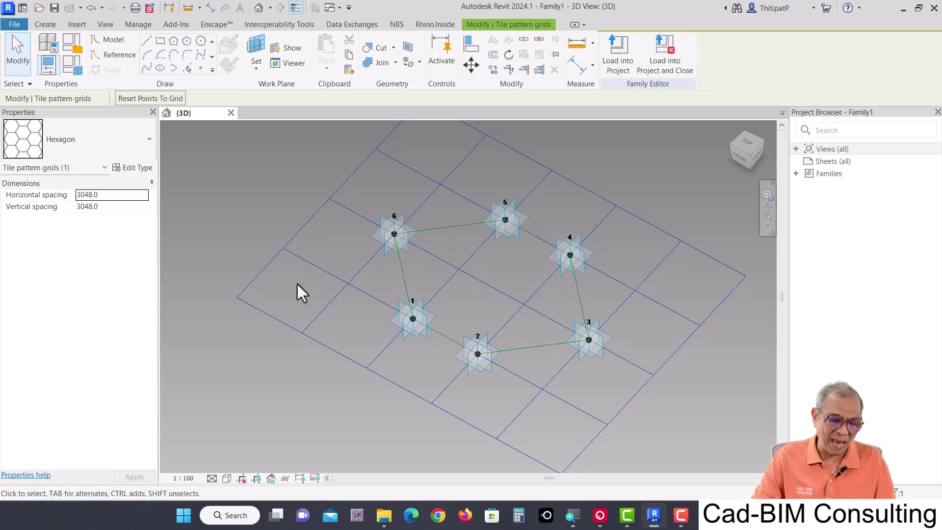
{"action": "left_click", "coordinate": [140, 136]}
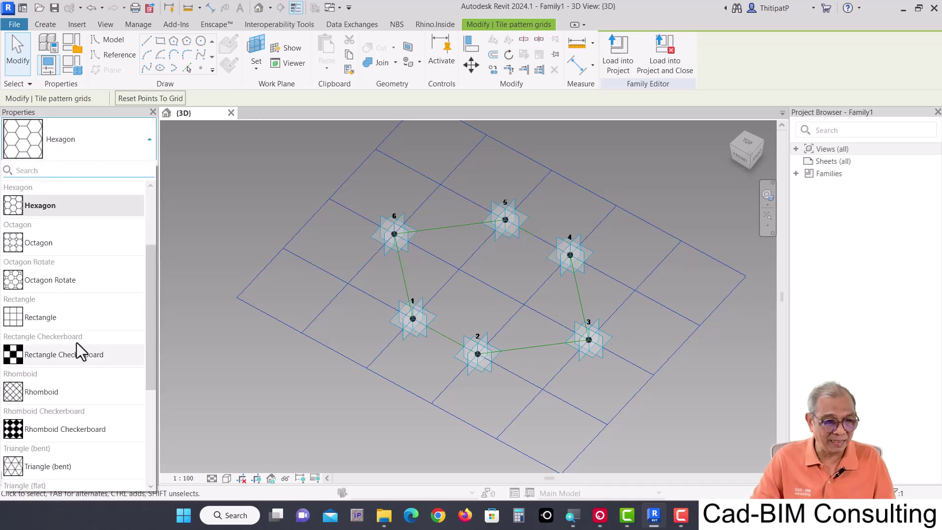
{"action": "left_click", "coordinate": [65, 319]}
{"action": "scroll", "coordinate": [327, 358], "scroll_direction": "up", "scroll_amount": 3}
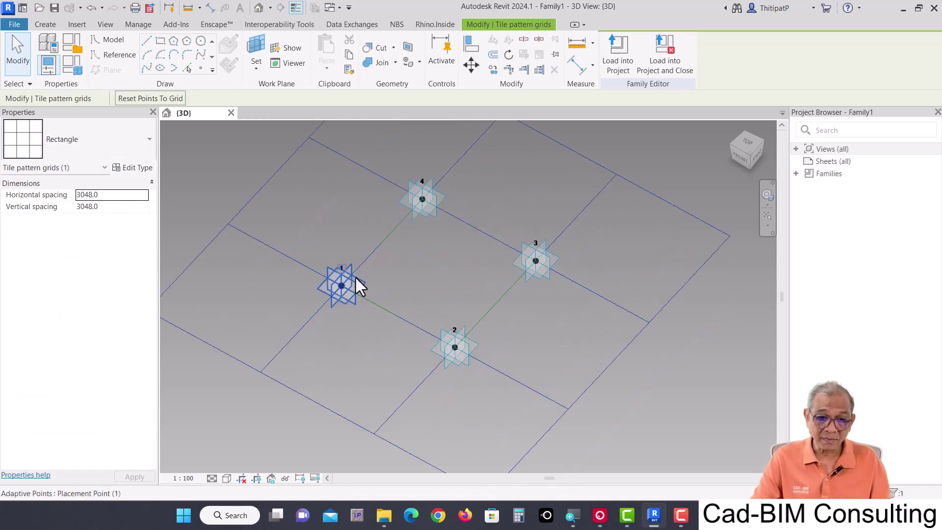
{"action": "scroll", "coordinate": [354, 276], "scroll_direction": "up", "scroll_amount": 1}
{"action": "middle_click_drag", "start_coordinate": [399, 400], "coordinate": [456, 374]}
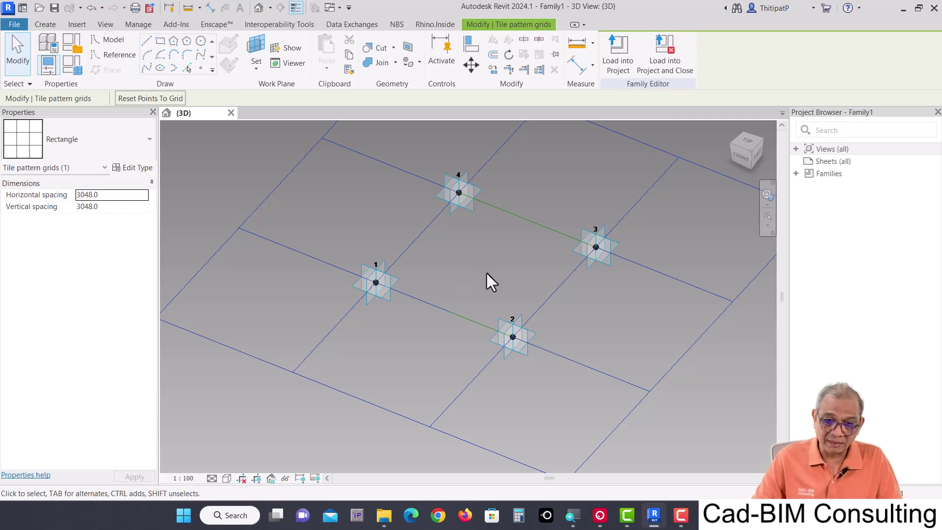
{"action": "middle_click_drag", "start_coordinate": [487, 273], "coordinate": [451, 296], "text": "shift"}
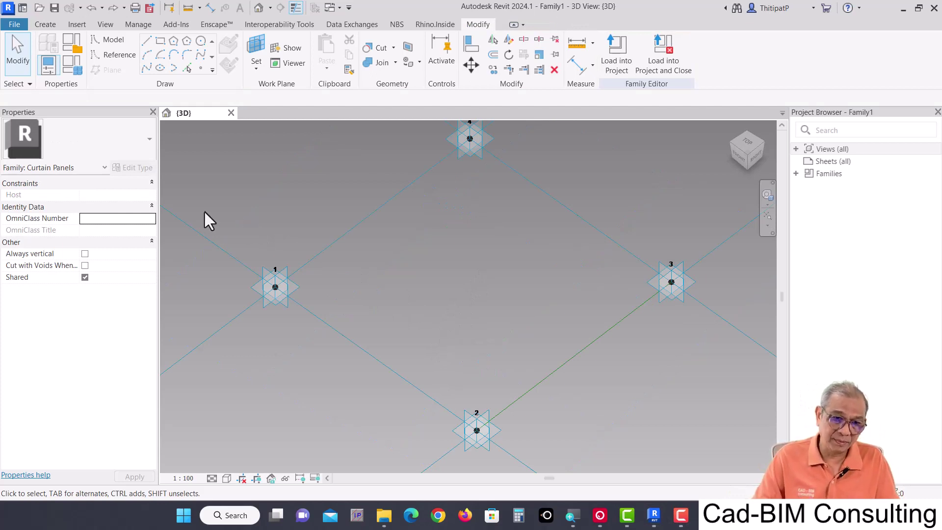
Place reference points at the midpoints of edges 1–2 and 4–3.
{"action": "left_click", "coordinate": [119, 55]}
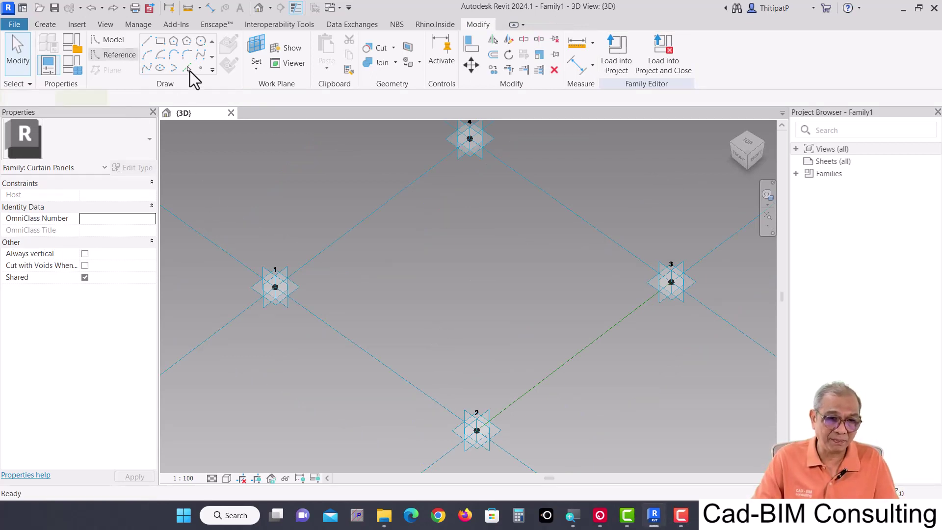
{"action": "left_click", "coordinate": [201, 69]}
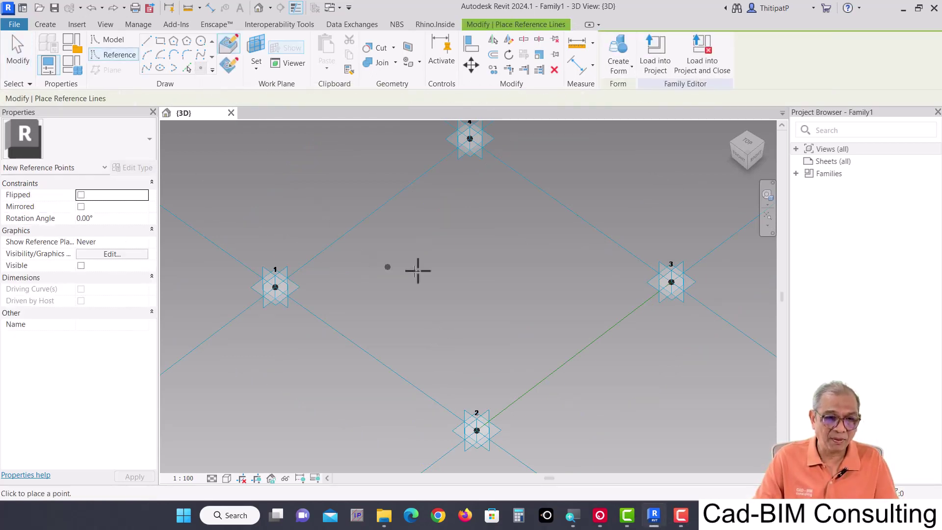
{"action": "left_click", "coordinate": [376, 359]}
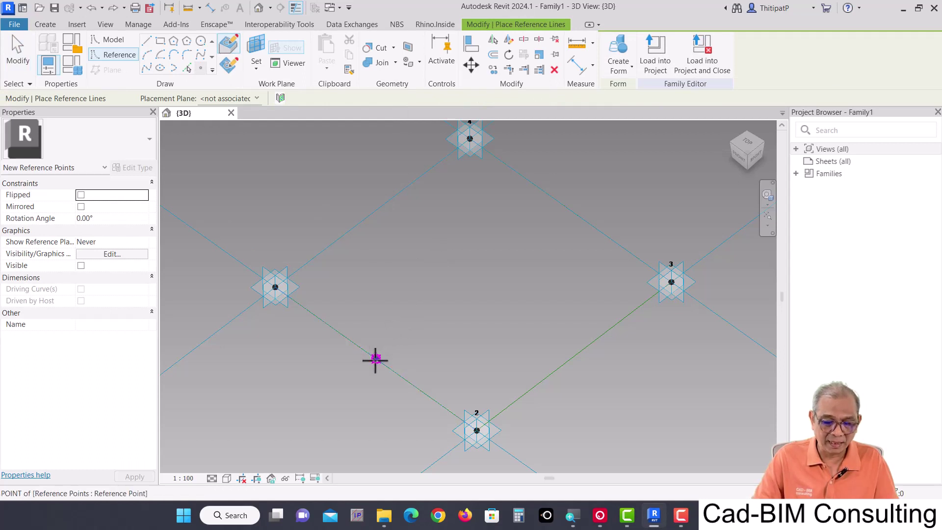
{"action": "left_click", "coordinate": [571, 209]}
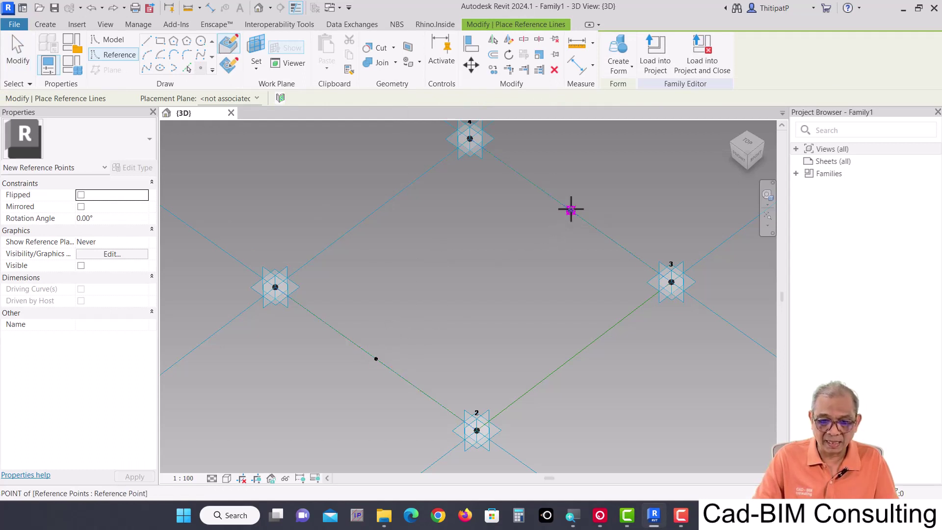
{"action": "mouse_move", "coordinate": [421, 301]}
{"action": "middle_mouse_down", "text": "shift"}
{"action": "mouse_move", "coordinate": [447, 326]}
{"action": "mouse_move", "coordinate": [502, 292]}
{"action": "mouse_move", "coordinate": [455, 316]}
{"action": "middle_mouse_up", "text": "shift"}
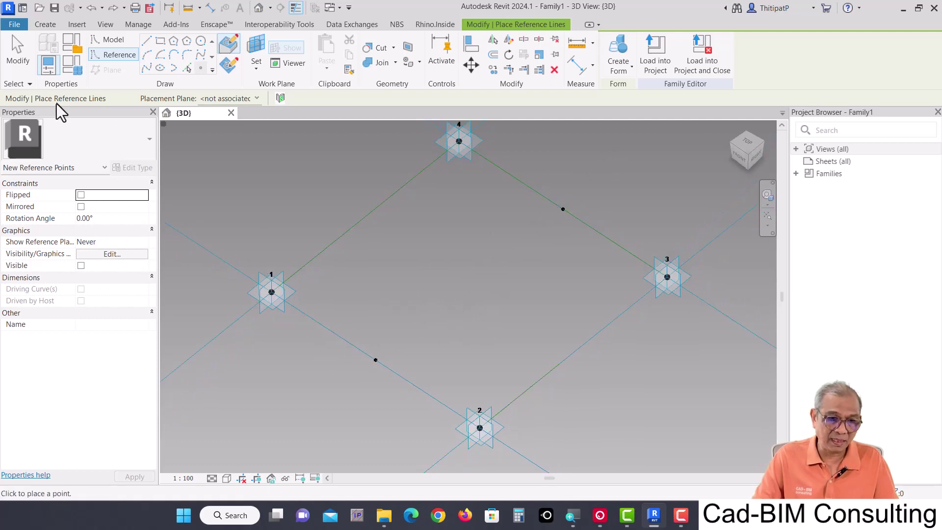
{"action": "left_click", "coordinate": [20, 60]}
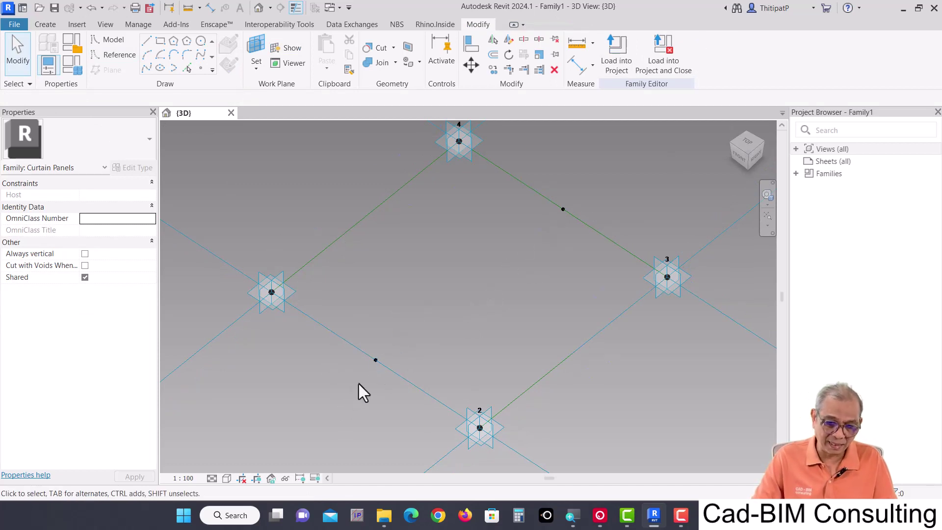
Select both midpoint reference points and create a spline line through them.
{"action": "left_click_drag", "start_coordinate": [355, 391], "coordinate": [414, 316]}
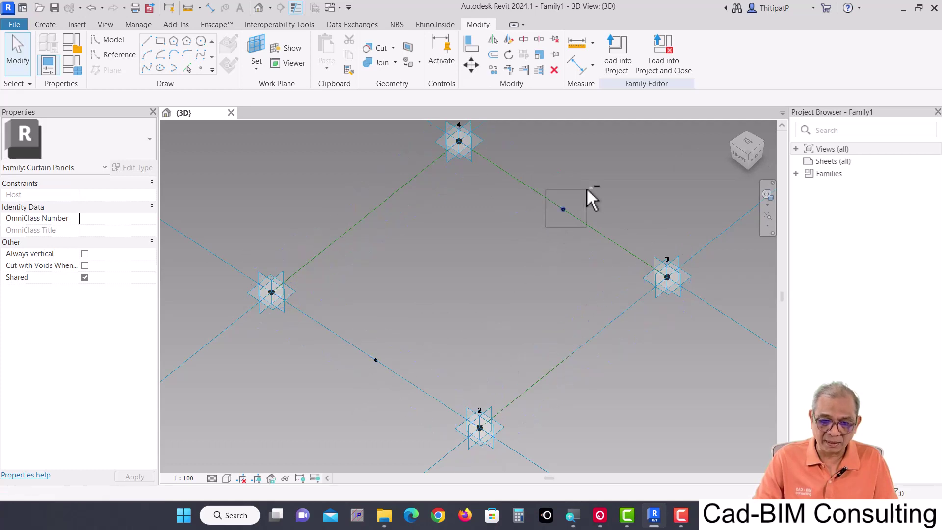
{"action": "left_click_drag", "start_coordinate": [587, 188], "coordinate": [586, 187]}
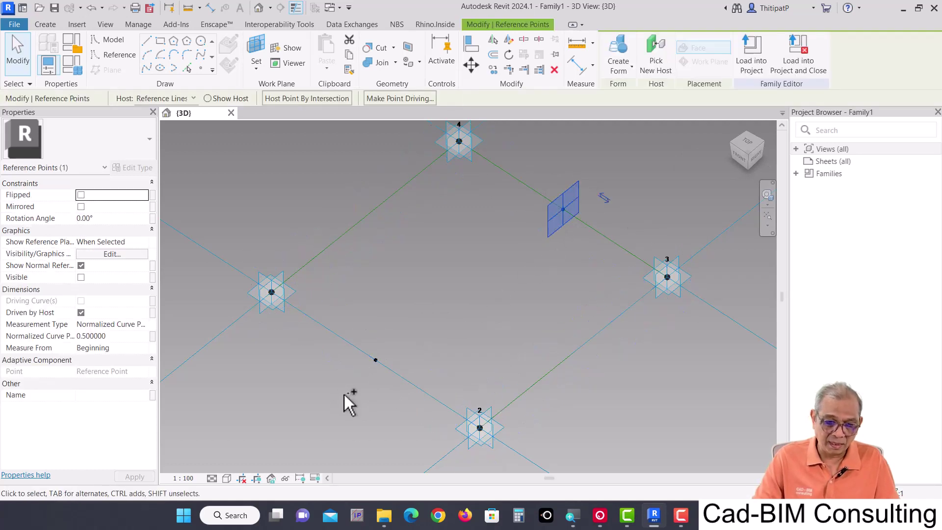
{"action": "left_click_drag", "start_coordinate": [343, 394], "coordinate": [402, 331]}
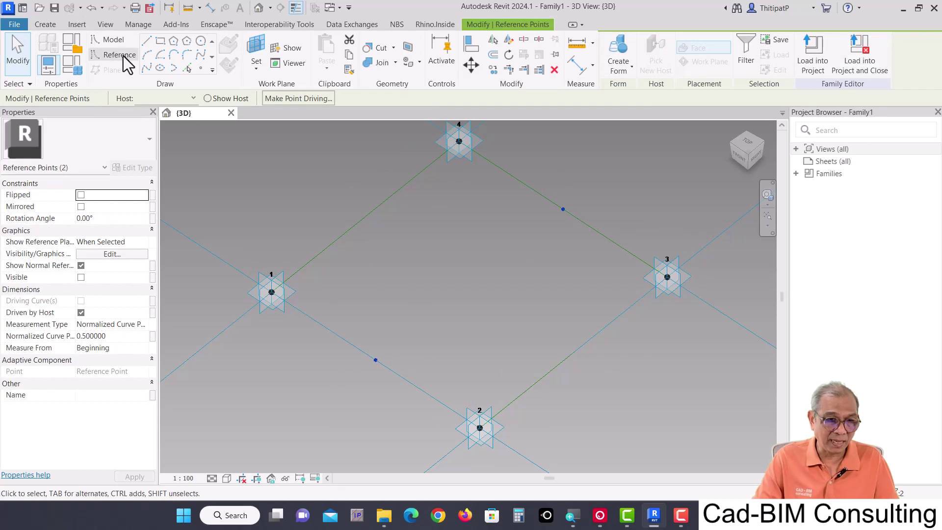
{"action": "left_click", "coordinate": [146, 69]}
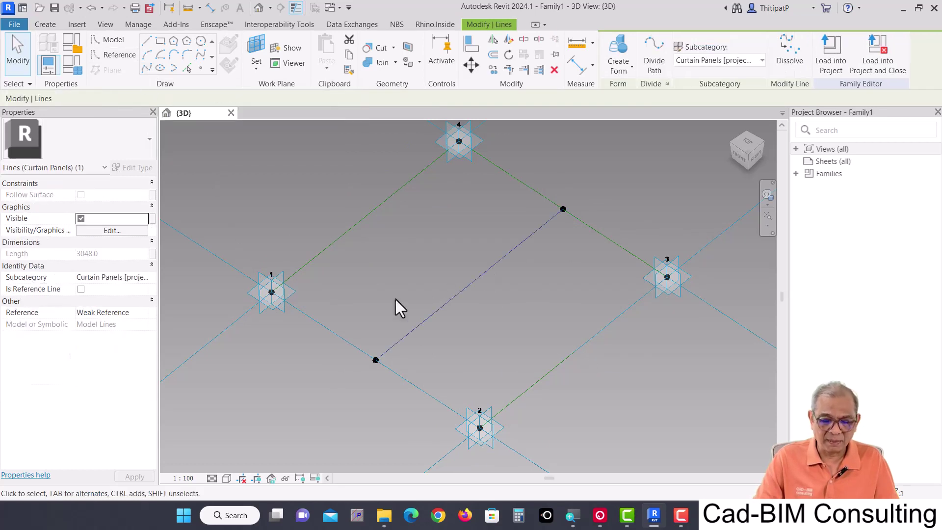
Select the new 3048.0-long dividing line.
{"action": "left_click", "coordinate": [634, 178]}
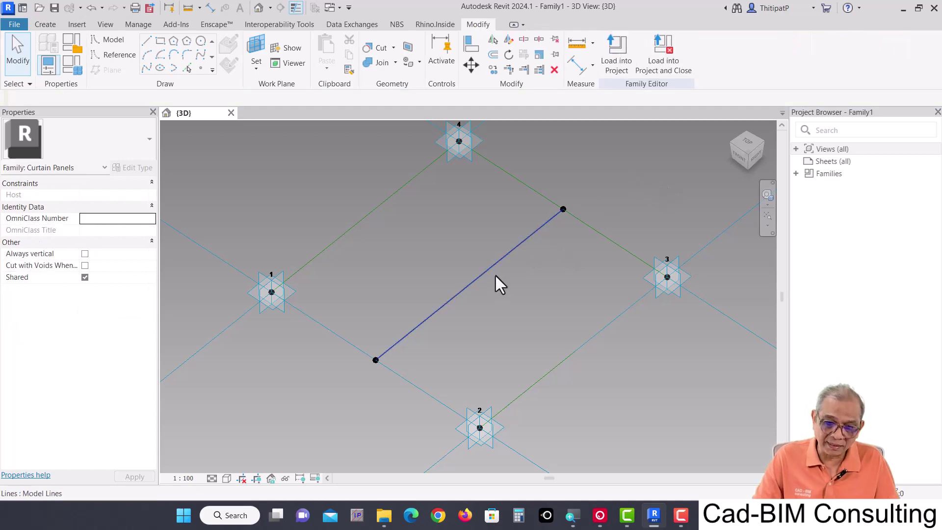
{"action": "left_click", "coordinate": [495, 275]}
{"action": "left_click", "coordinate": [504, 283]}
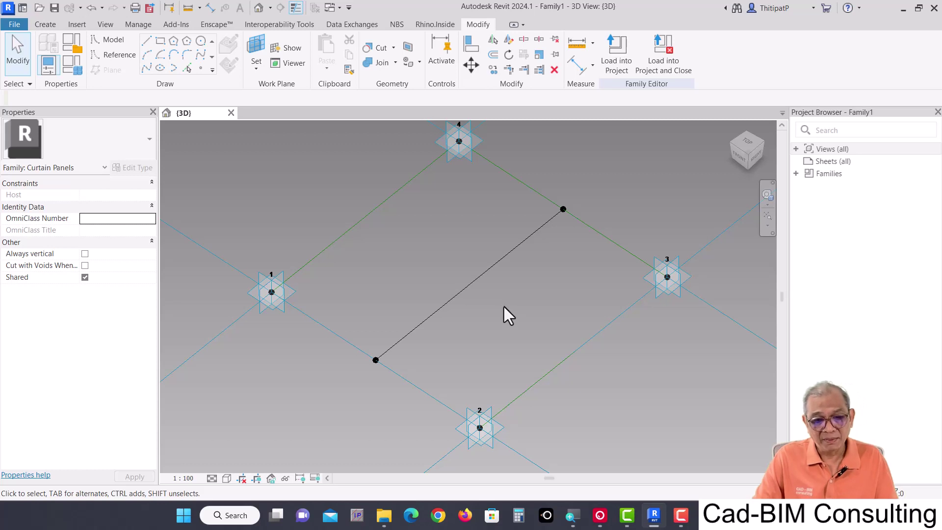
{"action": "left_click", "coordinate": [487, 272]}
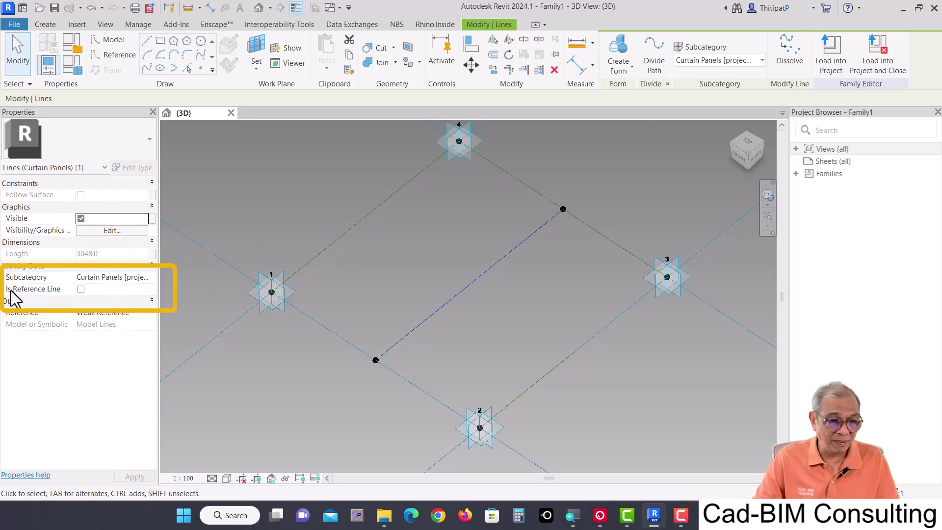
Tick Is Reference Line for the dividing line, then deselect and inspect the divided tile.
{"action": "left_click", "coordinate": [81, 289]}
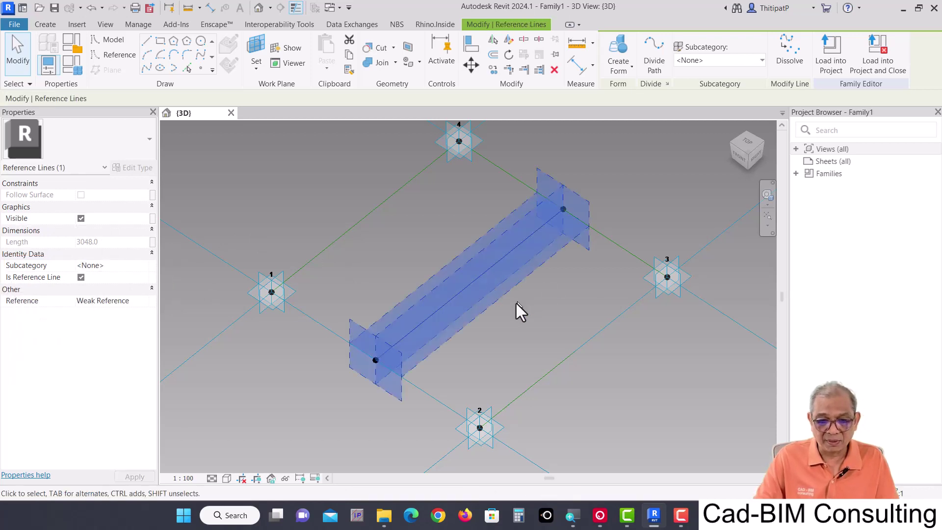
{"action": "left_click", "coordinate": [493, 284]}
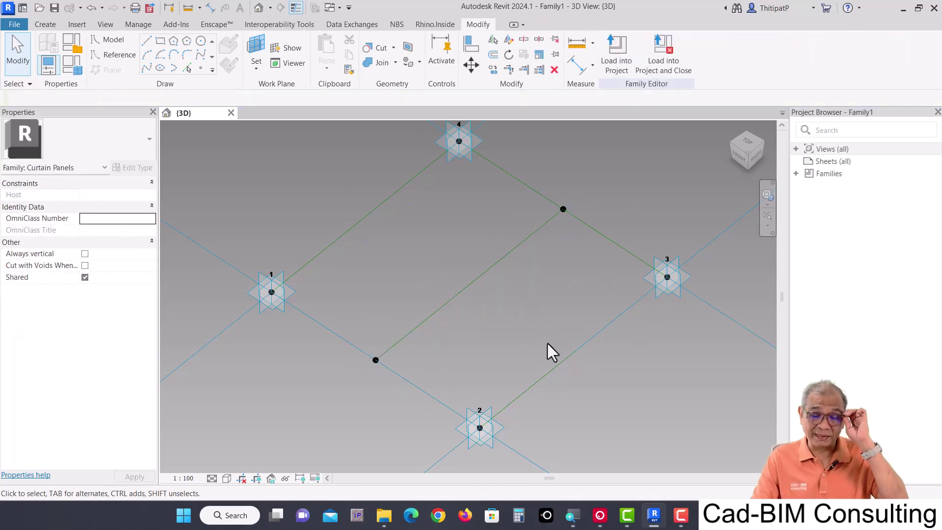
{"action": "key", "text": "Tab"}
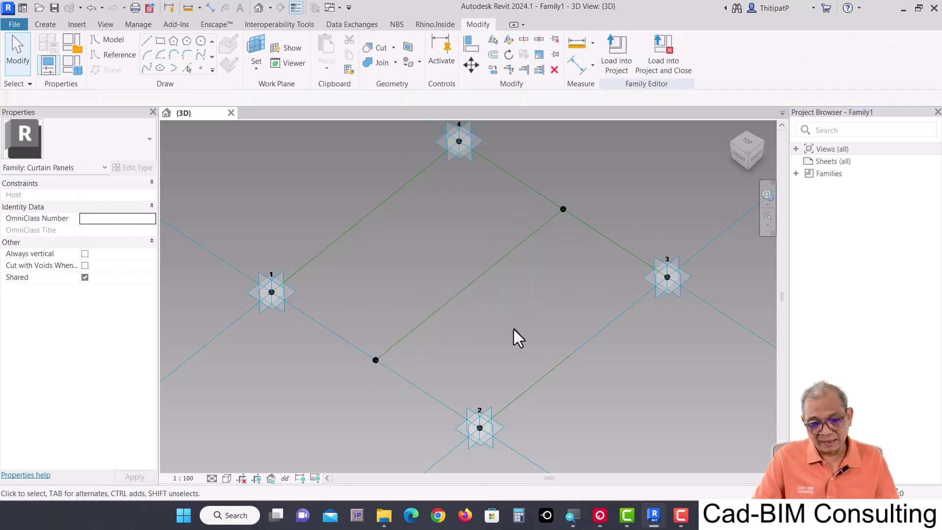
{"action": "middle_click_drag", "start_coordinate": [510, 315], "coordinate": [532, 336], "text": "shift"}
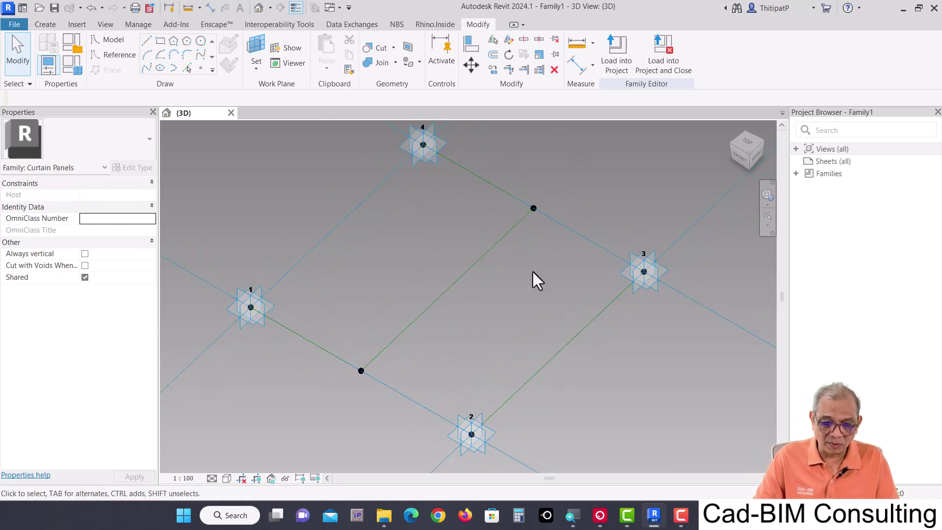
{"action": "middle_click_drag", "start_coordinate": [467, 290], "coordinate": [458, 290], "text": "shift"}
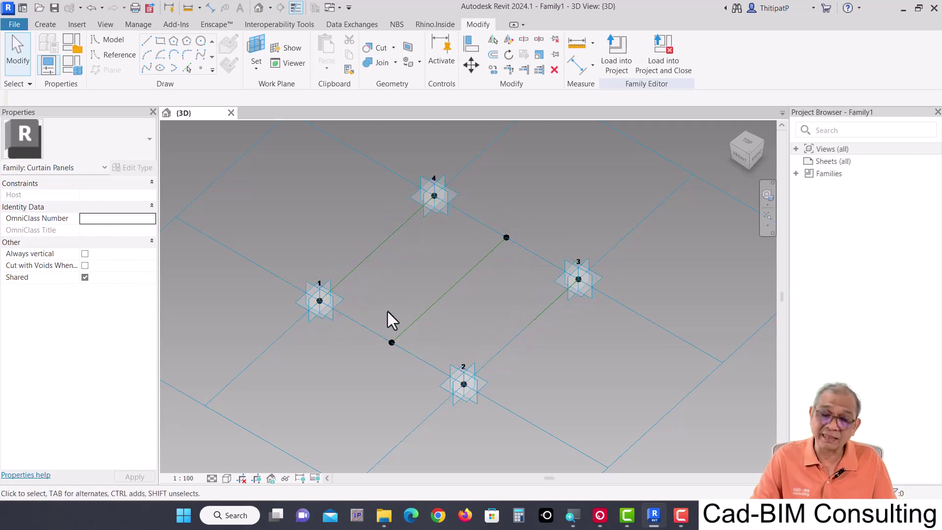
Draw a 3D-snapped reference line from adaptive point 4 to the upper midpoint reference point.
{"action": "key", "text": "Tab"}
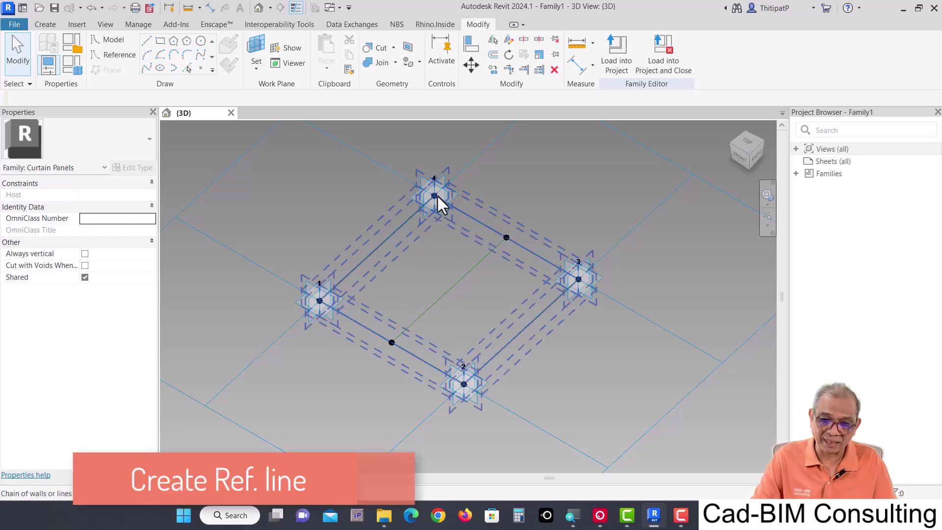
{"action": "left_click", "coordinate": [488, 234]}
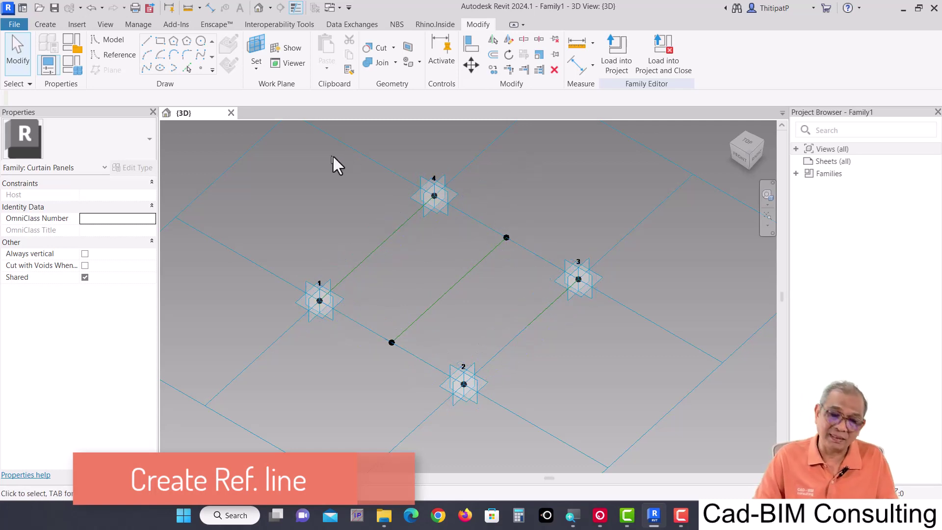
{"action": "left_click", "coordinate": [118, 55]}
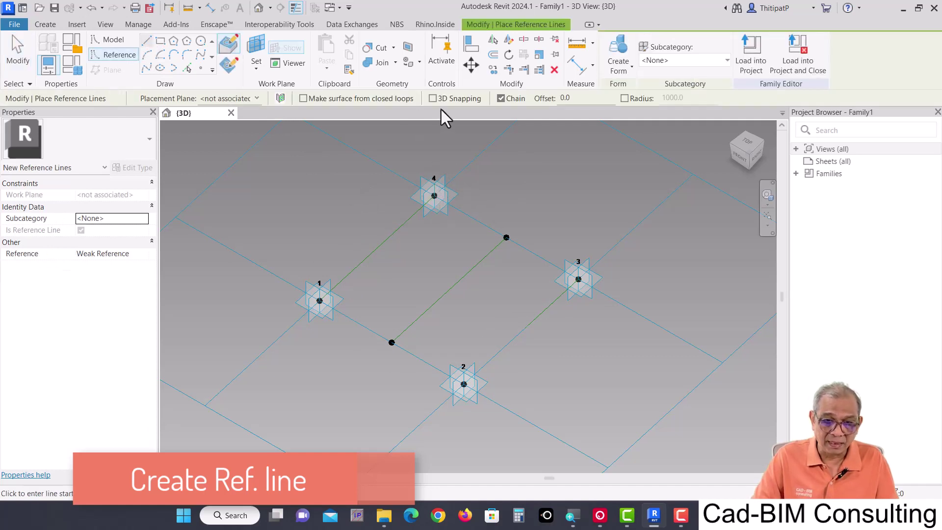
{"action": "left_click", "coordinate": [433, 98]}
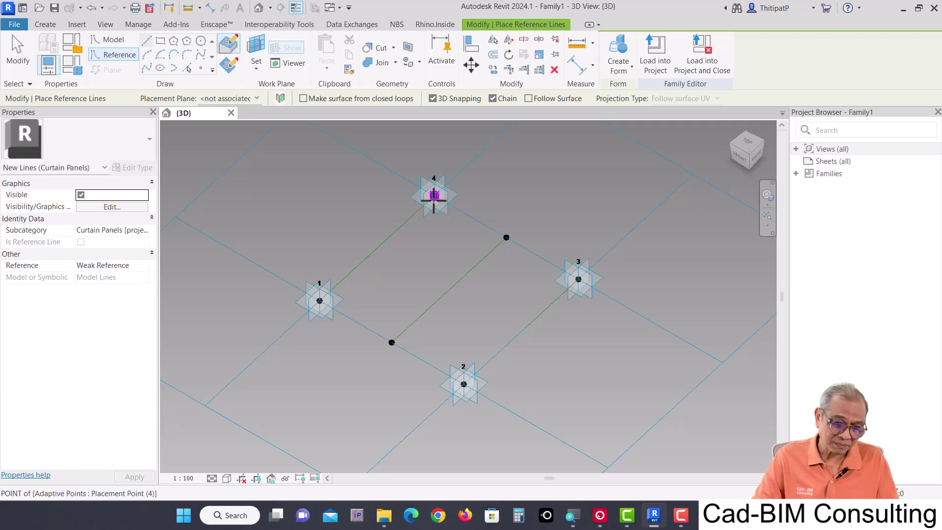
{"action": "left_click", "coordinate": [434, 195]}
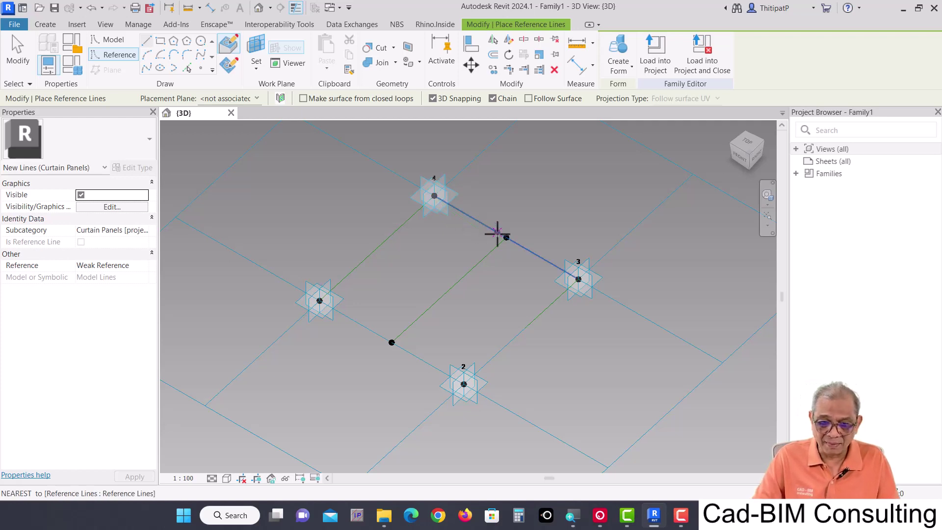
{"action": "left_click", "coordinate": [506, 237]}
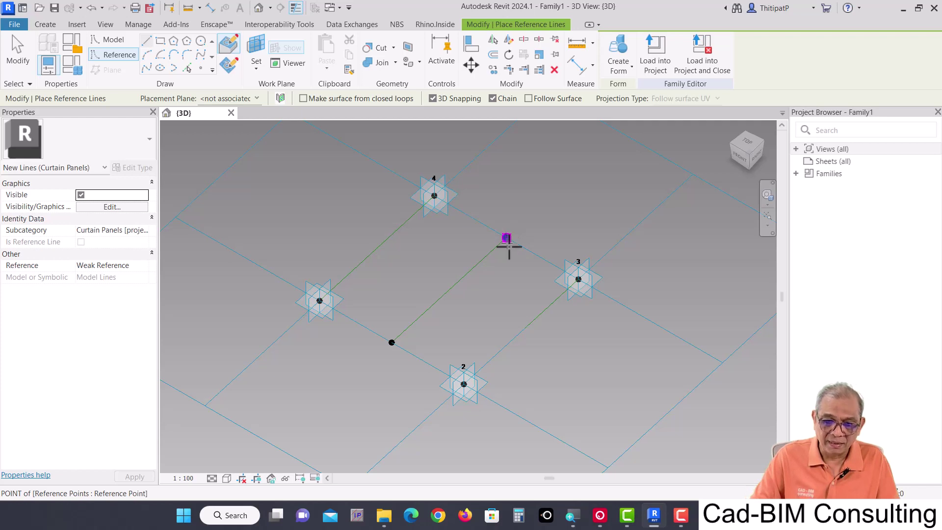
{"action": "left_click", "coordinate": [507, 237]}
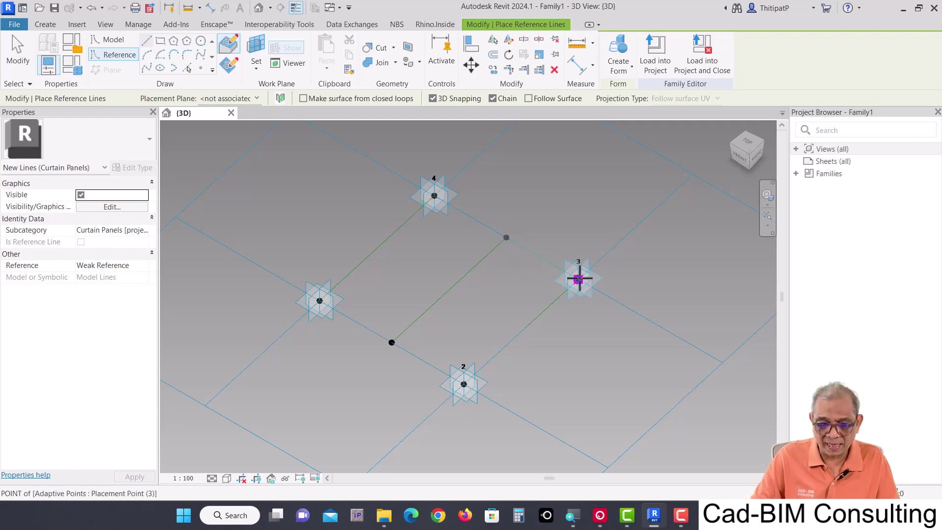
{"action": "key", "text": "Escape"}
{"action": "key", "text": "Escape"}
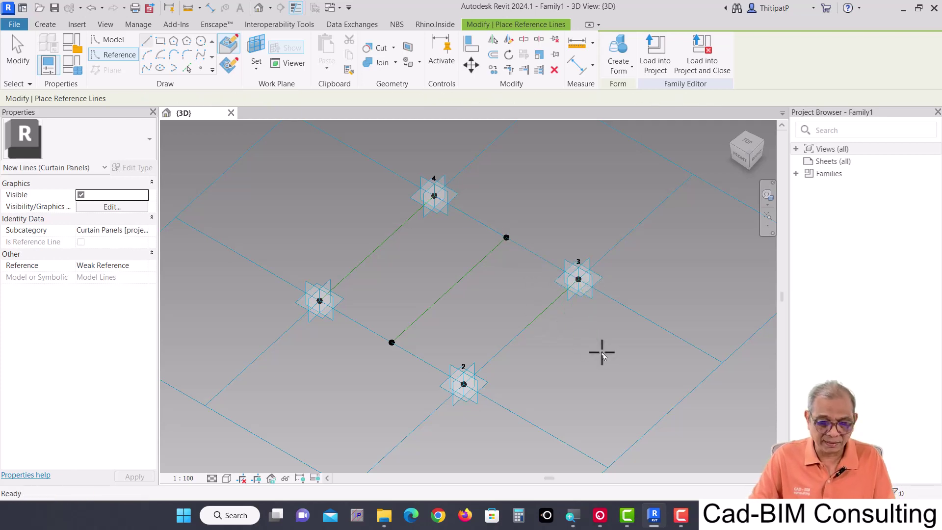
{"action": "key", "text": "Escape"}
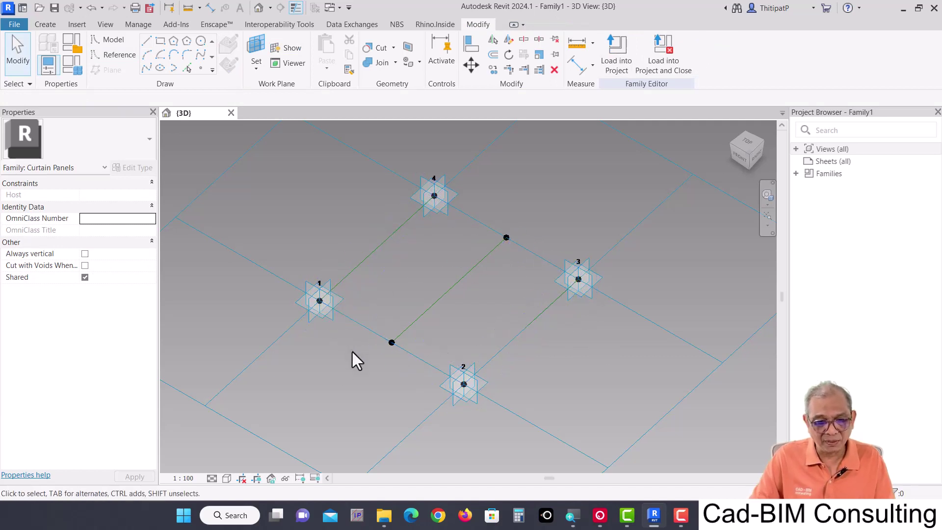
Draw reference lines from point 1 through the lower midpoint reference point to point 2.
{"action": "left_click", "coordinate": [131, 55]}
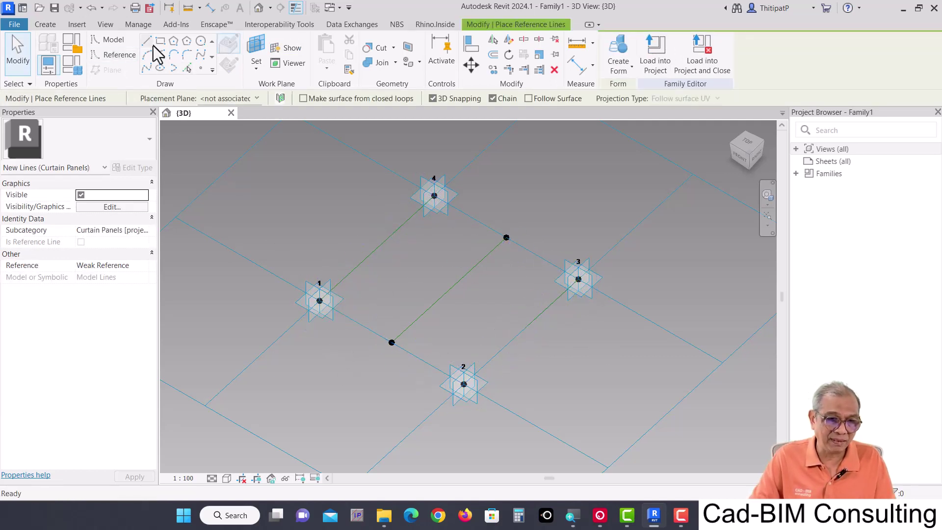
{"action": "left_click", "coordinate": [319, 301]}
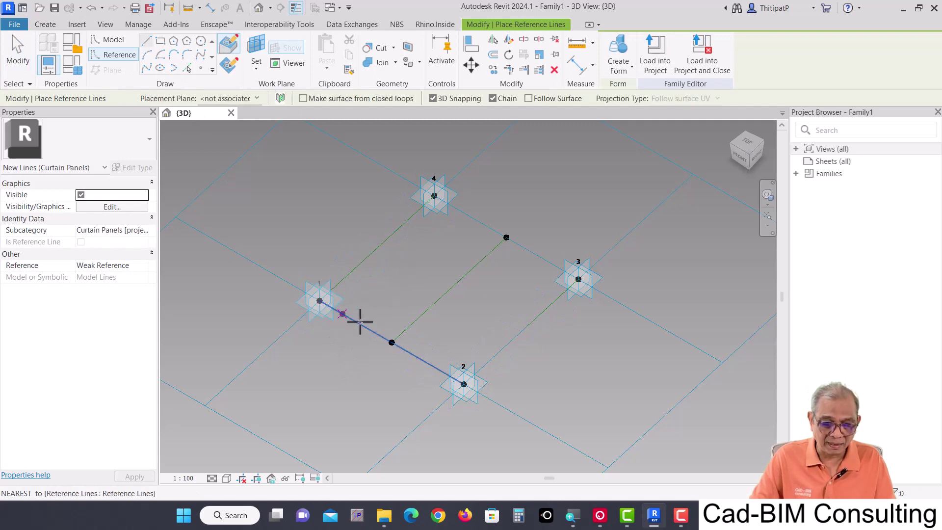
{"action": "left_click", "coordinate": [392, 342]}
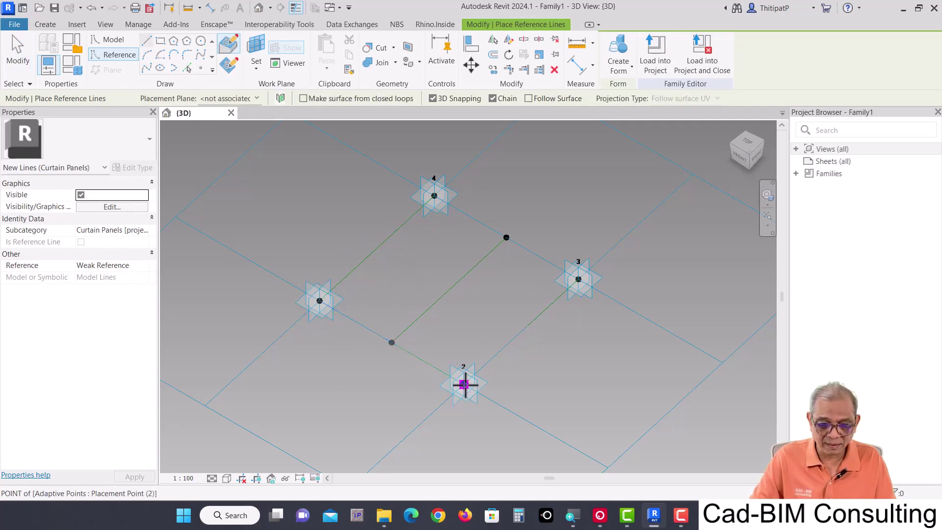
{"action": "left_click", "coordinate": [464, 384]}
{"action": "key", "text": "Escape"}
{"action": "key", "text": "Escape"}
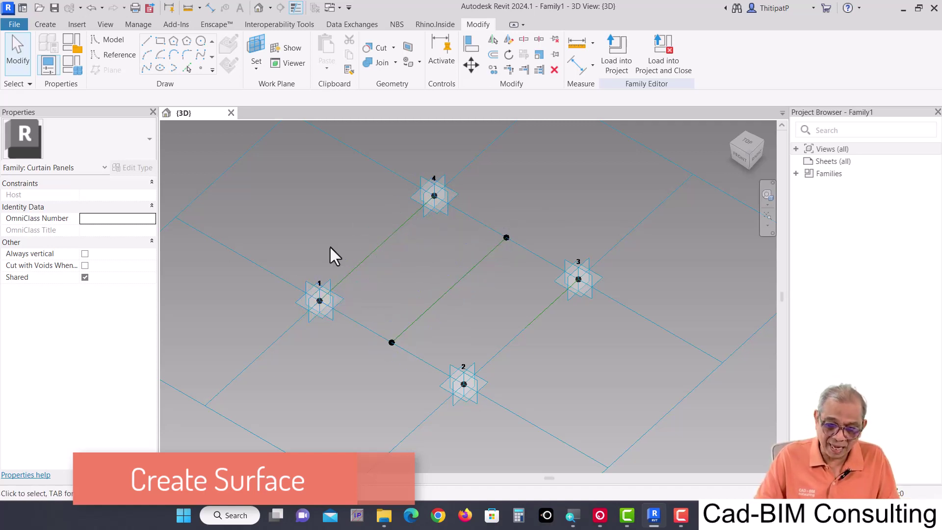
Select the four left-half reference lines and create a flat surface form from them.
{"action": "left_click", "coordinate": [396, 231]}
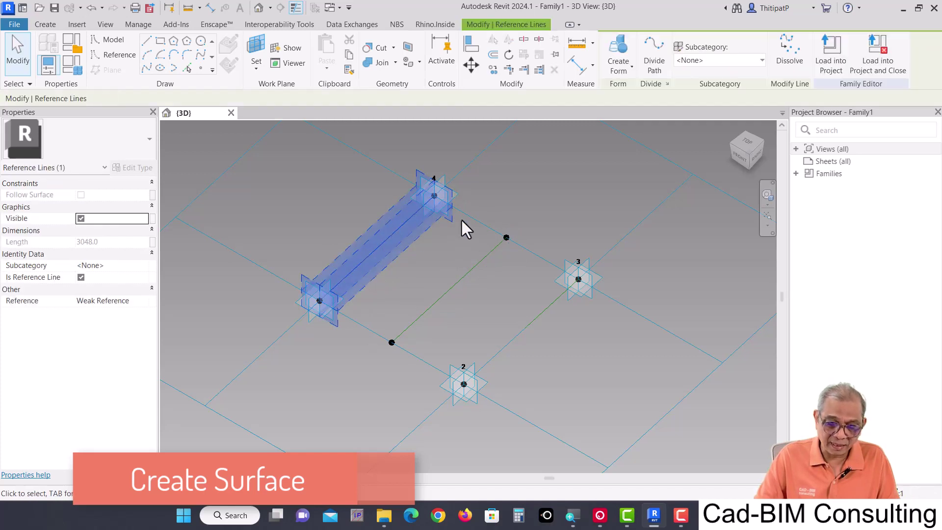
{"action": "left_click", "coordinate": [469, 215], "text": "ctrl"}
{"action": "left_click", "coordinate": [467, 271], "text": "ctrl"}
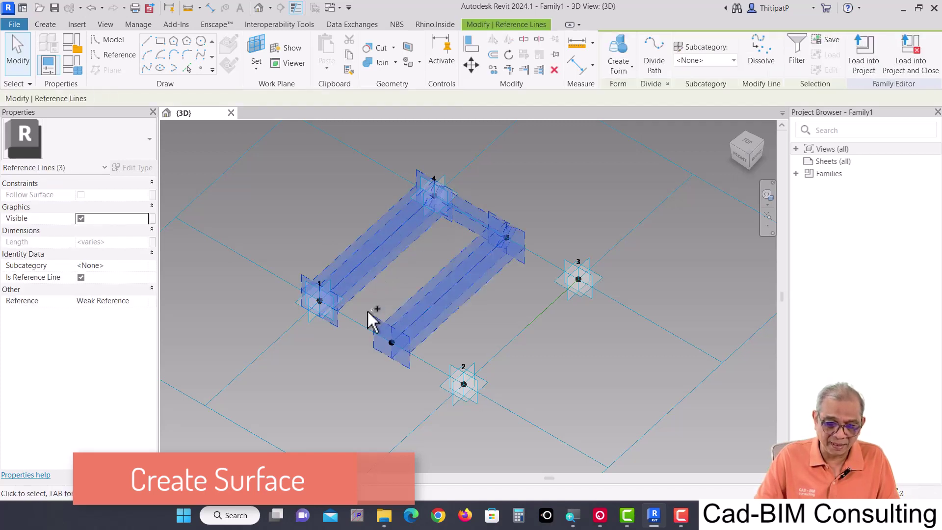
{"action": "left_click", "coordinate": [363, 326], "text": "ctrl"}
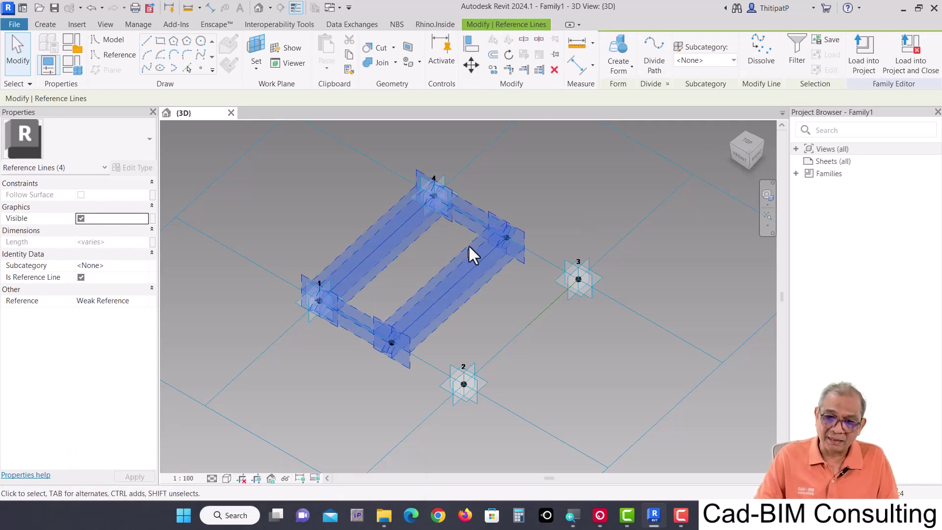
{"action": "left_click", "coordinate": [628, 69]}
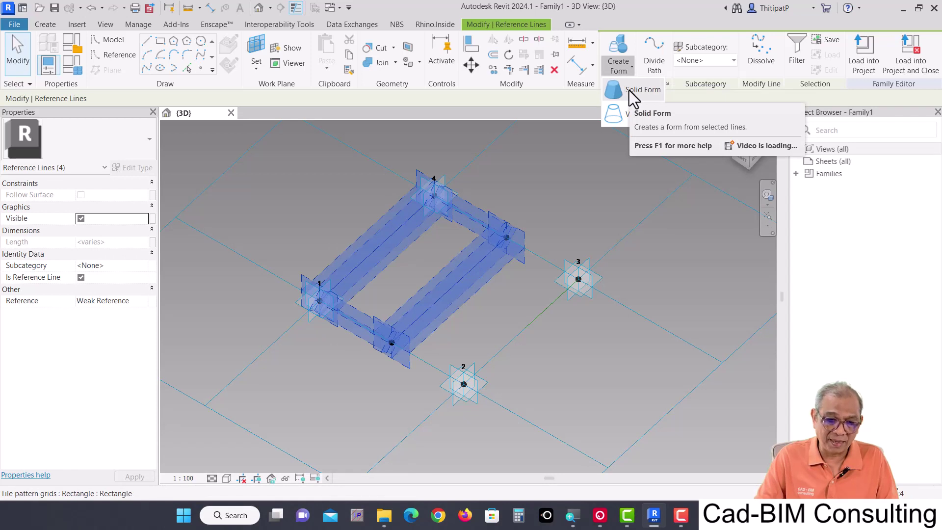
{"action": "left_click", "coordinate": [628, 90]}
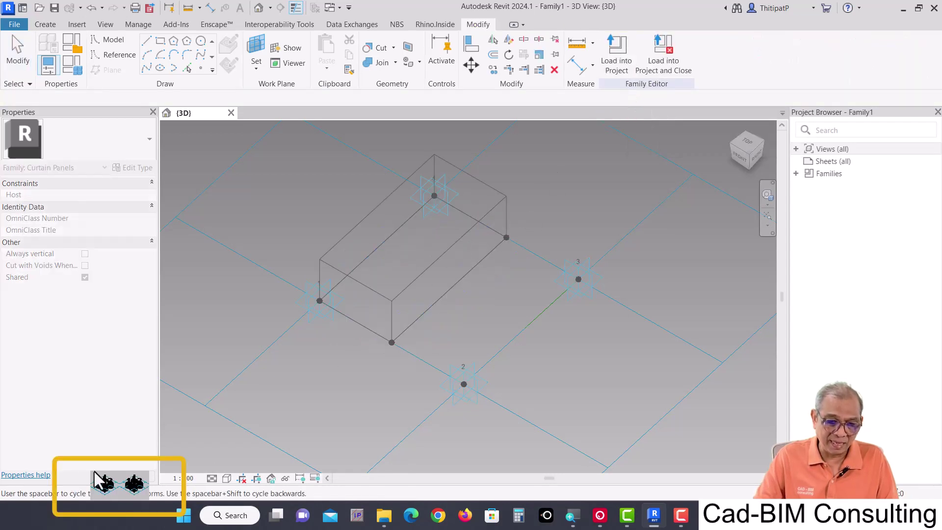
{"action": "key", "text": "ctrl+z"}
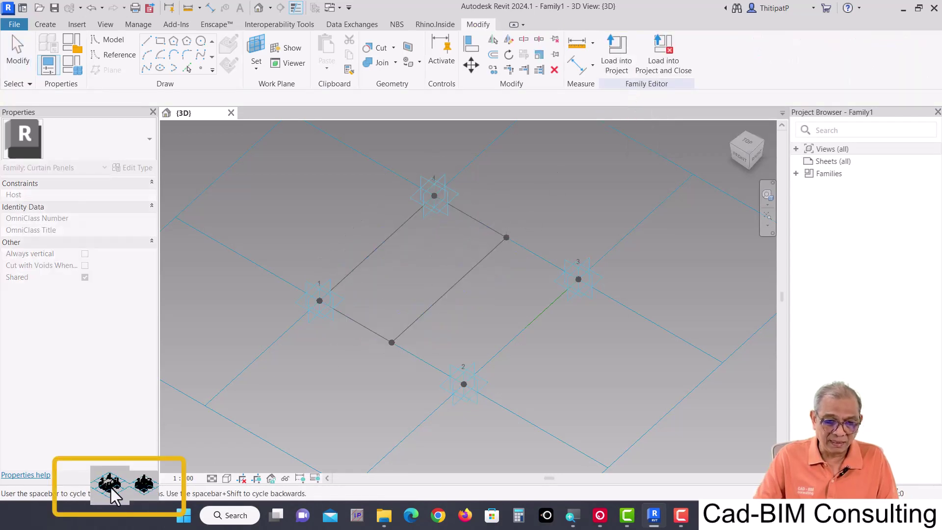
{"action": "key", "text": "ctrl+y"}
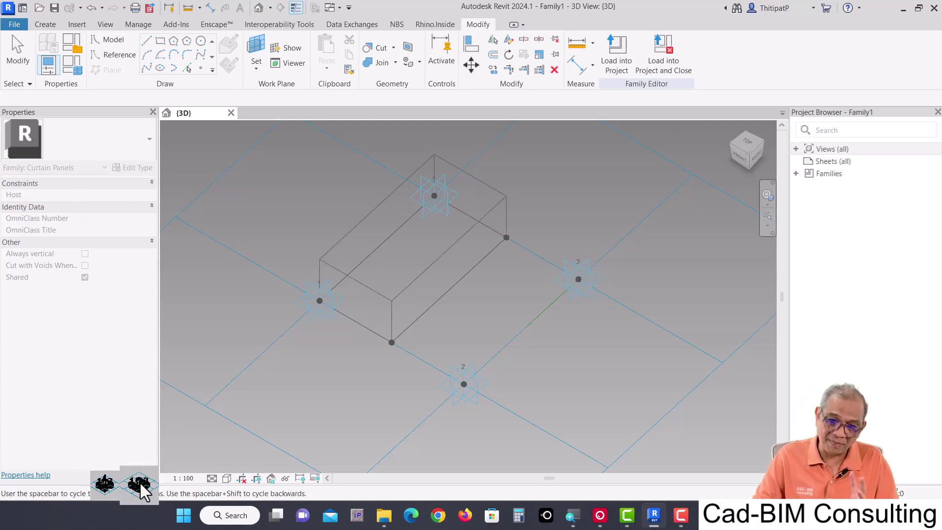
{"action": "left_click", "coordinate": [105, 484]}
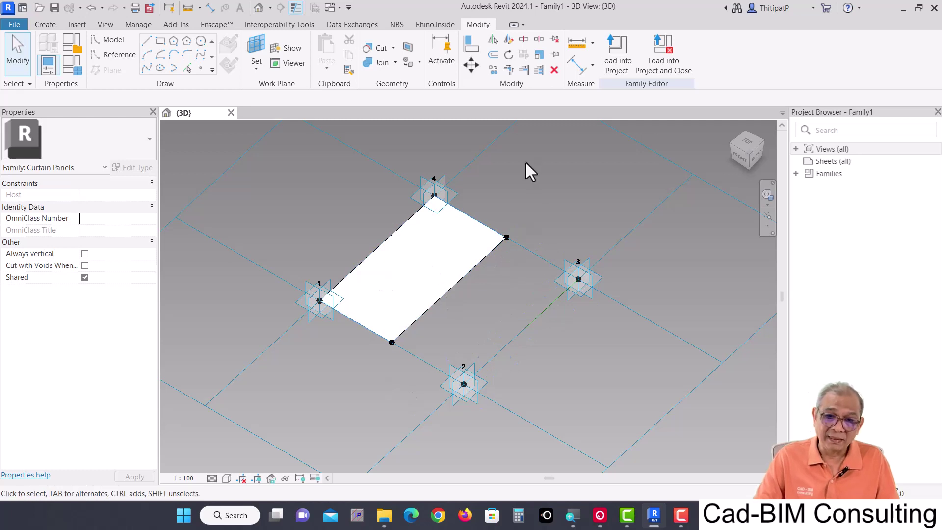
Select the three right-side lines plus the middle reference line and form a flat surface.
{"action": "left_click", "coordinate": [532, 250]}
{"action": "left_click", "coordinate": [552, 319], "text": "ctrl"}
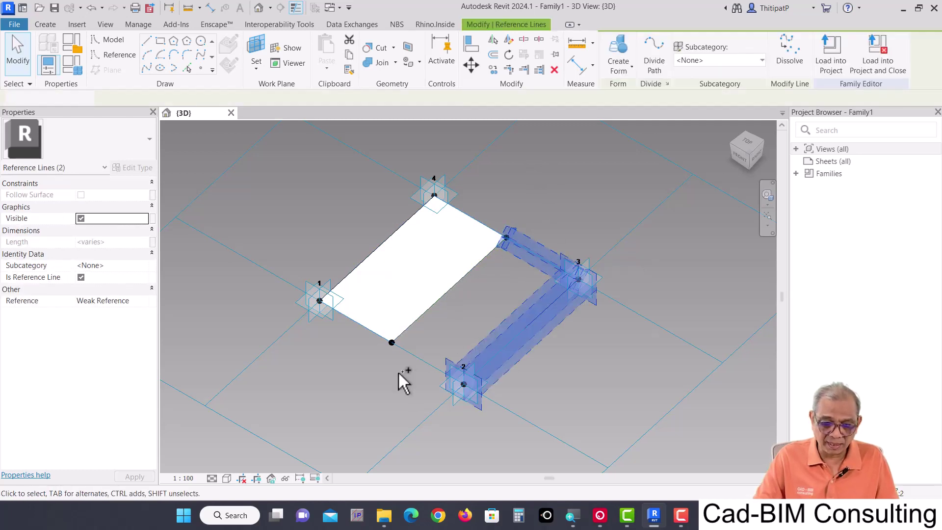
{"action": "left_click", "coordinate": [419, 357], "text": "ctrl"}
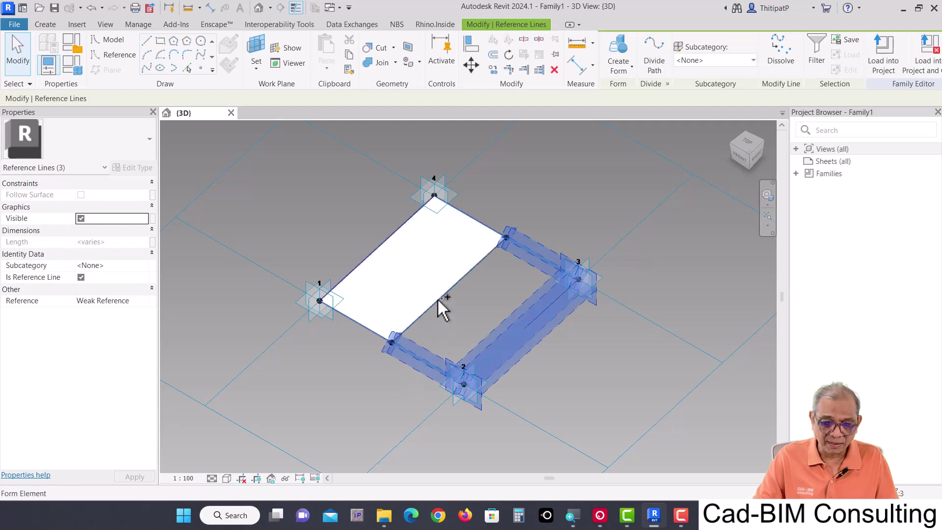
{"action": "key", "text": "Tab"}
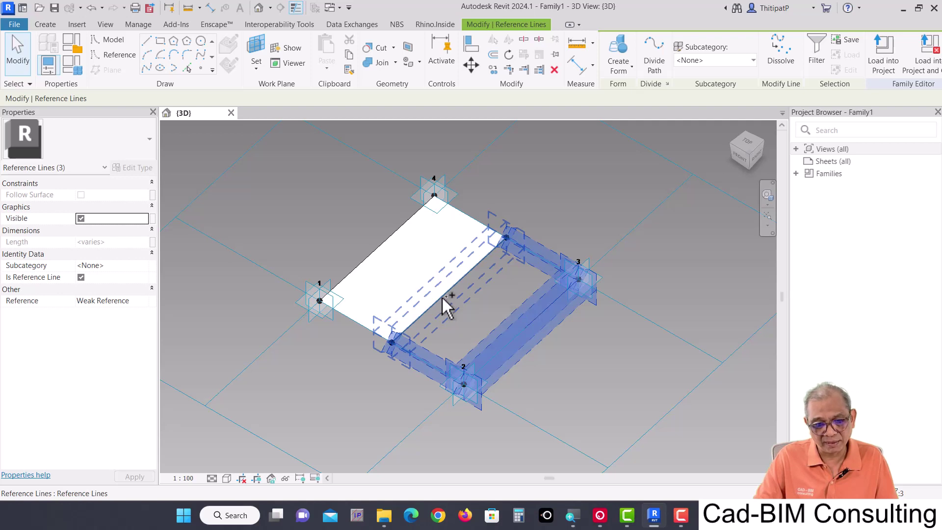
{"action": "left_click", "coordinate": [441, 300], "text": "ctrl"}
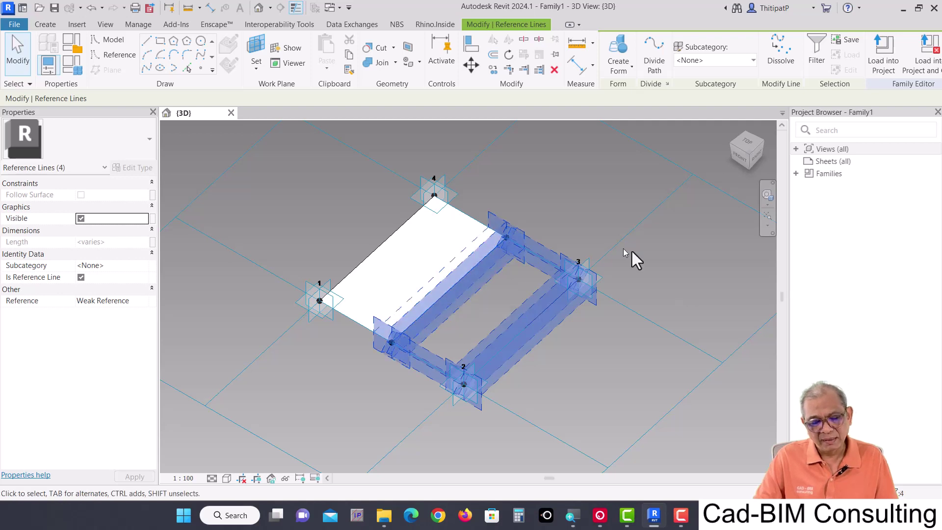
{"action": "left_click", "coordinate": [629, 69]}
{"action": "left_click", "coordinate": [640, 93]}
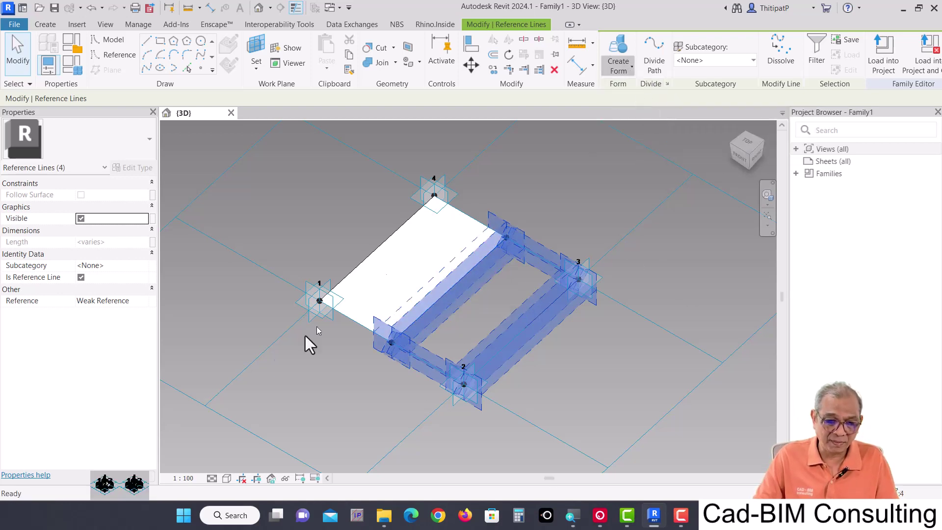
{"action": "left_click", "coordinate": [145, 473]}
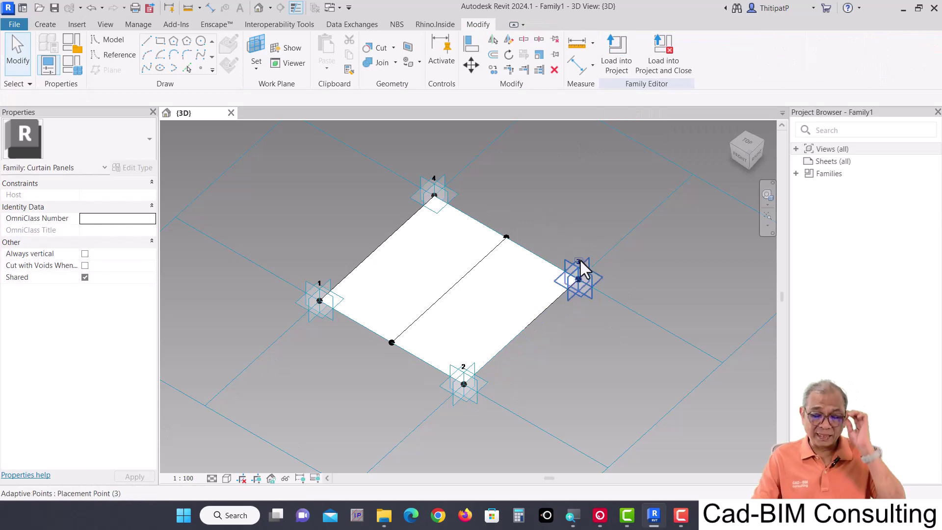
Drag the dividing line's upper end point along its edge to parameter 0.464254, then deselect it.
{"action": "middle_click_drag", "start_coordinate": [537, 200], "coordinate": [557, 224], "text": "shift"}
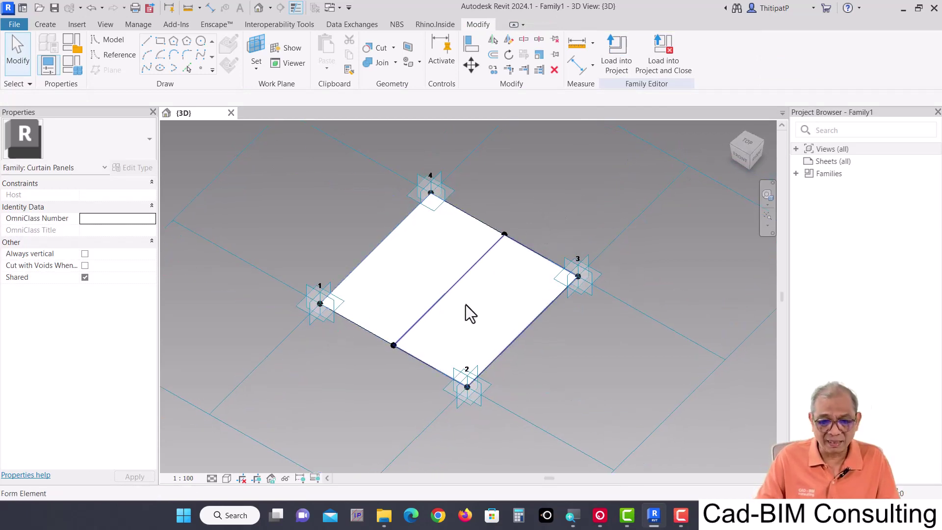
{"action": "mouse_move", "coordinate": [430, 283]}
{"action": "middle_mouse_down", "text": "shift"}
{"action": "mouse_move", "coordinate": [498, 301]}
{"action": "mouse_move", "coordinate": [491, 301]}
{"action": "middle_mouse_up", "text": "shift"}
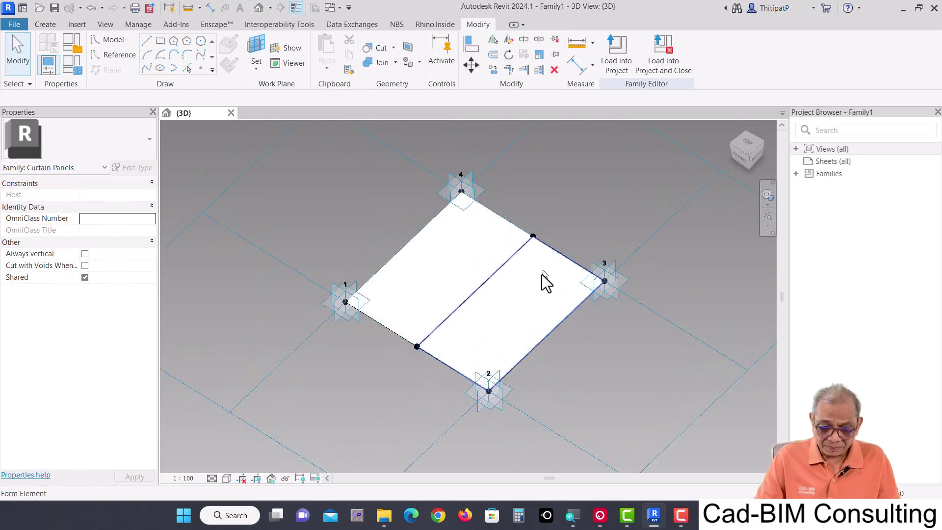
{"action": "left_click", "coordinate": [532, 237]}
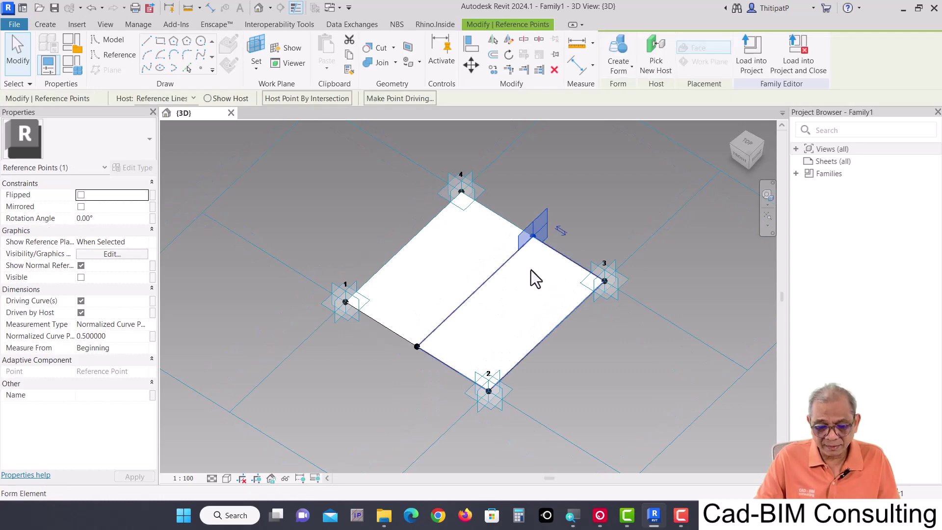
{"action": "middle_click_drag", "start_coordinate": [533, 276], "coordinate": [533, 241], "text": "shift"}
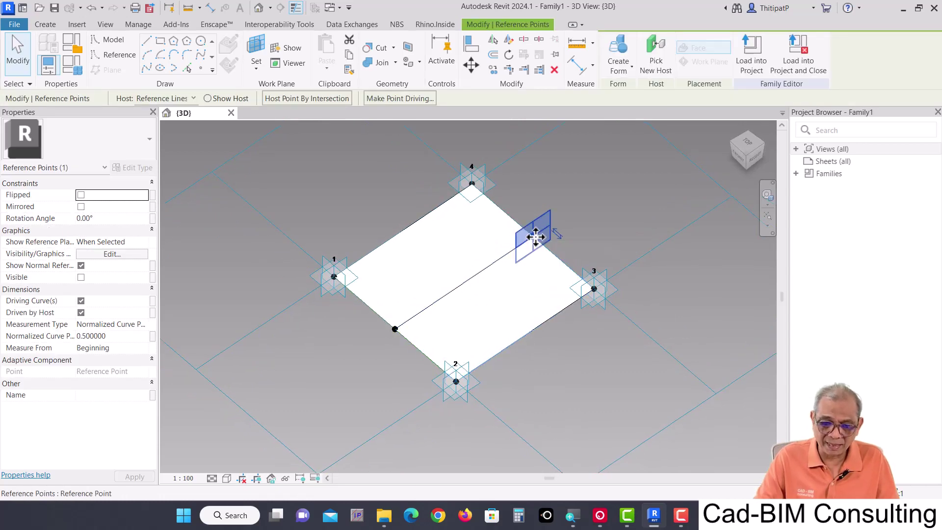
{"action": "left_click_drag", "start_coordinate": [536, 237], "coordinate": [556, 255]}
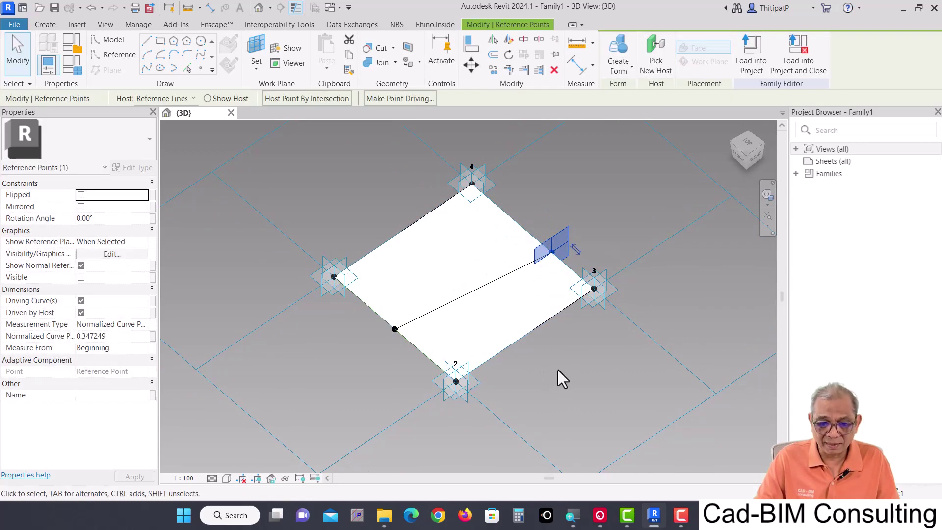
{"action": "middle_click_drag", "start_coordinate": [525, 362], "coordinate": [537, 308], "text": "shift"}
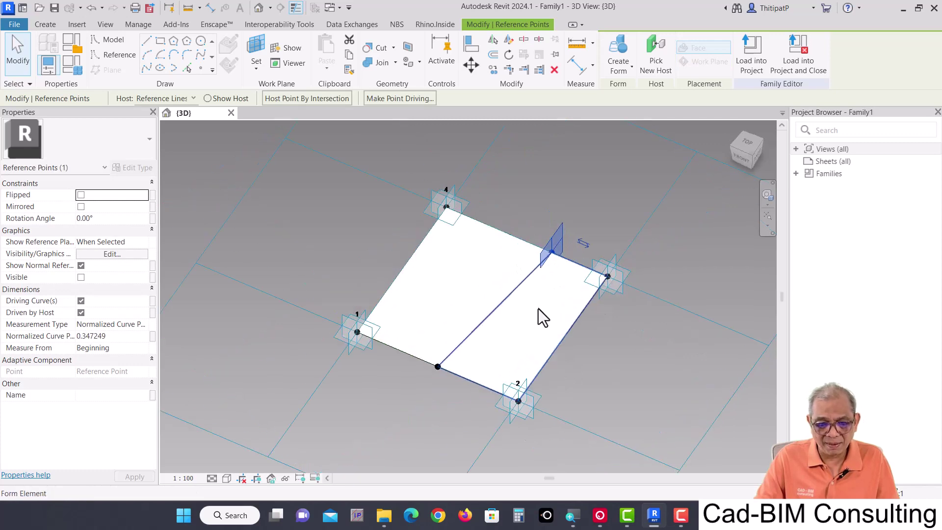
{"action": "middle_click_drag", "start_coordinate": [568, 357], "coordinate": [514, 341]}
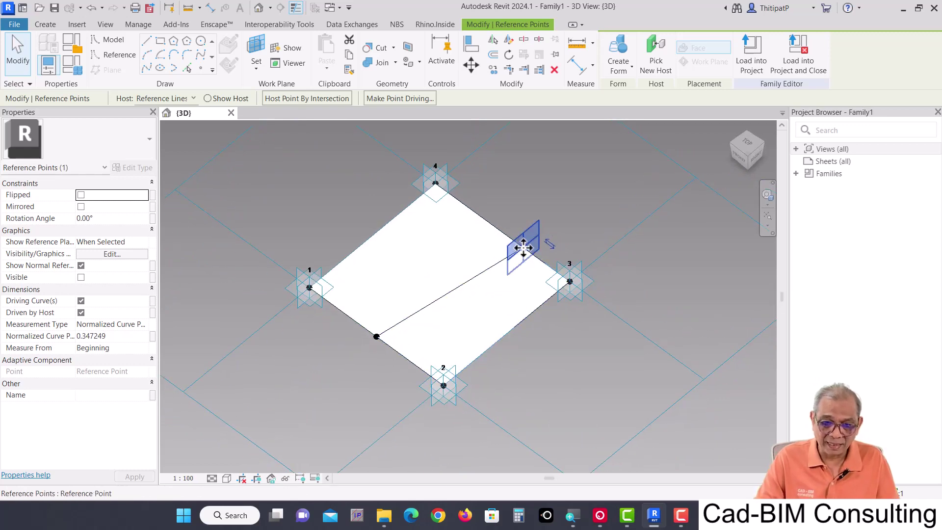
{"action": "left_click_drag", "start_coordinate": [523, 248], "coordinate": [508, 235]}
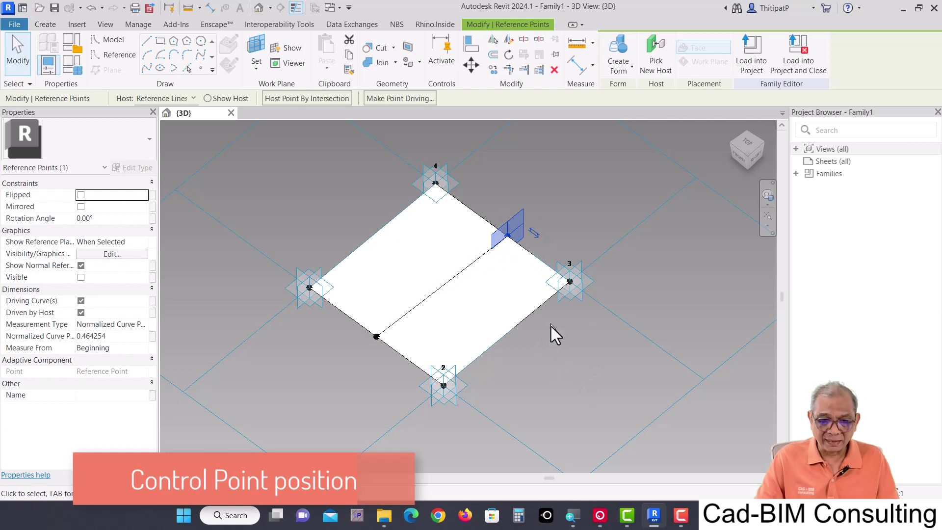
{"action": "key", "text": "Escape"}
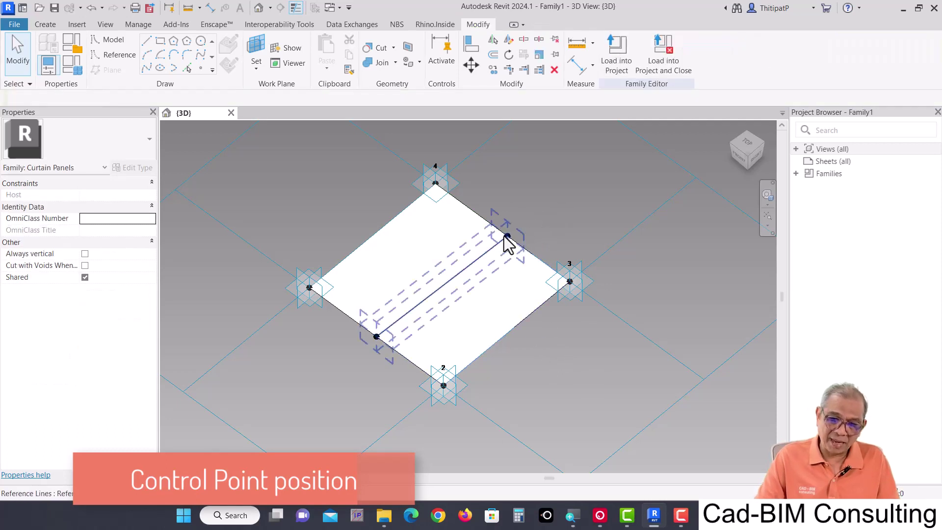
Set the upper end point's Normalized Curve Parameter to 0.5, then 0.25, measured from Beginning.
{"action": "left_click", "coordinate": [506, 237]}
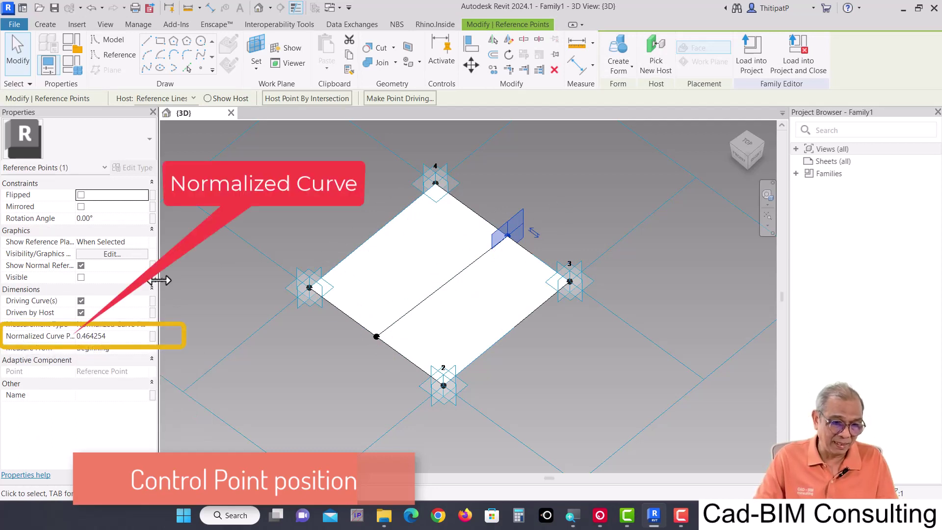
{"action": "left_click_drag", "start_coordinate": [159, 281], "coordinate": [175, 281]}
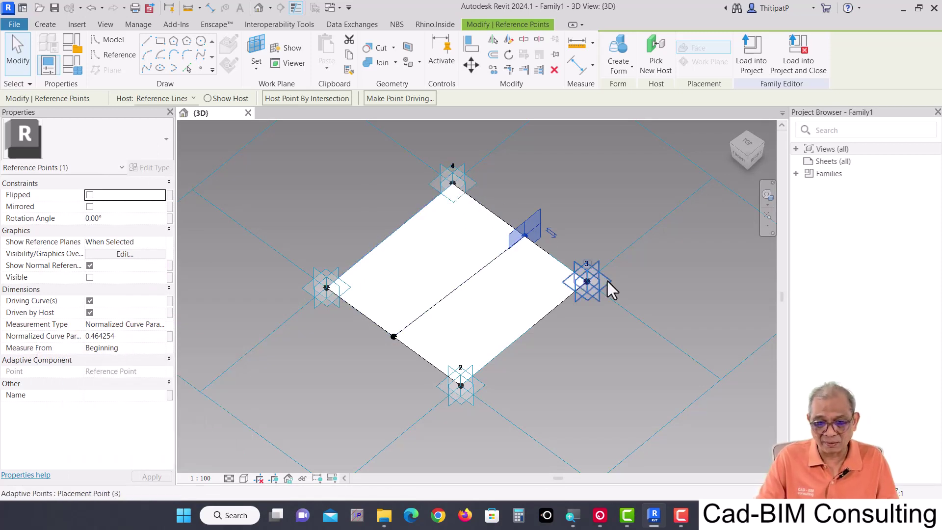
{"action": "left_click", "coordinate": [128, 337]}
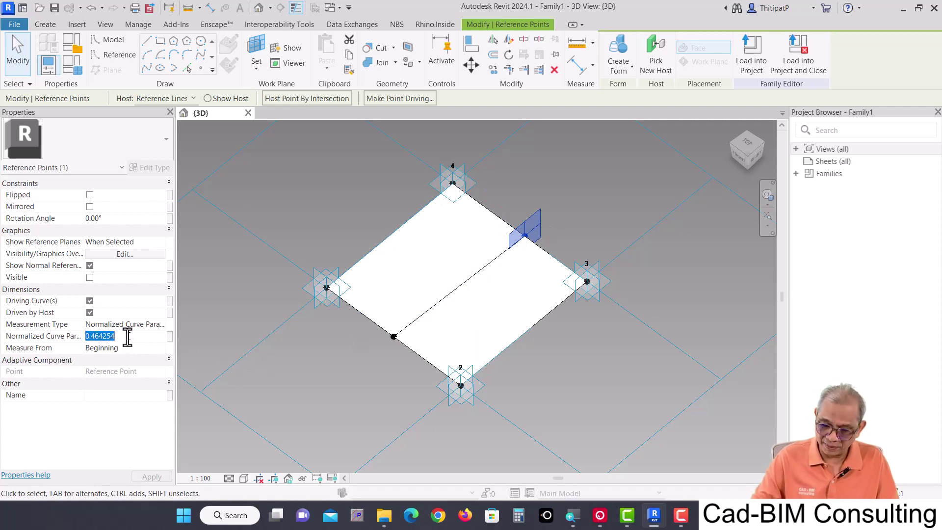
{"action": "type", "text": "0.5"}
{"action": "key", "text": "Return"}
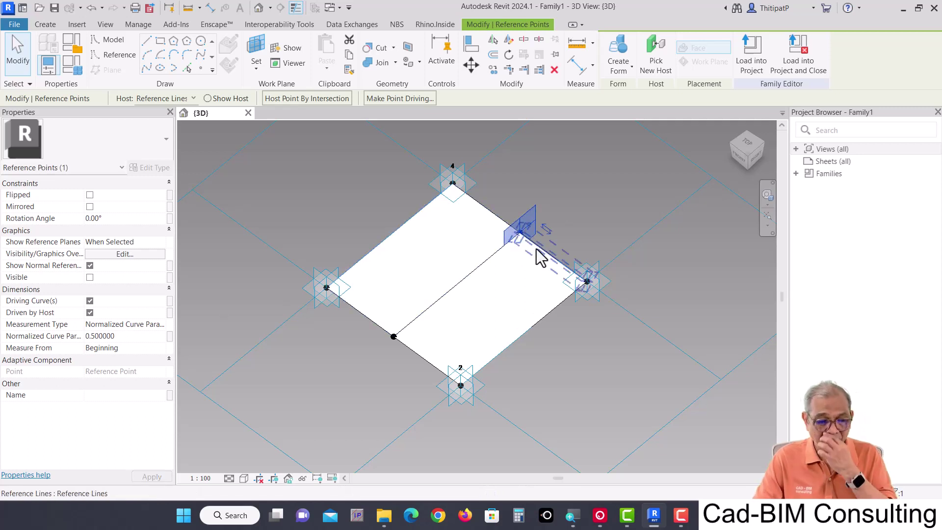
{"action": "left_click", "coordinate": [139, 336]}
{"action": "type", "text": ".25"}
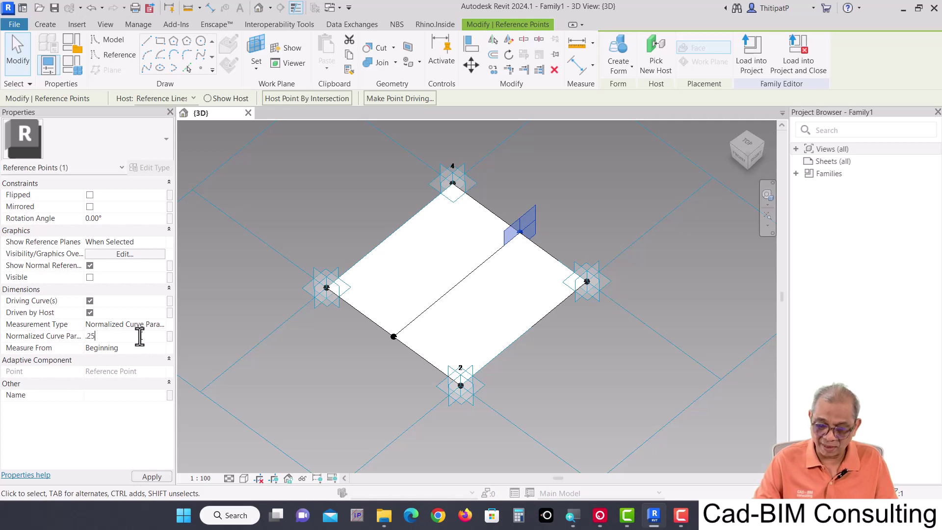
{"action": "key", "text": "Return"}
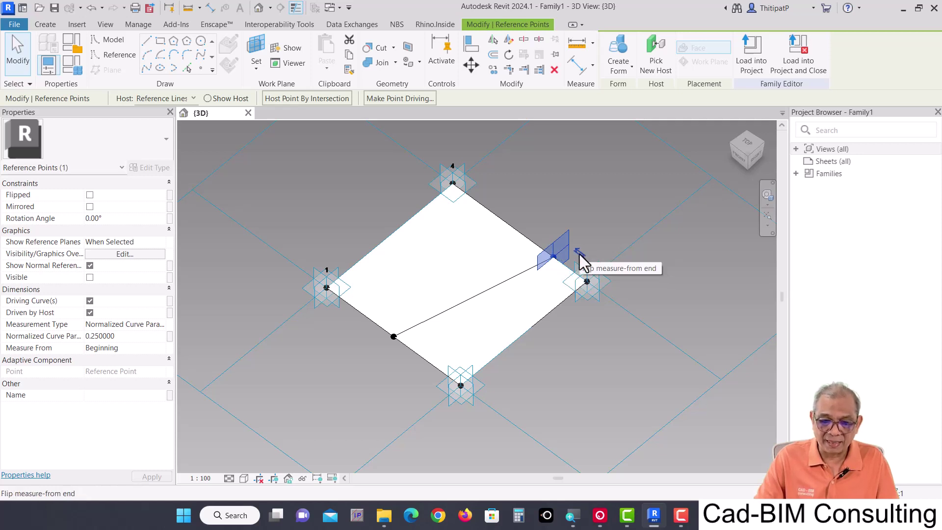
{"action": "left_click", "coordinate": [580, 254]}
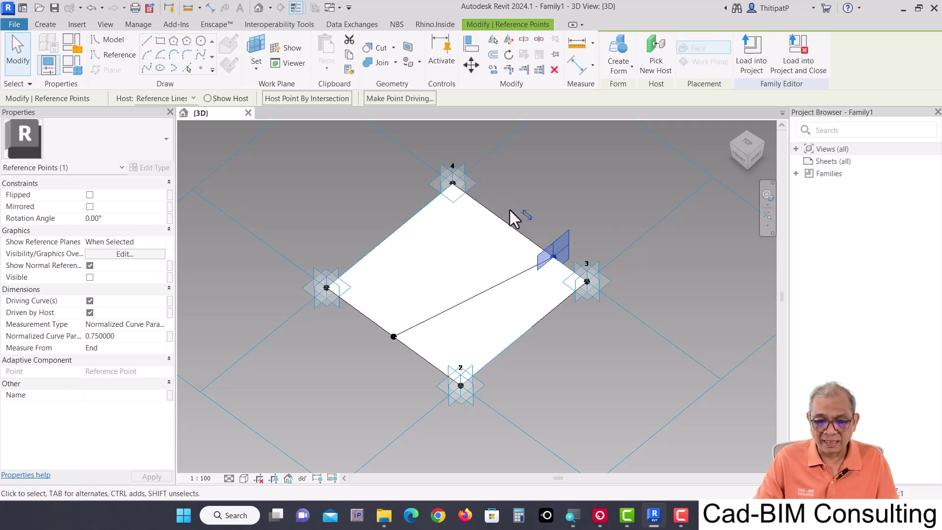
{"action": "left_click", "coordinate": [527, 215]}
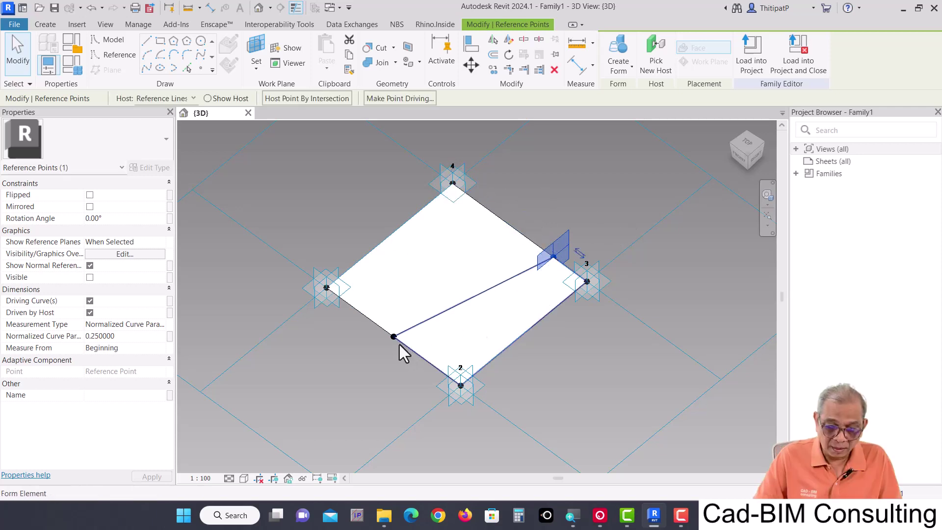
Set the lower end point's Normalized Curve Parameter to 0.25, measured from End.
{"action": "left_click", "coordinate": [392, 337]}
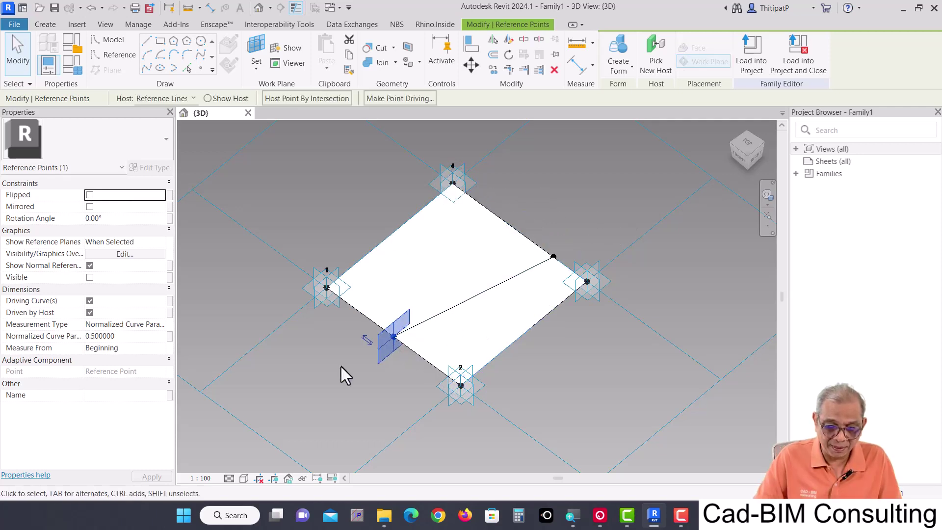
{"action": "left_click", "coordinate": [130, 337]}
{"action": "type", "text": ".25"}
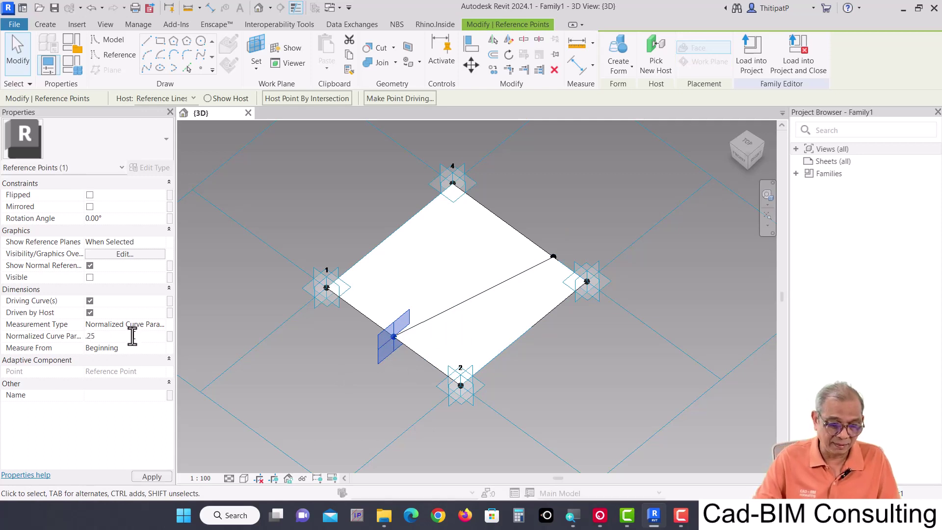
{"action": "key", "text": "Return"}
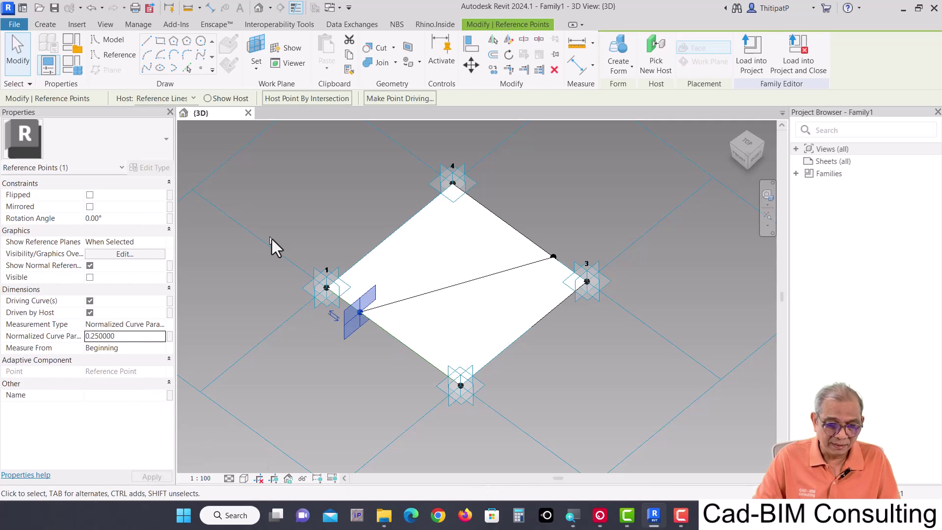
{"action": "left_click", "coordinate": [358, 360]}
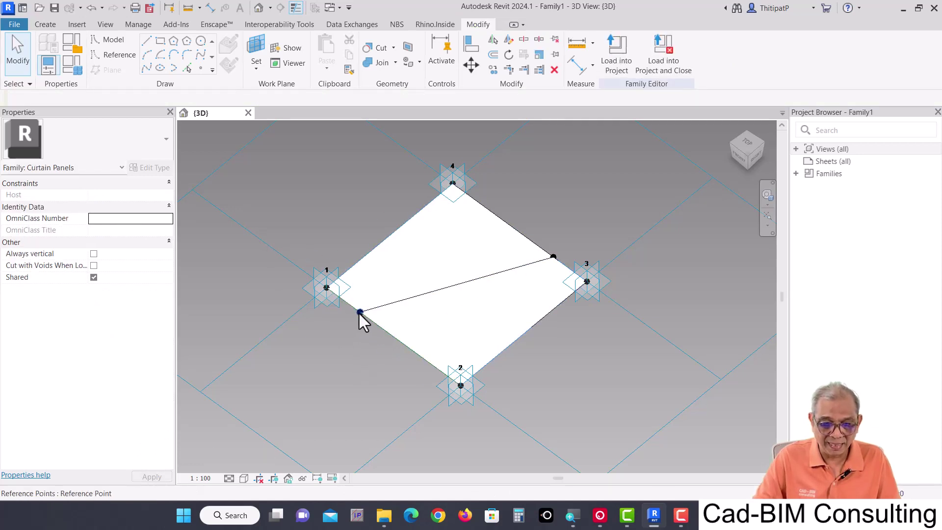
{"action": "left_click", "coordinate": [360, 312]}
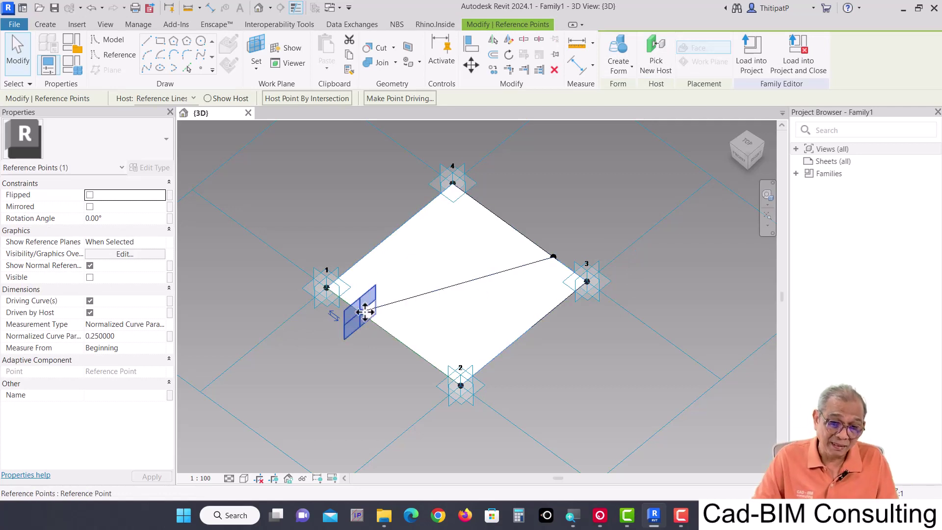
{"action": "left_click", "coordinate": [333, 318]}
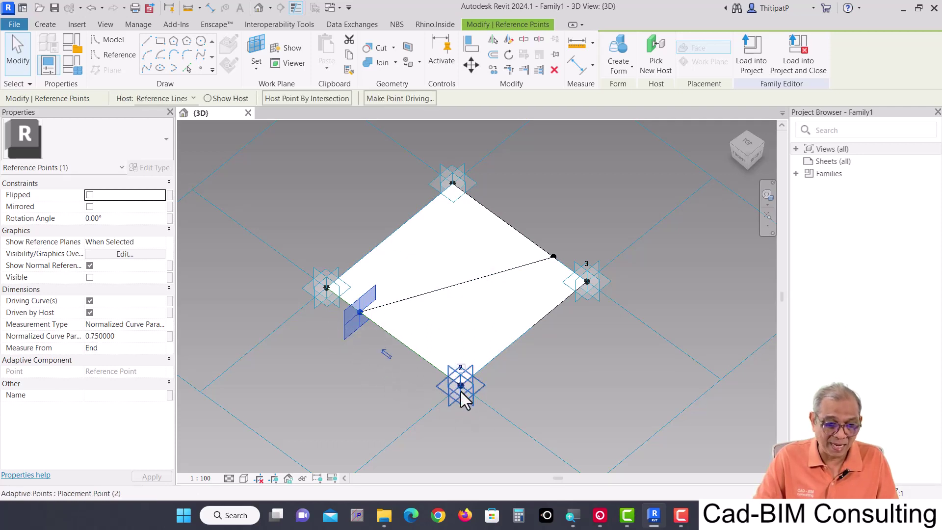
{"action": "left_click", "coordinate": [138, 336]}
{"action": "type", "text": "."}
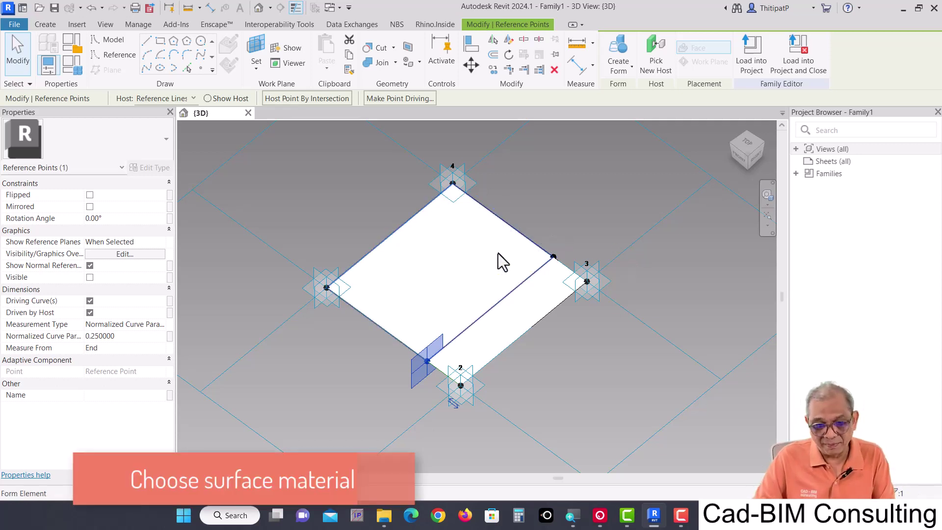
Set the upper end point's Normalized Curve Parameter to 0.4 and deselect it.
{"action": "left_click", "coordinate": [553, 256]}
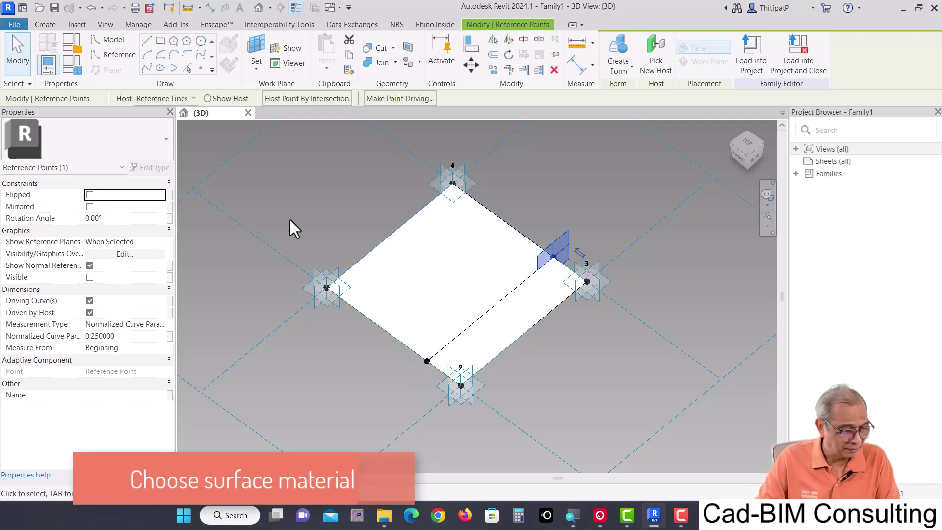
{"action": "left_click", "coordinate": [134, 336]}
{"action": "type", "text": "0.400000"}
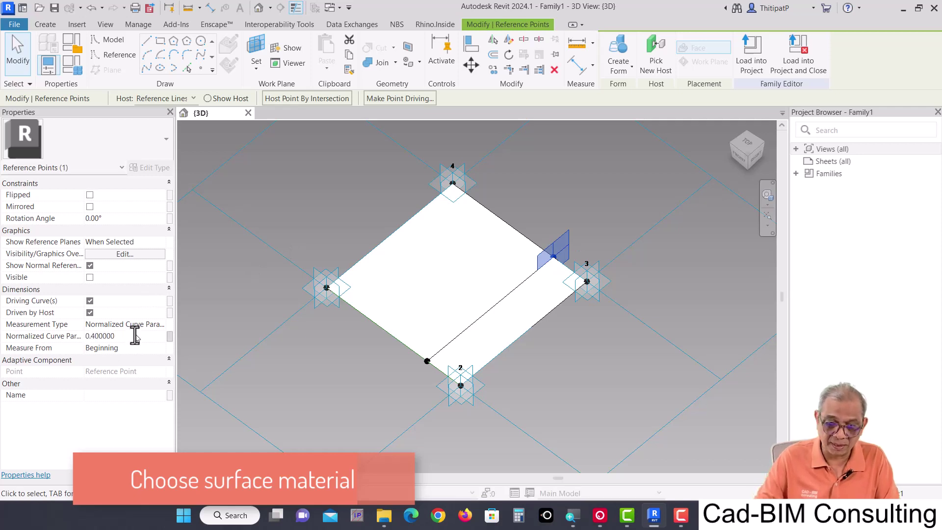
{"action": "left_click", "coordinate": [536, 190]}
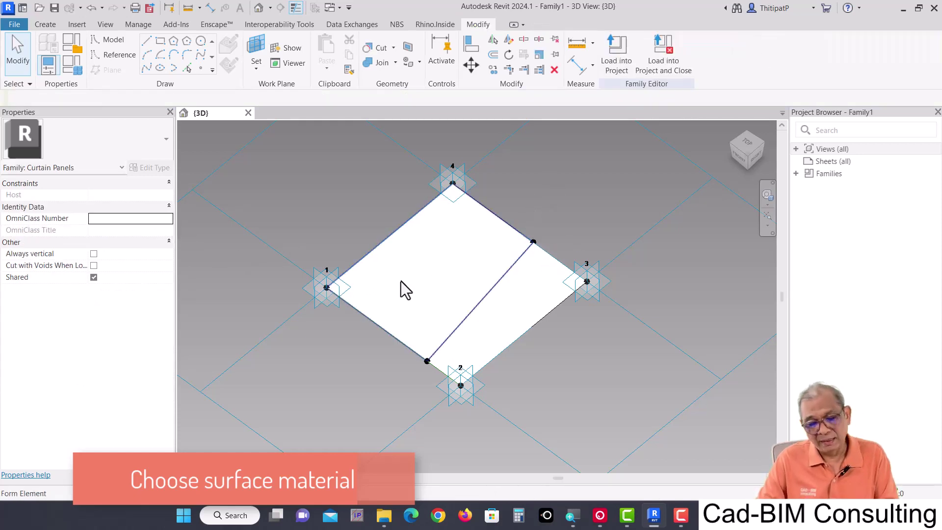
{"action": "left_click", "coordinate": [429, 255]}
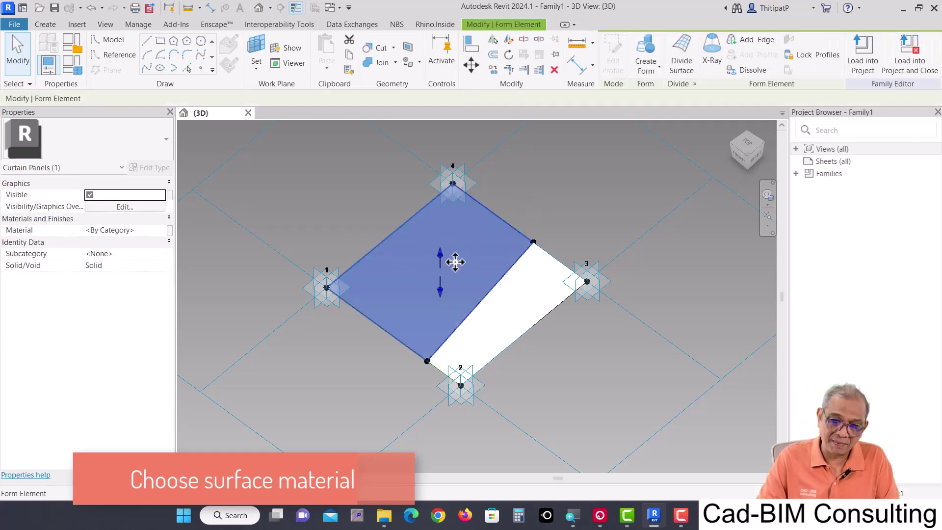
{"action": "left_click", "coordinate": [521, 314]}
{"action": "left_click", "coordinate": [431, 248]}
{"action": "left_click", "coordinate": [519, 309]}
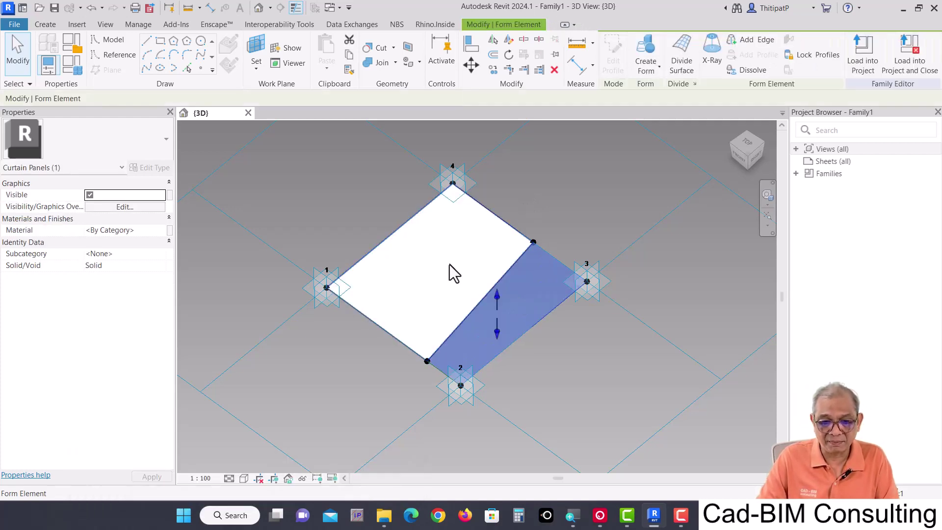
{"action": "left_click", "coordinate": [449, 266]}
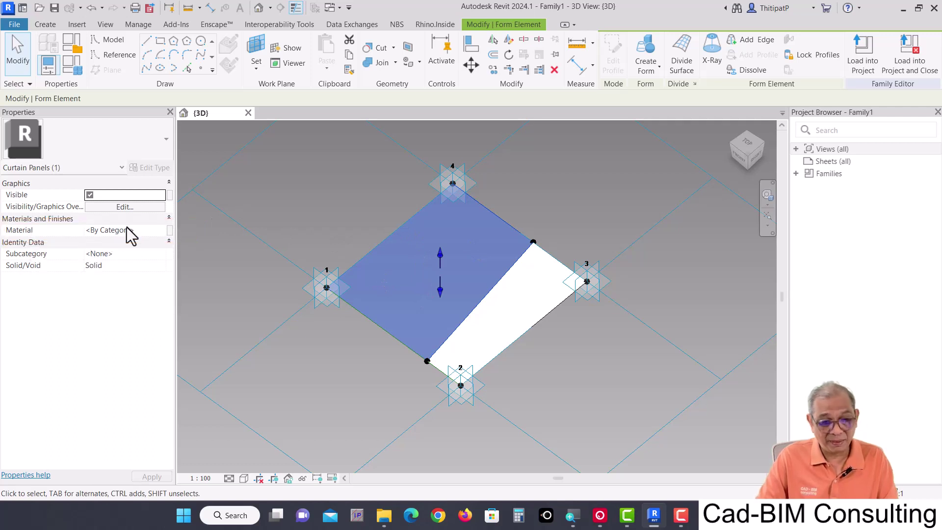
Assign the Glass material to the panel surface from the material browser.
{"action": "left_click", "coordinate": [161, 231]}
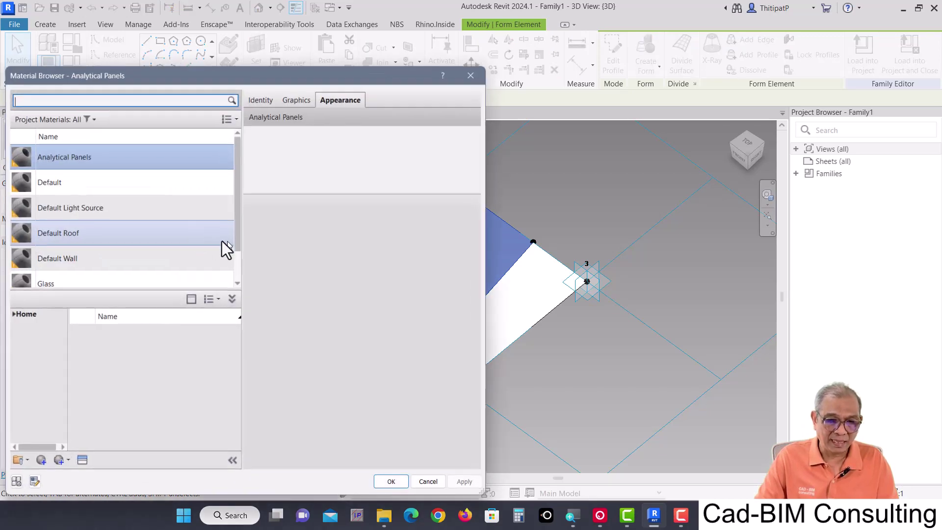
{"action": "left_click_drag", "start_coordinate": [148, 73], "coordinate": [426, 38]}
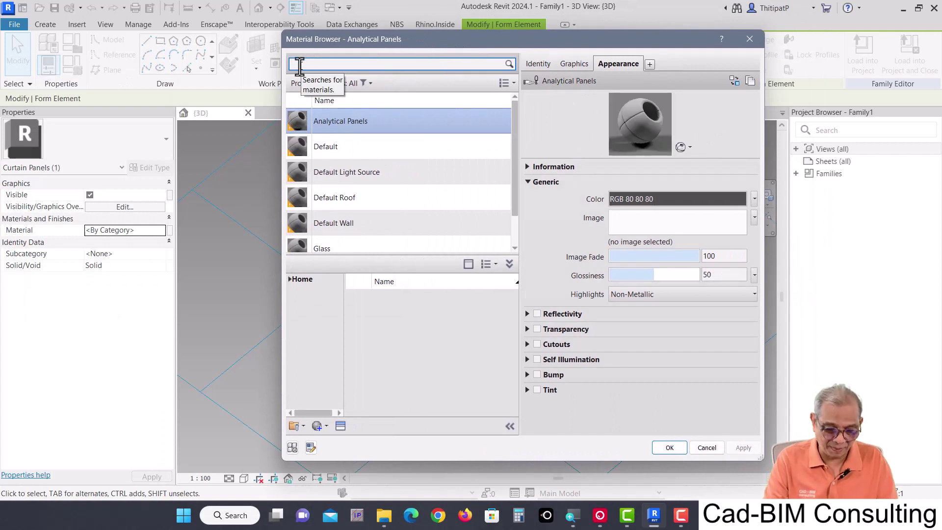
{"action": "type", "text": "glss"}
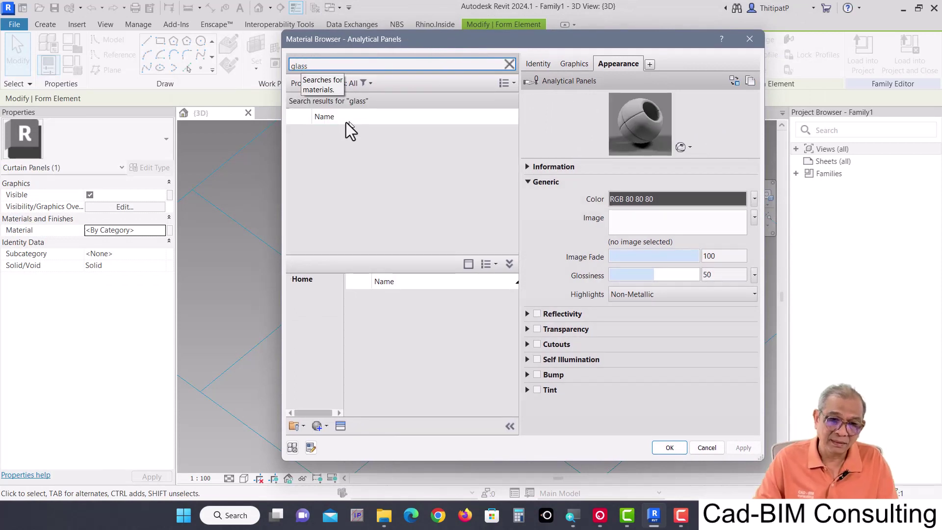
{"action": "left_click", "coordinate": [406, 142]}
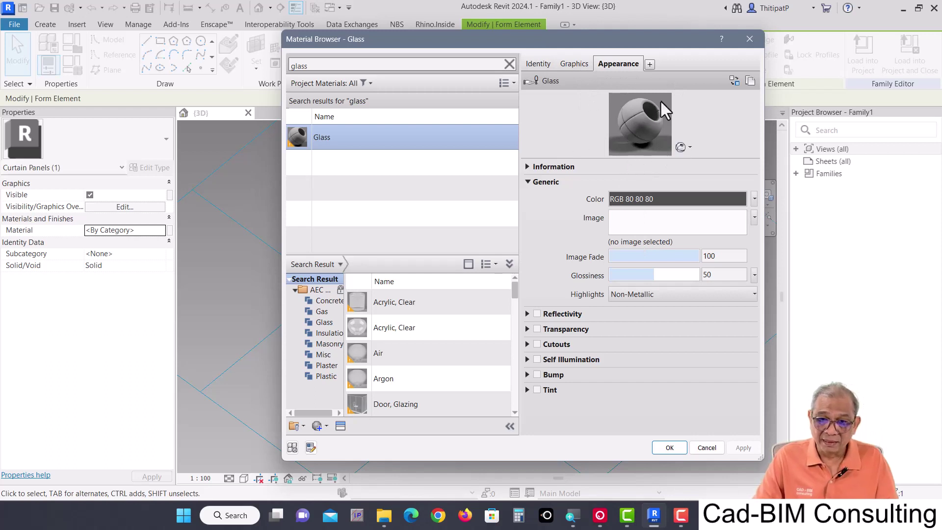
Tint the glass appearance light blue (RGB 125-190-255) with 66 transparency.
{"action": "left_click", "coordinate": [670, 201]}
{"action": "left_click", "coordinate": [479, 166]}
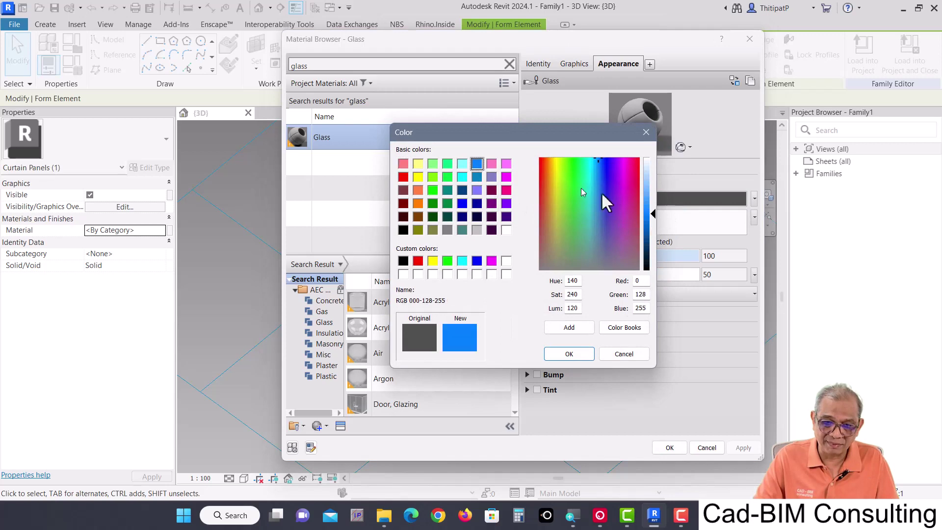
{"action": "left_click_drag", "start_coordinate": [652, 217], "coordinate": [652, 188]}
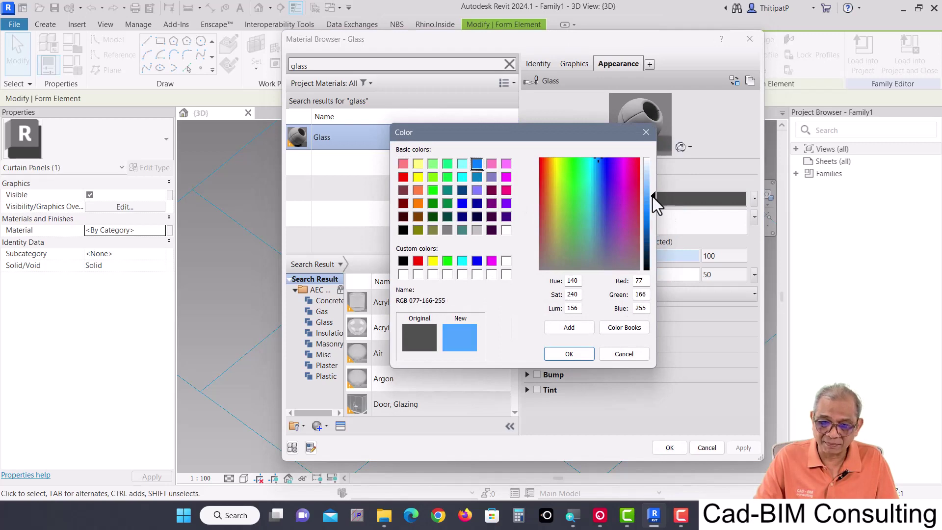
{"action": "left_click", "coordinate": [583, 353]}
{"action": "left_click", "coordinate": [536, 329]}
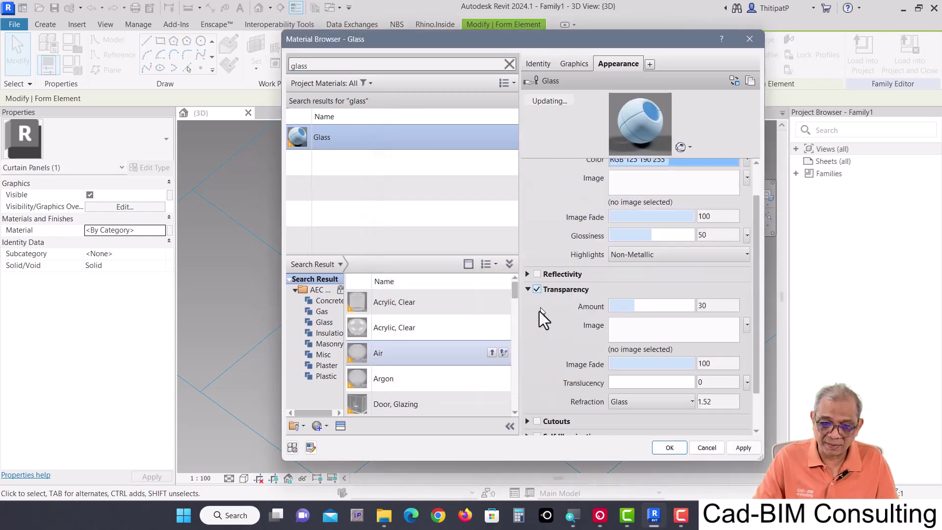
{"action": "mouse_move", "coordinate": [645, 306]}
{"action": "left_mouse_down"}
{"action": "mouse_move", "coordinate": [633, 306]}
{"action": "mouse_move", "coordinate": [669, 307]}
{"action": "left_mouse_up"}
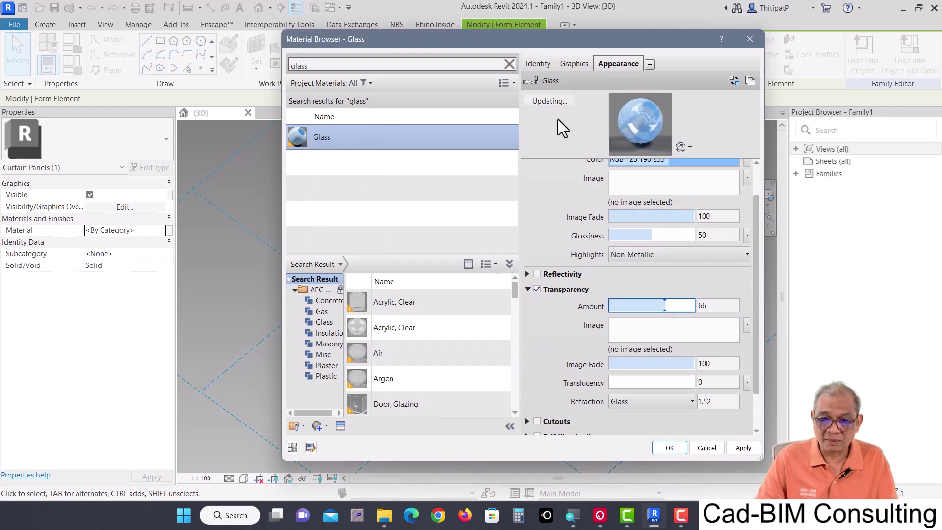
Enable Use Render Appearance on the Graphics tab and confirm the material.
{"action": "left_click", "coordinate": [587, 64]}
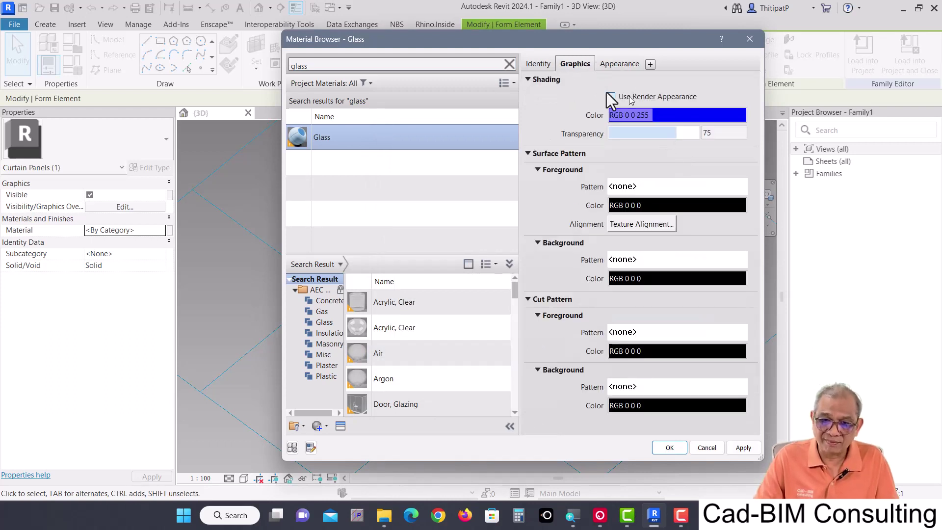
{"action": "left_click", "coordinate": [612, 97]}
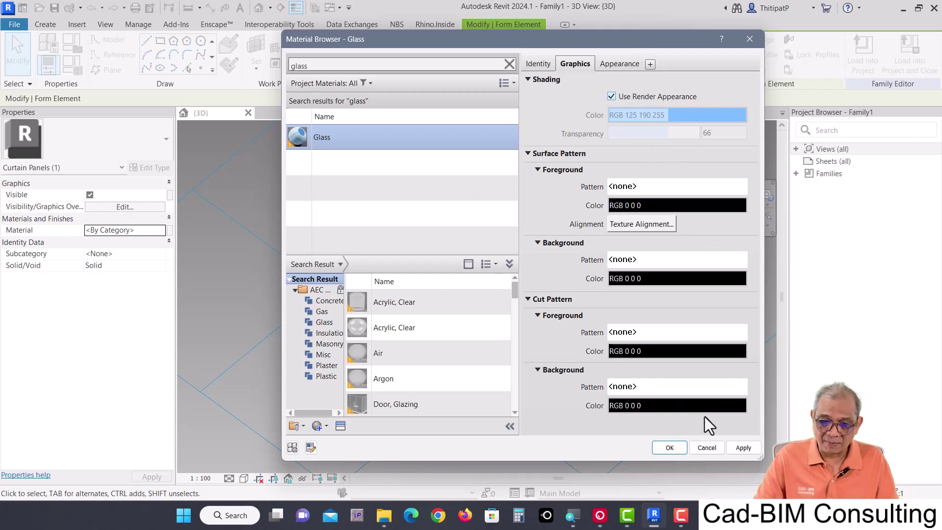
{"action": "left_click", "coordinate": [670, 448]}
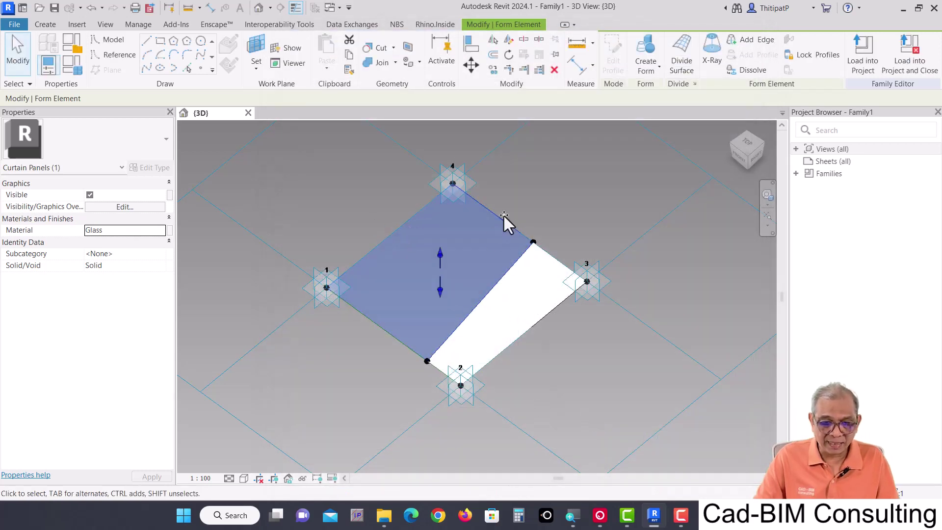
Switch the 3D view to Shaded visual style and orbit to see the translucent glass panel.
{"action": "left_click", "coordinate": [583, 367]}
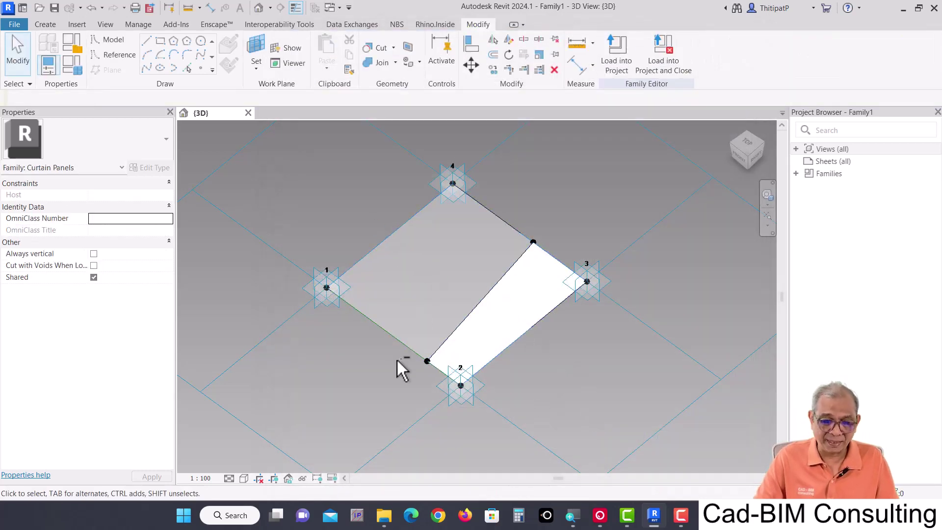
{"action": "mouse_move", "coordinate": [397, 362]}
{"action": "middle_mouse_down", "text": "shift"}
{"action": "mouse_move", "coordinate": [414, 346]}
{"action": "mouse_move", "coordinate": [406, 372]}
{"action": "mouse_move", "coordinate": [388, 372]}
{"action": "middle_mouse_up", "text": "shift"}
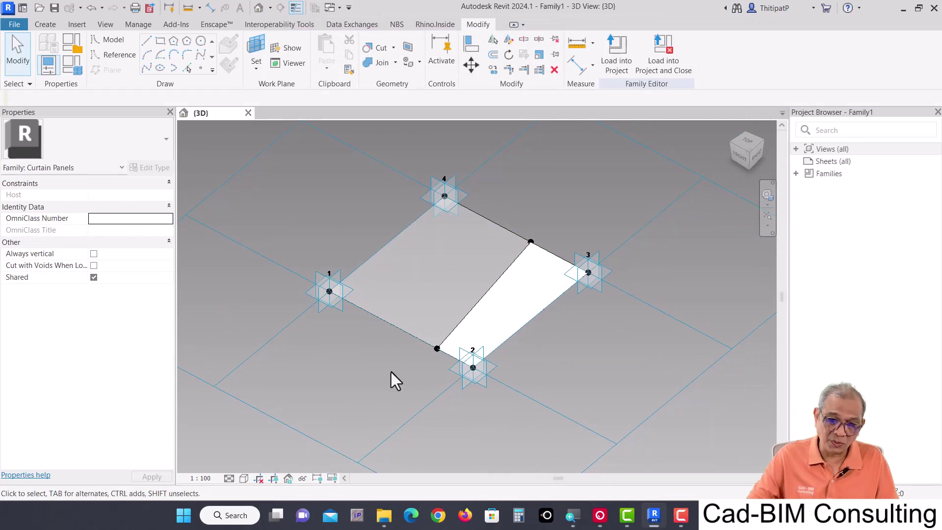
{"action": "left_click", "coordinate": [241, 480]}
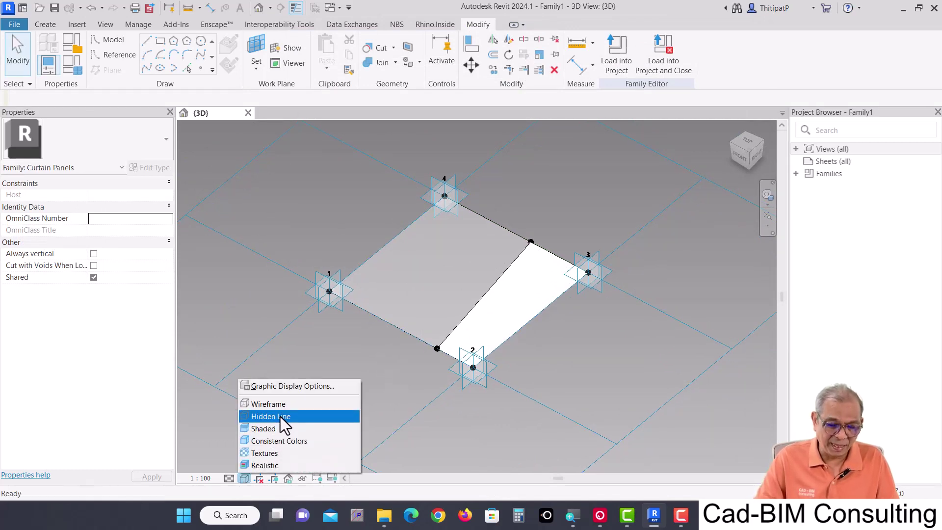
{"action": "left_click", "coordinate": [274, 432]}
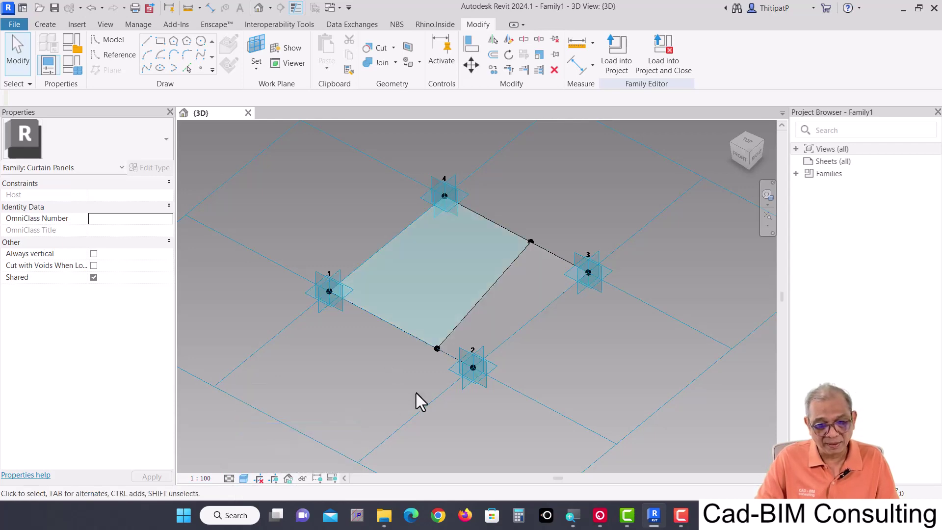
{"action": "mouse_move", "coordinate": [416, 399]}
{"action": "middle_mouse_down", "text": "shift"}
{"action": "mouse_move", "coordinate": [374, 429]}
{"action": "mouse_move", "coordinate": [407, 249]}
{"action": "mouse_move", "coordinate": [437, 429]}
{"action": "mouse_move", "coordinate": [508, 268]}
{"action": "middle_mouse_up", "text": "shift"}
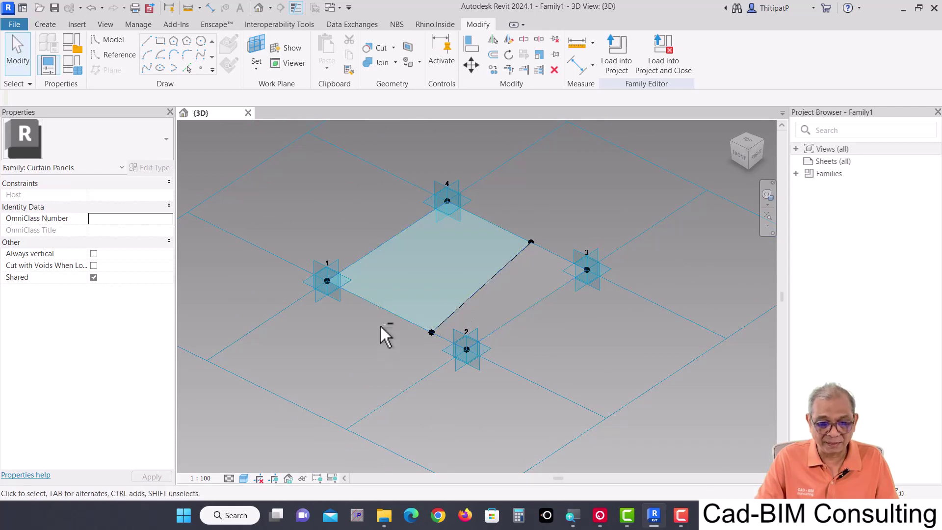
{"action": "middle_click_drag", "start_coordinate": [380, 325], "coordinate": [388, 382], "text": "shift"}
{"action": "scroll", "coordinate": [384, 382], "scroll_direction": "down", "scroll_amount": 2}
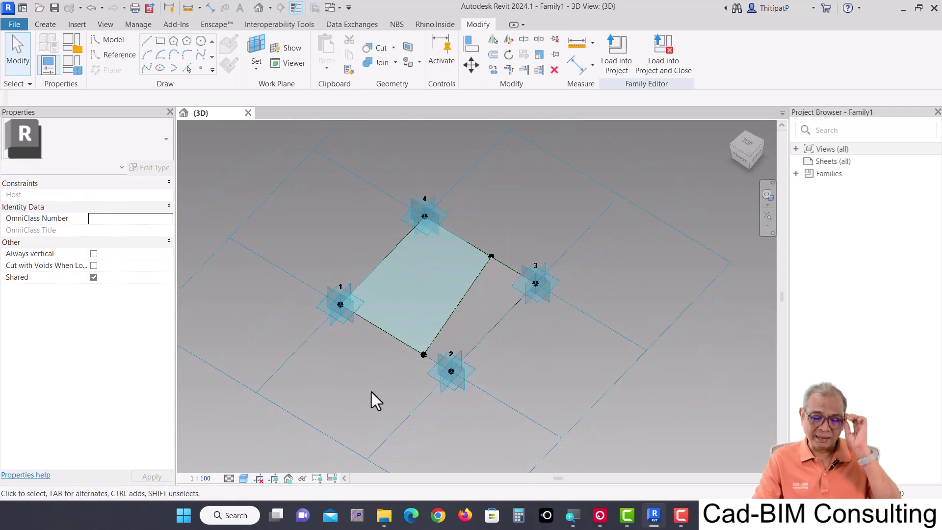
{"action": "middle_click_drag", "start_coordinate": [373, 416], "coordinate": [364, 393]}
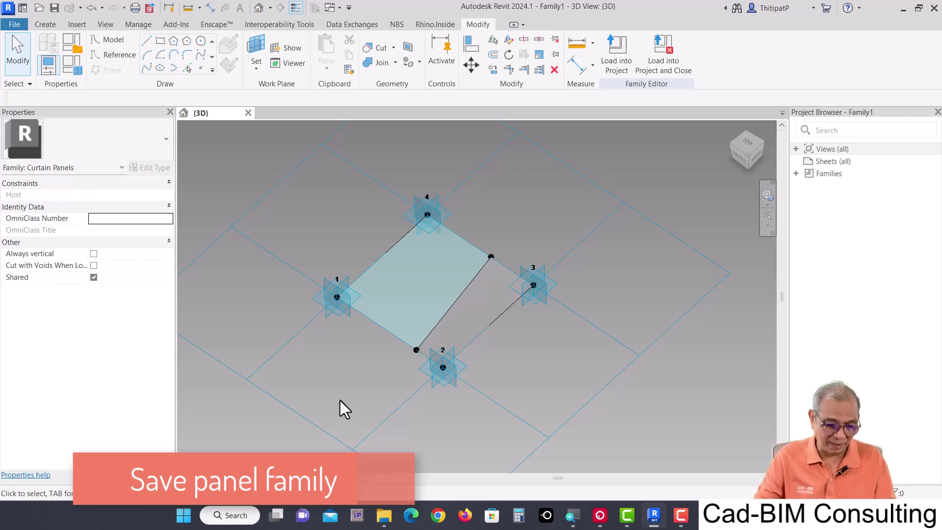
Save the family as testPanel.rfa in D:\RevitHowto\01-Basic.
{"action": "left_click", "coordinate": [54, 7]}
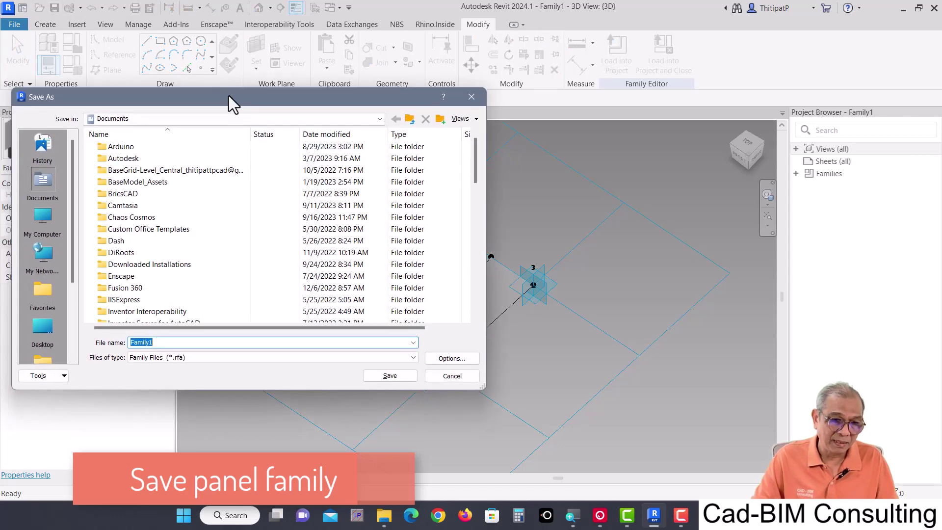
{"action": "left_click_drag", "start_coordinate": [229, 96], "coordinate": [406, 103]}
{"action": "left_click", "coordinate": [420, 125]}
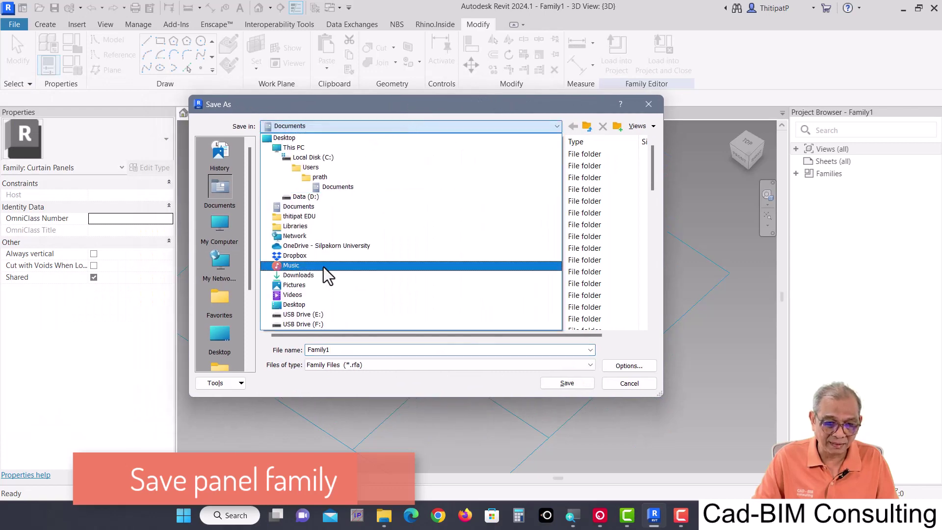
{"action": "left_click", "coordinate": [307, 197]}
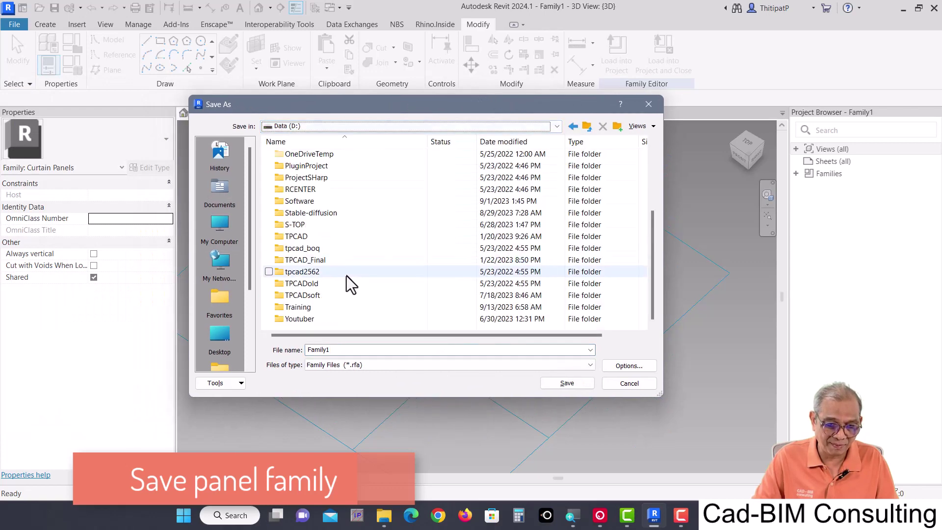
{"action": "double_click", "coordinate": [299, 318]}
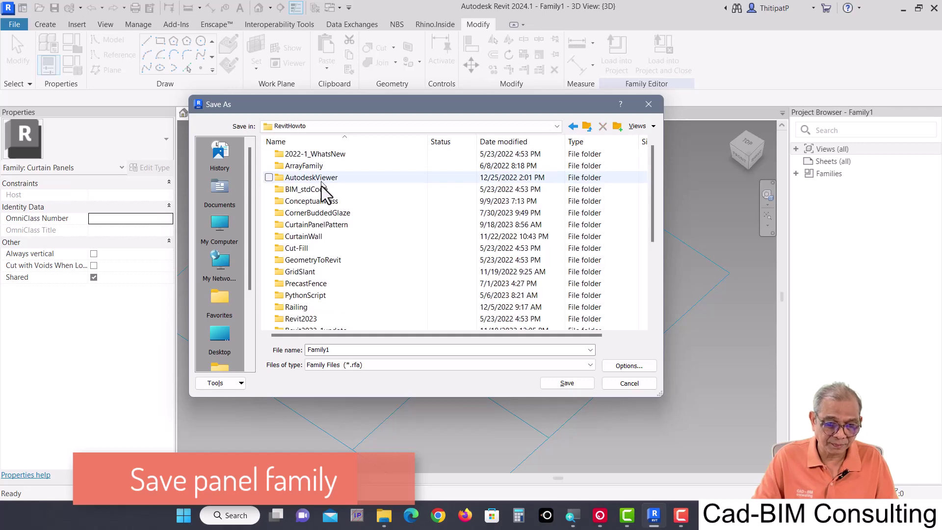
{"action": "double_click", "coordinate": [343, 230]}
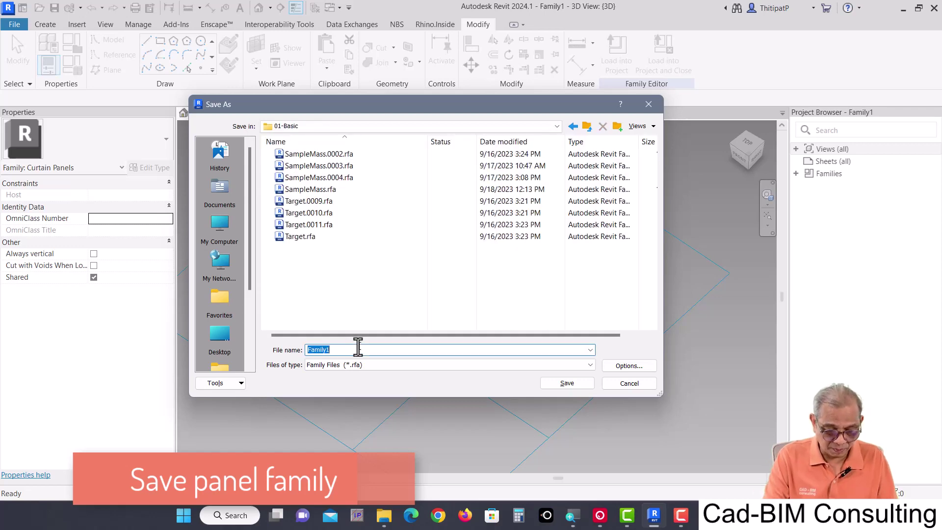
{"action": "type", "text": "t"}
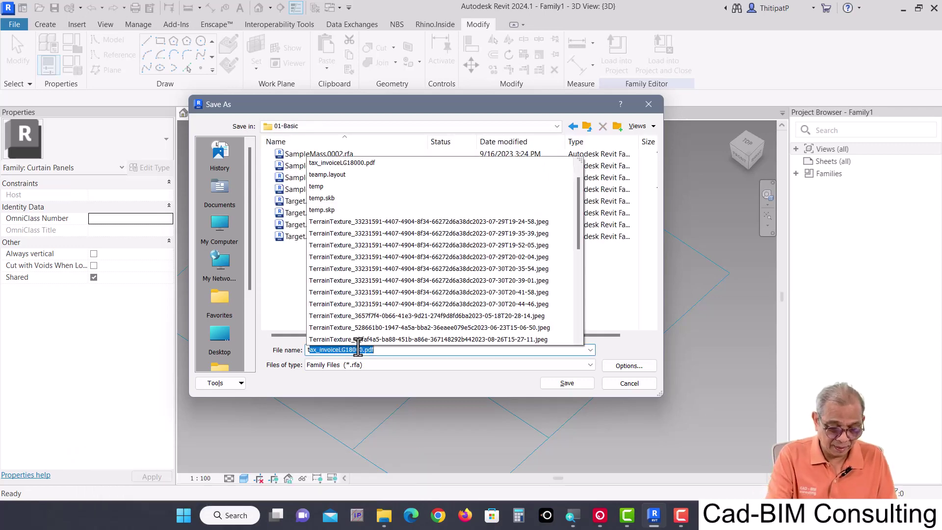
{"action": "type", "text": "estPanel"}
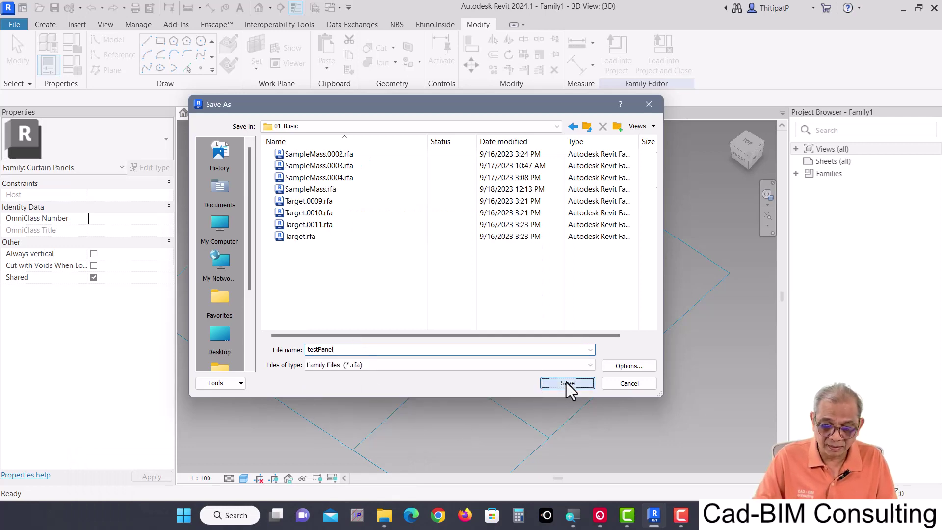
{"action": "left_click", "coordinate": [566, 382]}
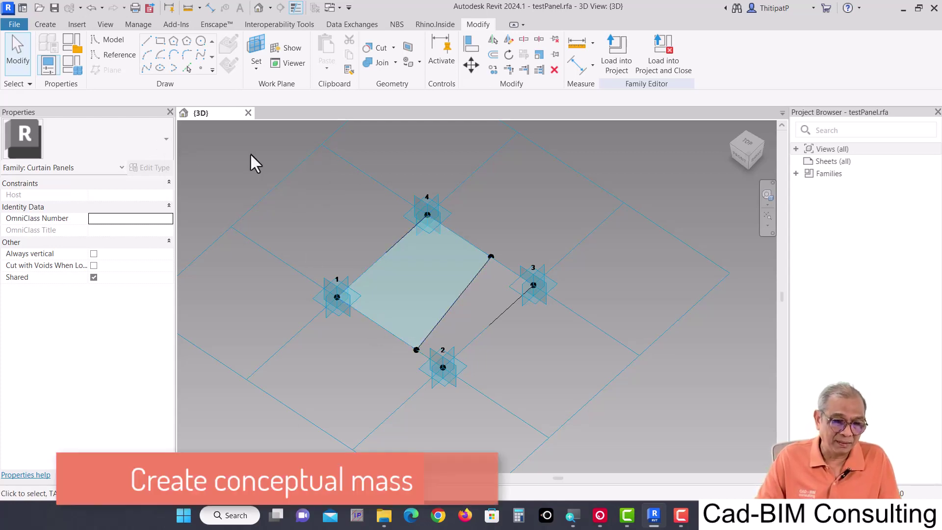
Create a new family from Metric Mass.rft in the Conceptual Mass template folder.
{"action": "left_click", "coordinate": [18, 22]}
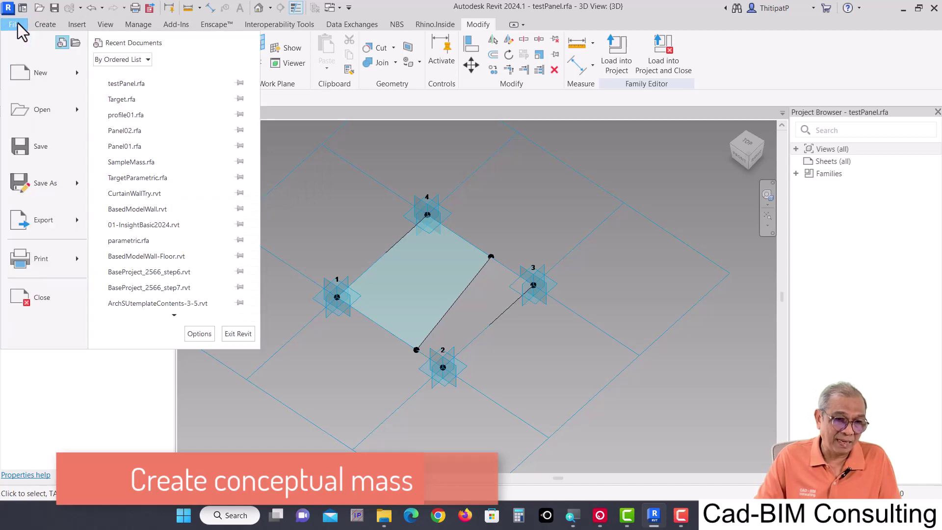
{"action": "mouse_move", "coordinate": [40, 73]}
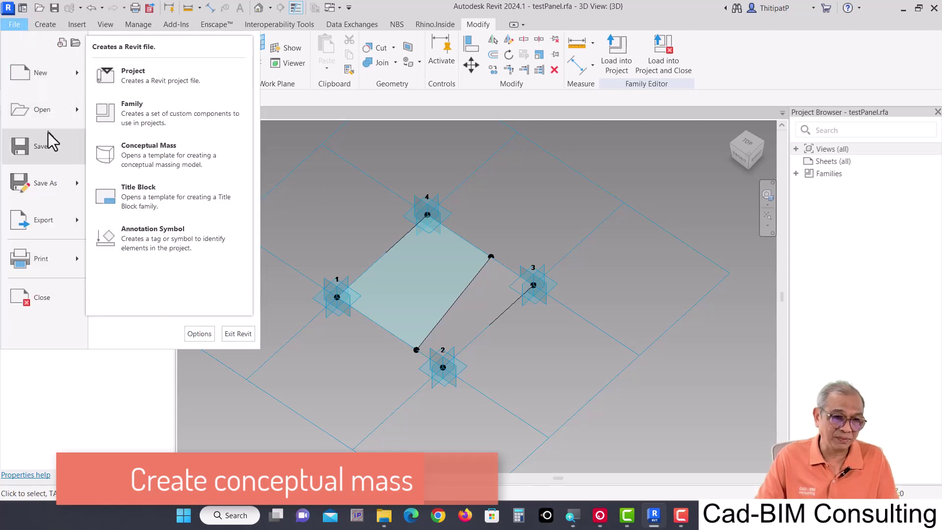
{"action": "left_click", "coordinate": [22, 8]}
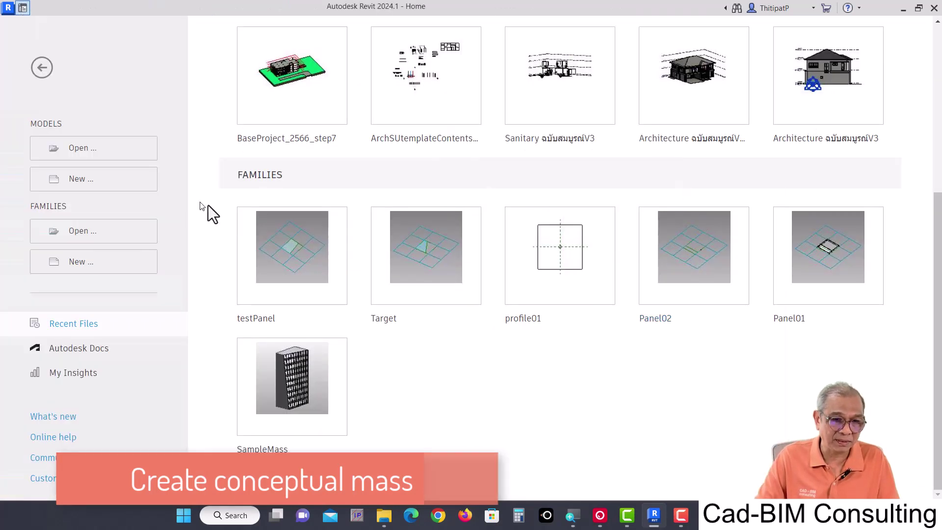
{"action": "left_click", "coordinate": [97, 265]}
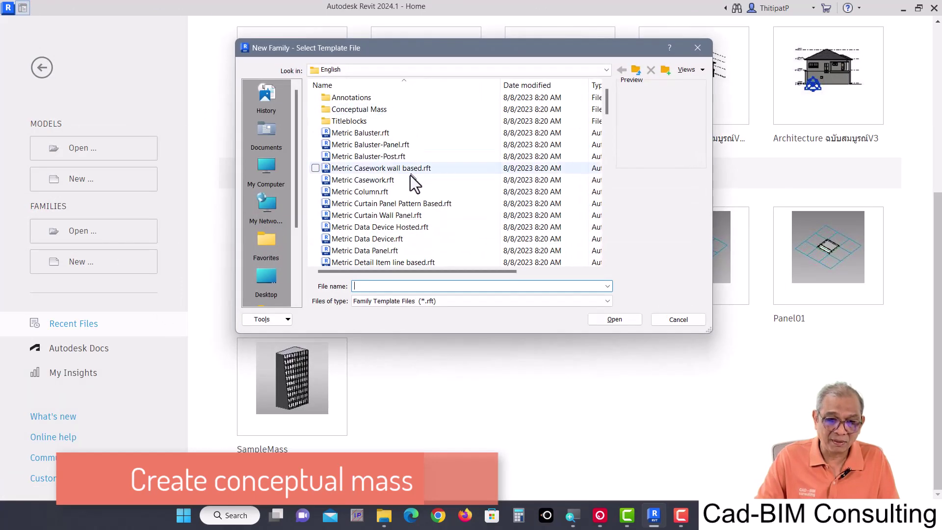
{"action": "double_click", "coordinate": [370, 108]}
{"action": "left_click", "coordinate": [335, 97]}
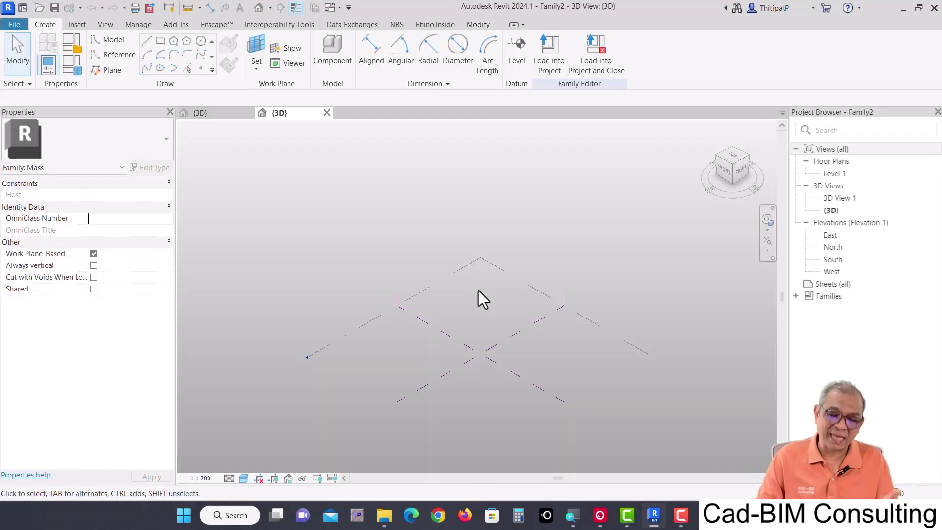
Centre the view on the reference plane intersection and pick the Rectangle model-line tool.
{"action": "mouse_move", "coordinate": [458, 255]}
{"action": "middle_mouse_down"}
{"action": "mouse_move", "coordinate": [478, 280]}
{"action": "mouse_move", "coordinate": [457, 267]}
{"action": "middle_mouse_up"}
{"action": "middle_click_drag", "start_coordinate": [480, 301], "coordinate": [486, 301]}
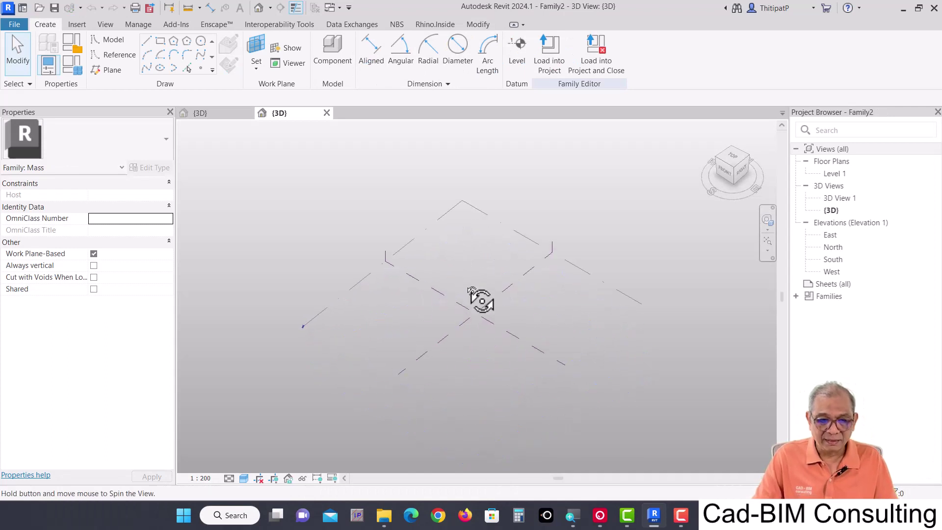
{"action": "scroll", "coordinate": [469, 288], "scroll_direction": "up", "scroll_amount": 1}
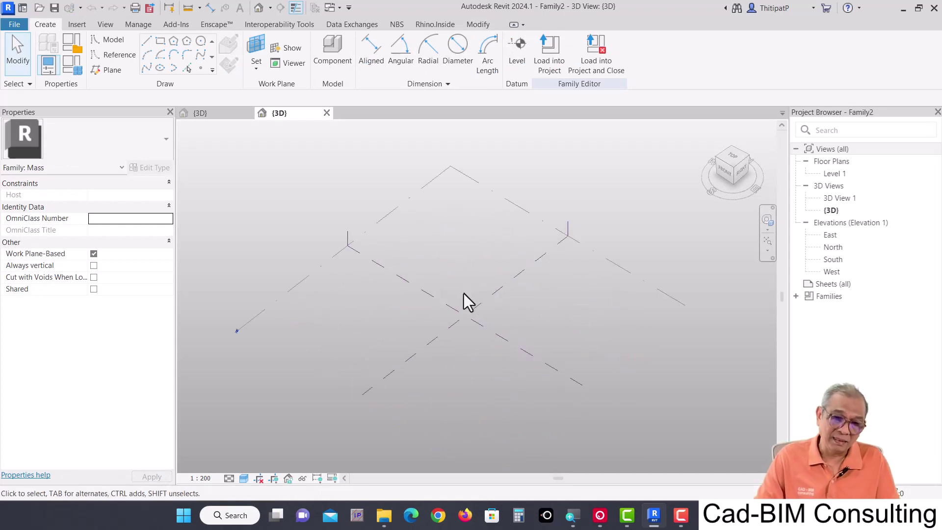
{"action": "middle_click_drag", "start_coordinate": [464, 293], "coordinate": [463, 289]}
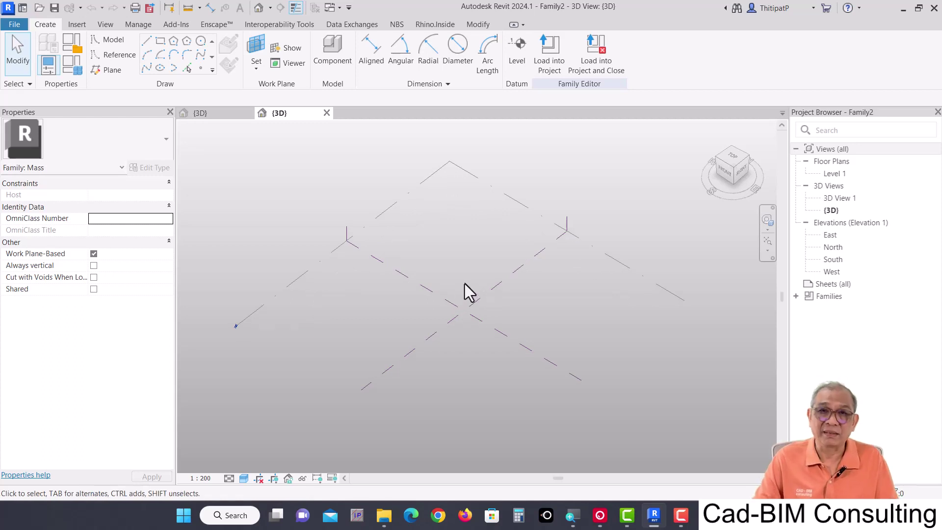
{"action": "middle_click_drag", "start_coordinate": [457, 278], "coordinate": [472, 281]}
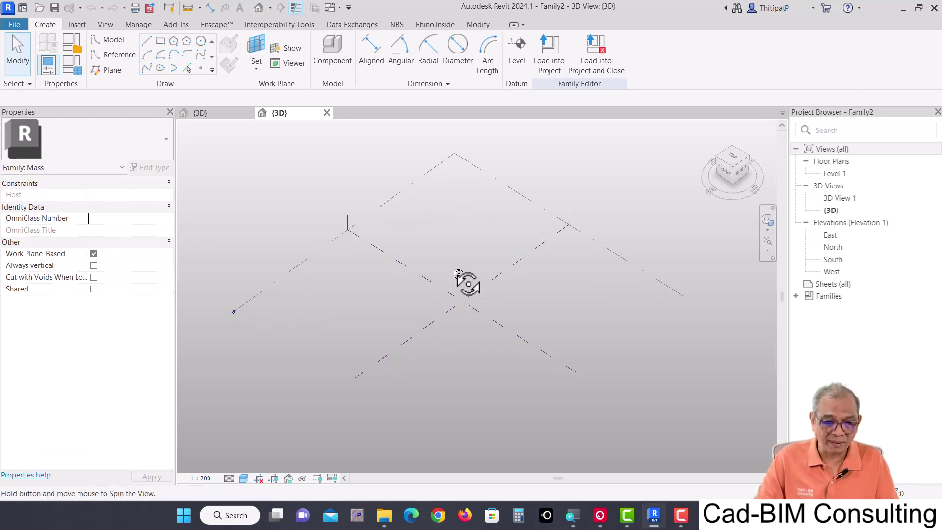
{"action": "left_click", "coordinate": [161, 42]}
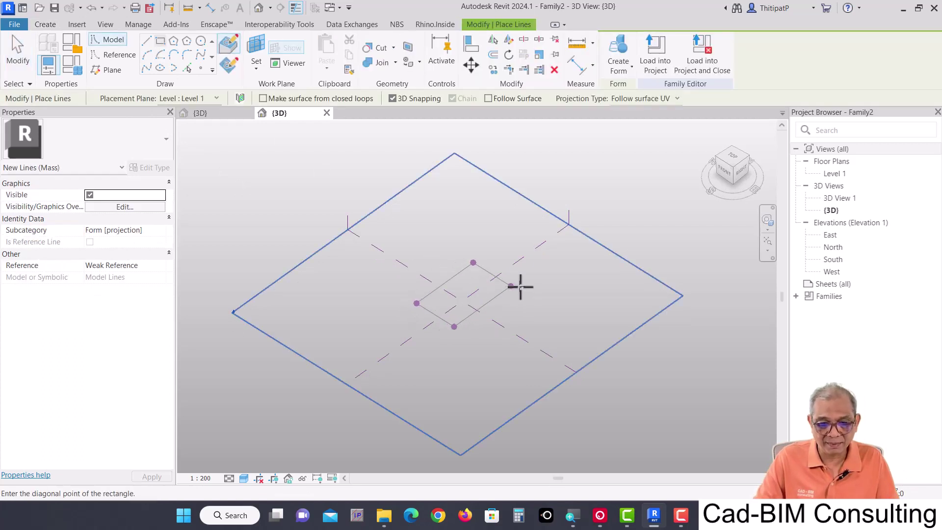
Complete the rectangle and extrude it into a Solid Form box.
{"action": "left_click", "coordinate": [517, 288]}
{"action": "key", "text": "Escape"}
{"action": "key", "text": "Escape"}
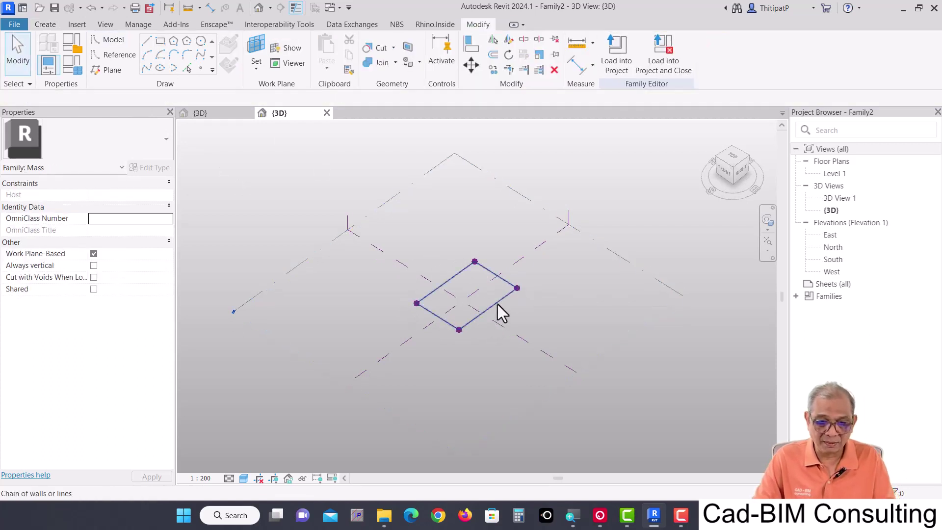
{"action": "left_click", "coordinate": [630, 73]}
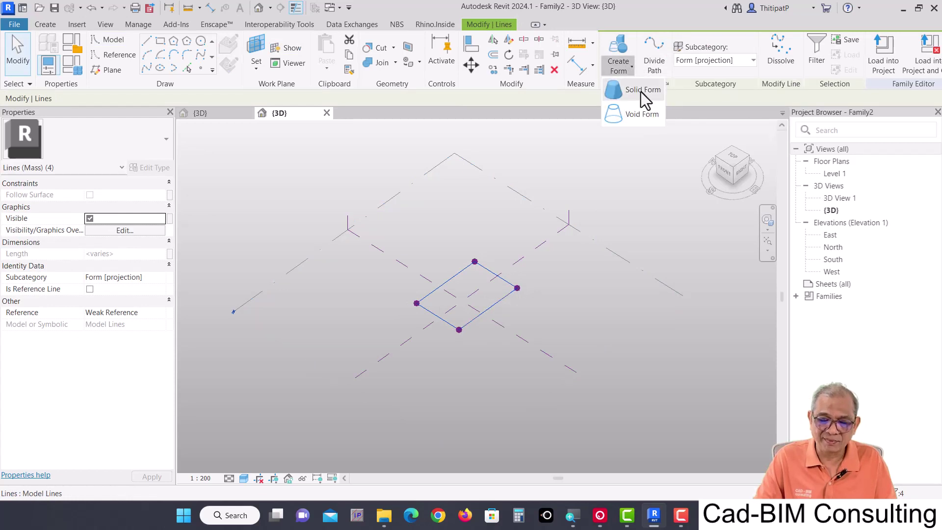
{"action": "left_click", "coordinate": [640, 93]}
Drag the box's top face upward into a tall block about 53616.1 high.
{"action": "mouse_move", "coordinate": [488, 308]}
{"action": "middle_mouse_down", "text": "shift"}
{"action": "mouse_move", "coordinate": [511, 293]}
{"action": "mouse_move", "coordinate": [494, 307]}
{"action": "middle_mouse_up", "text": "shift"}
{"action": "left_click", "coordinate": [450, 282]}
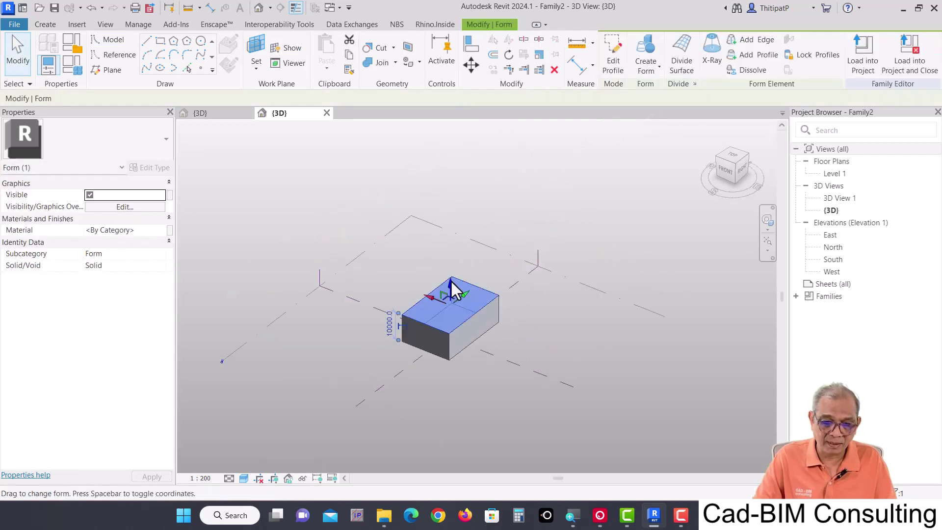
{"action": "left_click_drag", "start_coordinate": [450, 279], "coordinate": [434, 174]}
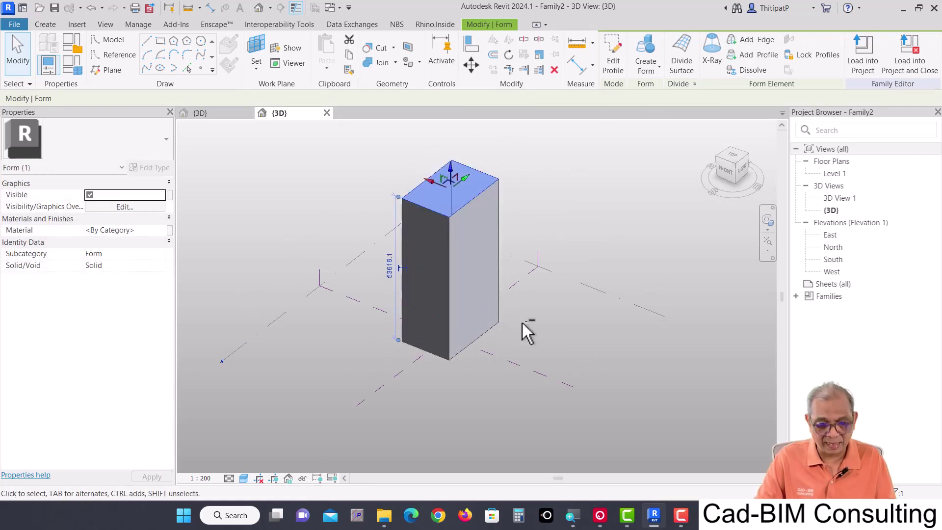
{"action": "mouse_move", "coordinate": [522, 323]}
{"action": "middle_mouse_down", "text": "shift"}
{"action": "mouse_move", "coordinate": [479, 331]}
{"action": "mouse_move", "coordinate": [484, 245]}
{"action": "middle_mouse_up", "text": "shift"}
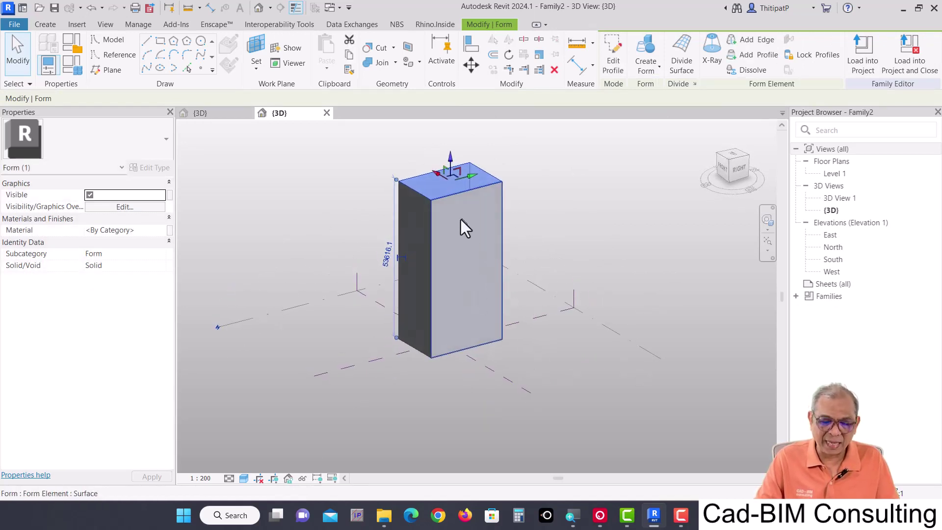
{"action": "scroll", "coordinate": [462, 177], "scroll_direction": "up", "scroll_amount": 1}
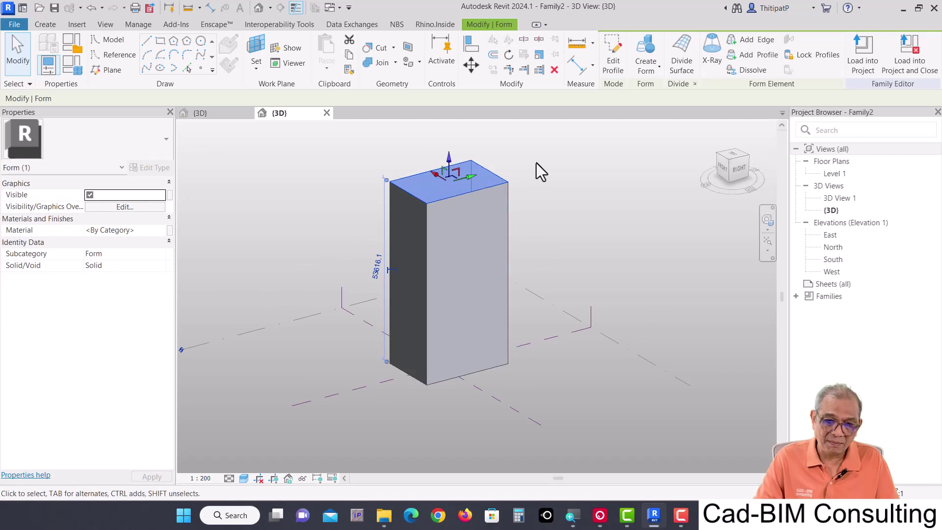
{"action": "left_click", "coordinate": [538, 172]}
Drag one top edge sideways to tilt the block, then deselect it.
{"action": "left_click", "coordinate": [408, 191]}
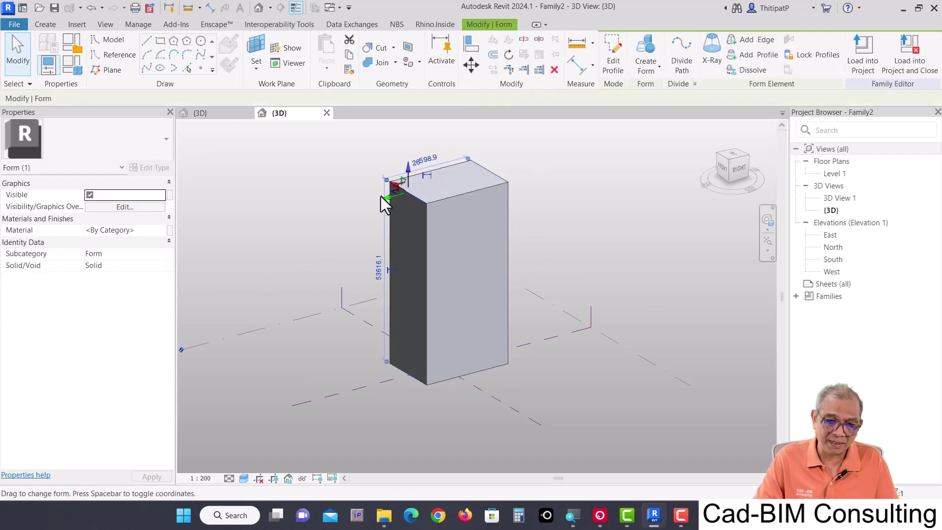
{"action": "left_click_drag", "start_coordinate": [401, 189], "coordinate": [500, 168]}
{"action": "left_click", "coordinate": [512, 325]}
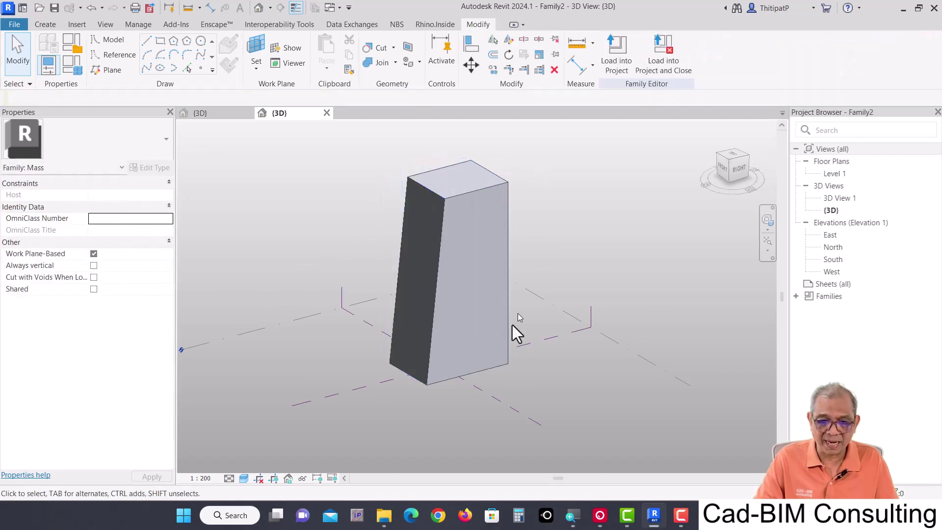
{"action": "mouse_move", "coordinate": [512, 324]}
{"action": "middle_mouse_down", "text": "shift"}
{"action": "mouse_move", "coordinate": [510, 403]}
{"action": "mouse_move", "coordinate": [483, 361]}
{"action": "middle_mouse_up", "text": "shift"}
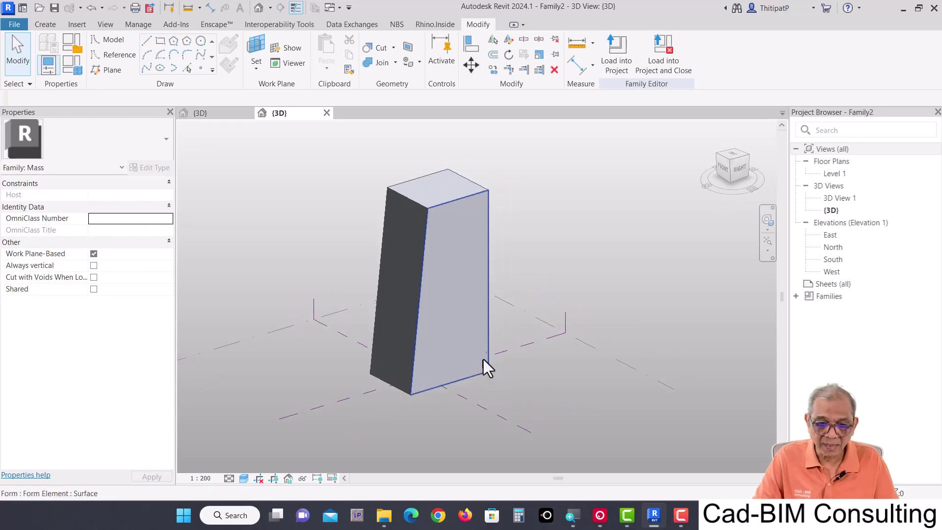
Divide the block's front face and set the V grid number to 8.
{"action": "left_click", "coordinate": [462, 244]}
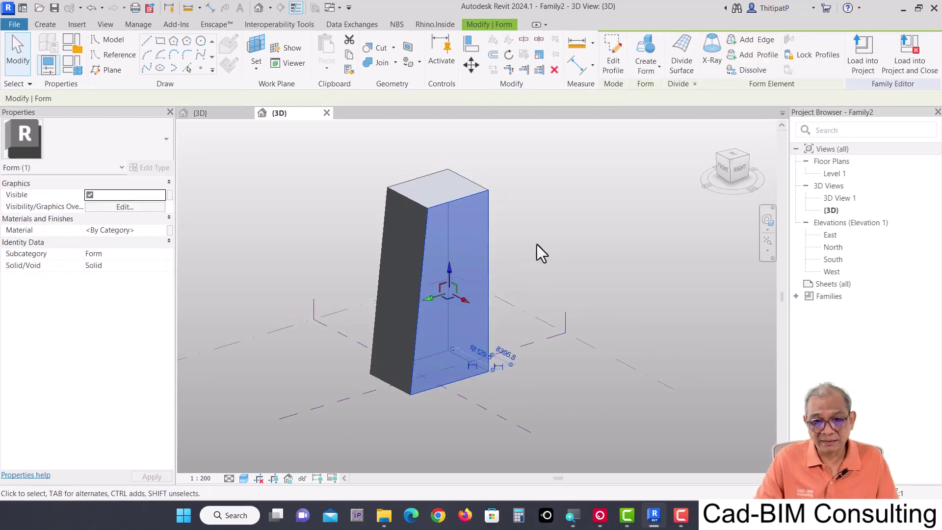
{"action": "left_click", "coordinate": [681, 66]}
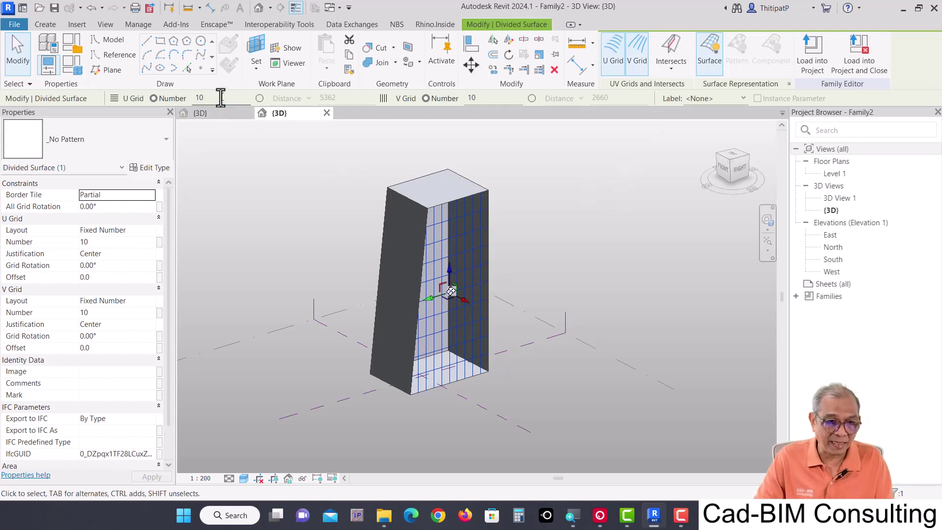
{"action": "double_click", "coordinate": [221, 98]}
{"action": "type", "text": "5"}
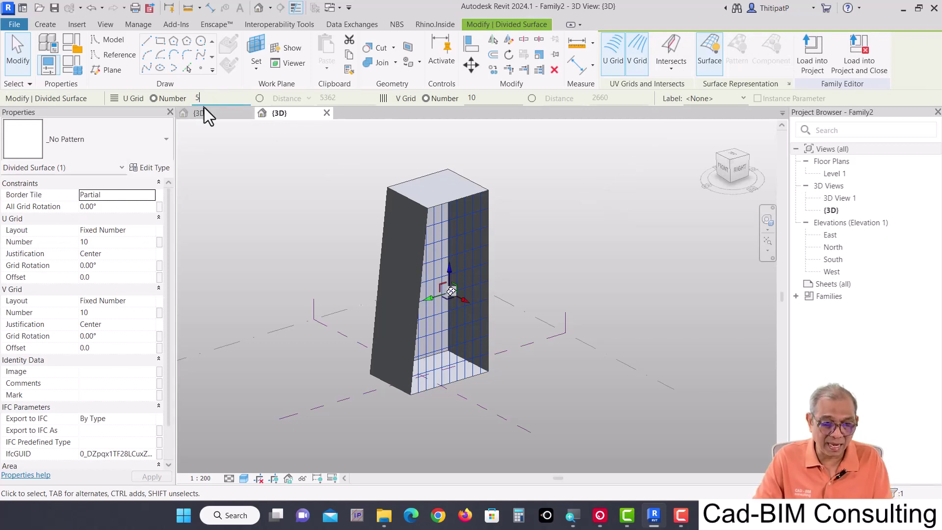
{"action": "left_click", "coordinate": [500, 98]}
{"action": "double_click", "coordinate": [500, 97]}
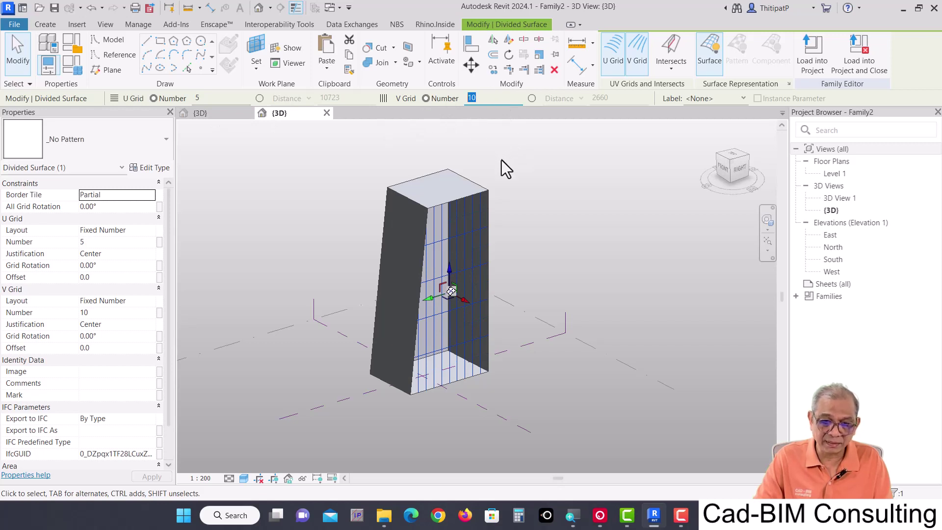
{"action": "type", "text": "8"}
{"action": "key", "text": "Return"}
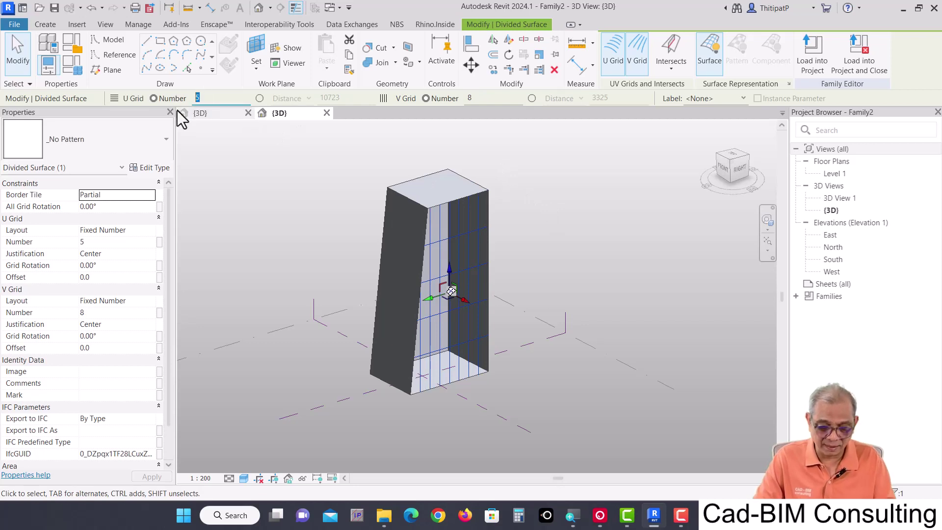
Set the U grid number to 6 and cancel the accidental line command.
{"action": "type", "text": "6"}
{"action": "key", "text": "Return"}
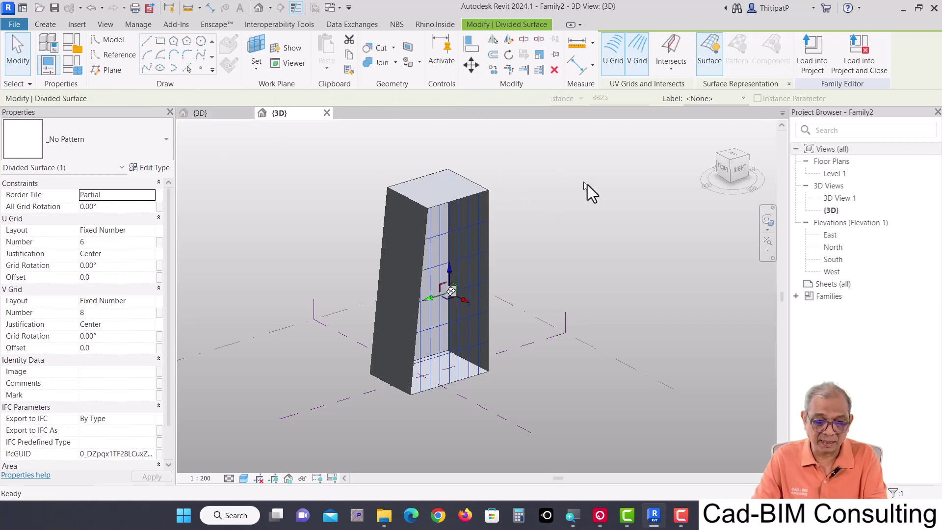
{"action": "key", "text": "l"}
{"action": "key", "text": "i"}
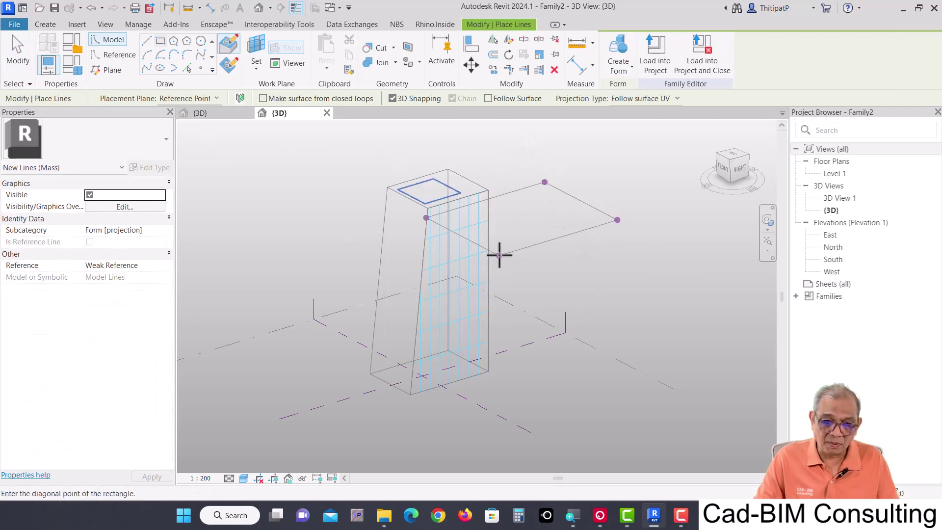
{"action": "key", "text": "Escape"}
{"action": "key", "text": "Escape"}
Reselect the divided surface, inspect the 6 by 8 grid, and confirm U at 6.
{"action": "left_click", "coordinate": [480, 342]}
{"action": "mouse_move", "coordinate": [480, 343]}
{"action": "middle_mouse_down", "text": "shift"}
{"action": "mouse_move", "coordinate": [487, 309]}
{"action": "mouse_move", "coordinate": [479, 290]}
{"action": "mouse_move", "coordinate": [505, 315]}
{"action": "mouse_move", "coordinate": [496, 305]}
{"action": "middle_mouse_up", "text": "shift"}
{"action": "scroll", "coordinate": [456, 260], "scroll_direction": "up", "scroll_amount": 2}
{"action": "scroll", "coordinate": [485, 319], "scroll_direction": "up", "scroll_amount": 2}
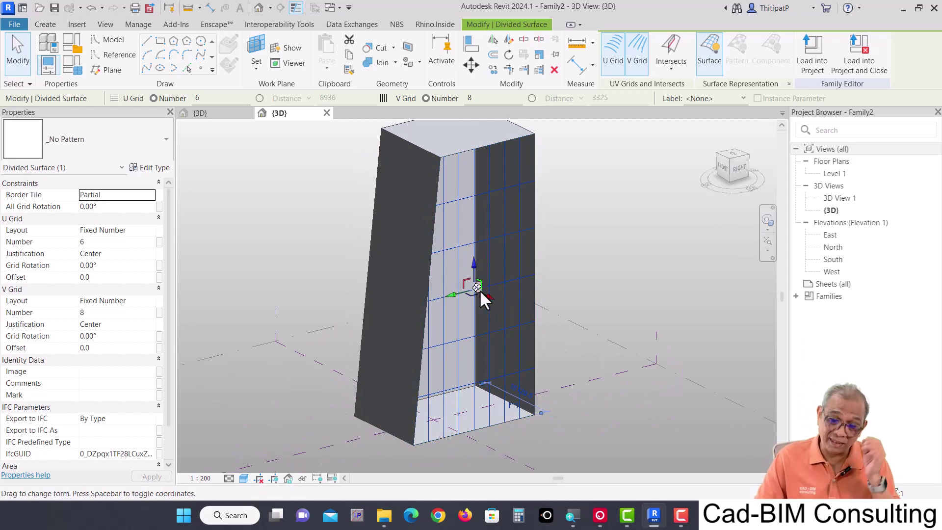
{"action": "middle_click_drag", "start_coordinate": [473, 282], "coordinate": [484, 299], "text": "shift"}
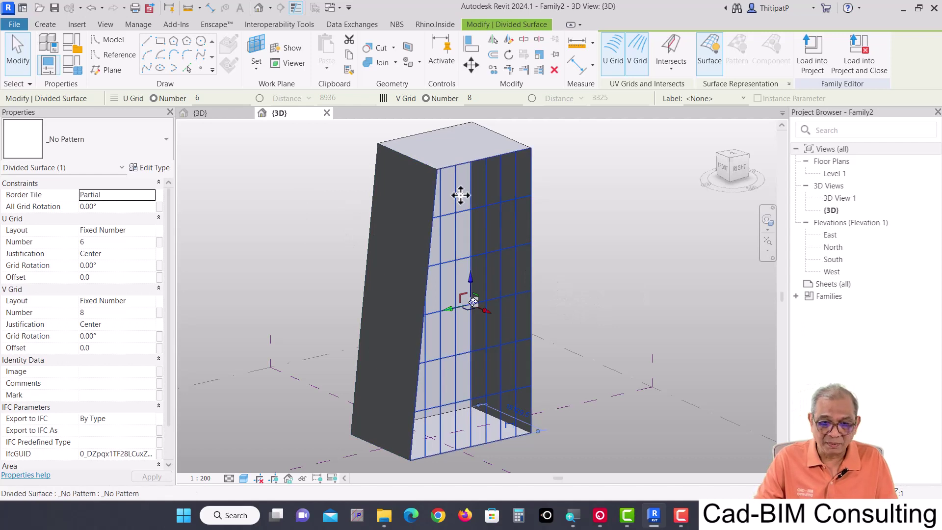
{"action": "double_click", "coordinate": [217, 98]}
{"action": "key", "text": "Return"}
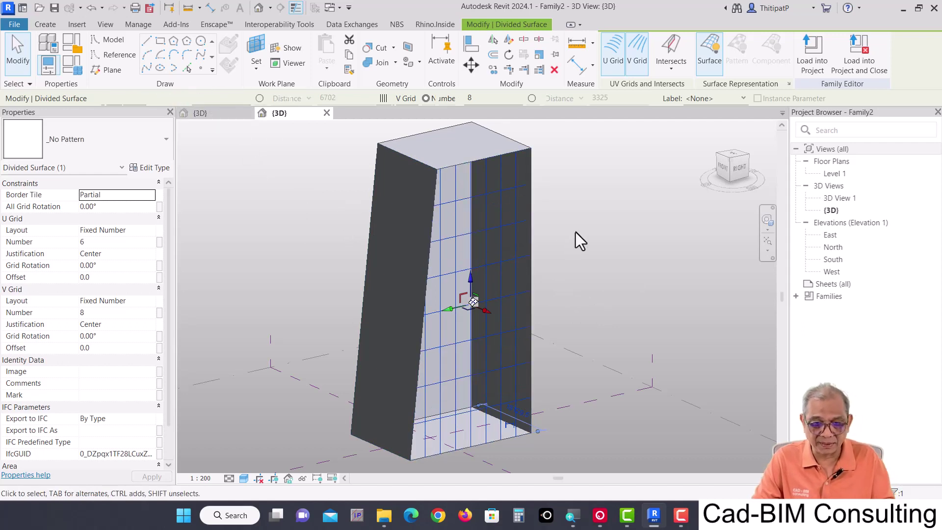
{"action": "left_click", "coordinate": [573, 289]}
{"action": "mouse_move", "coordinate": [558, 291]}
{"action": "middle_mouse_down", "text": "shift"}
{"action": "mouse_move", "coordinate": [564, 319]}
{"action": "mouse_move", "coordinate": [550, 314]}
{"action": "middle_mouse_up", "text": "shift"}
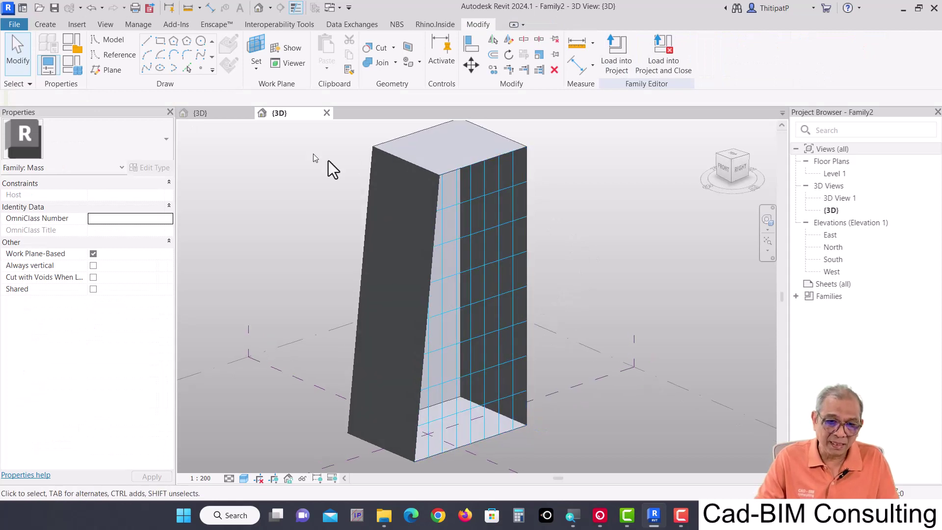
Load the testPanel family from its {3D} view into the Family2 mass document.
{"action": "left_click", "coordinate": [221, 114]}
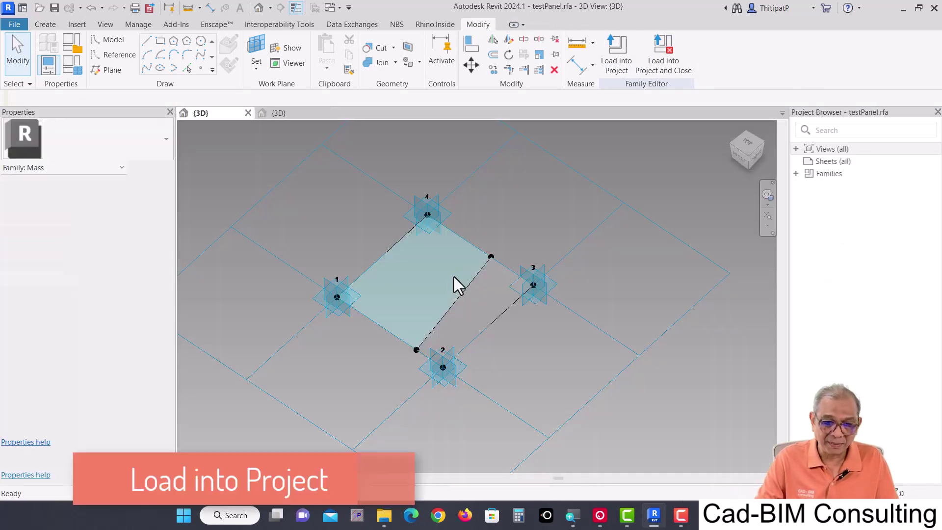
{"action": "middle_click_drag", "start_coordinate": [526, 359], "coordinate": [476, 337], "text": "shift"}
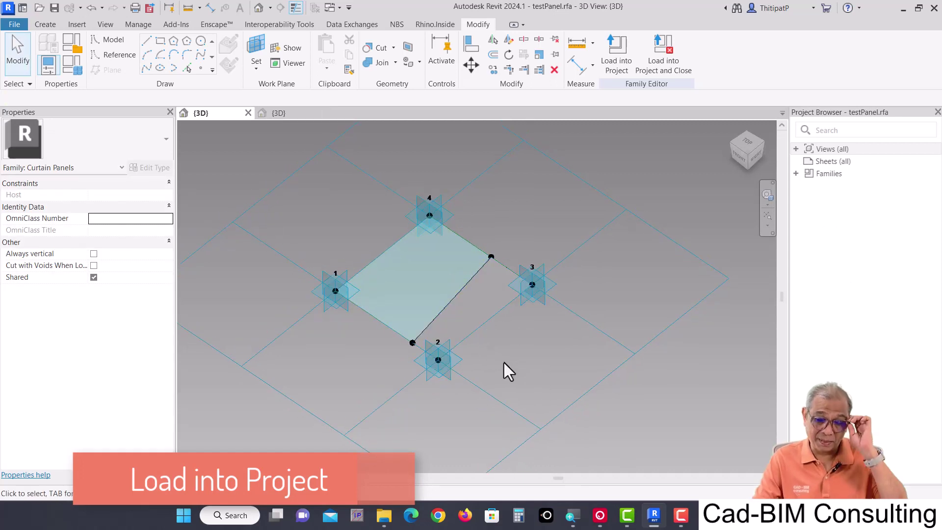
{"action": "left_click", "coordinate": [616, 55]}
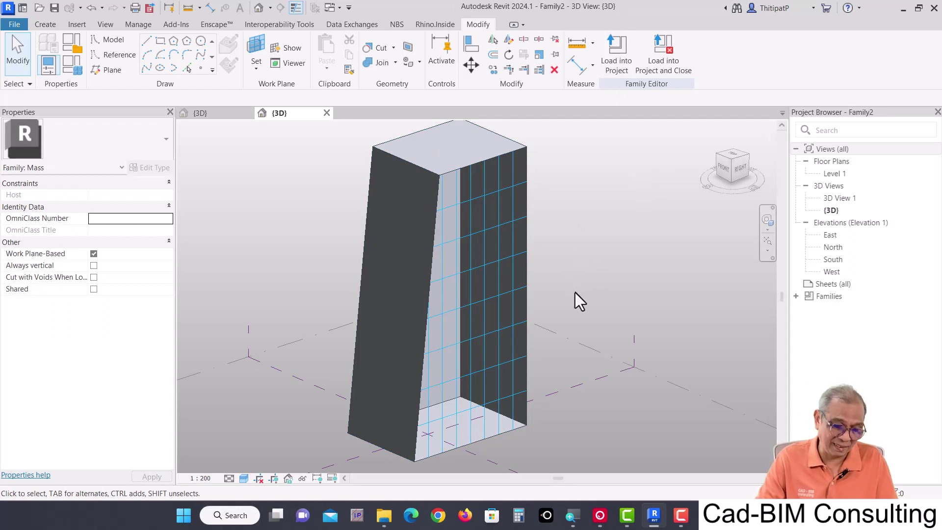
{"action": "mouse_move", "coordinate": [578, 300]}
{"action": "middle_mouse_down", "text": "shift"}
{"action": "mouse_move", "coordinate": [585, 292]}
{"action": "mouse_move", "coordinate": [575, 287]}
{"action": "middle_mouse_up", "text": "shift"}
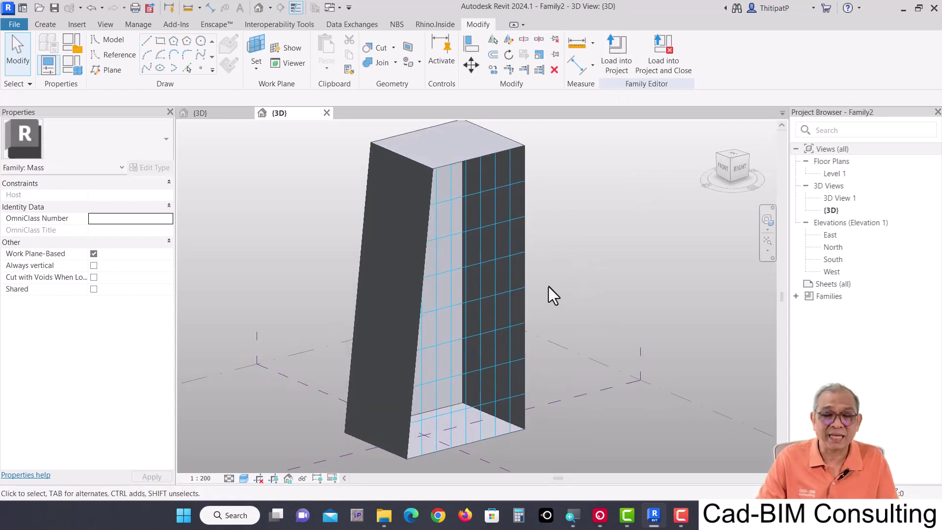
Assign Rectangle > testPanel as the panel type of the tower's divided surface.
{"action": "left_click", "coordinate": [498, 191]}
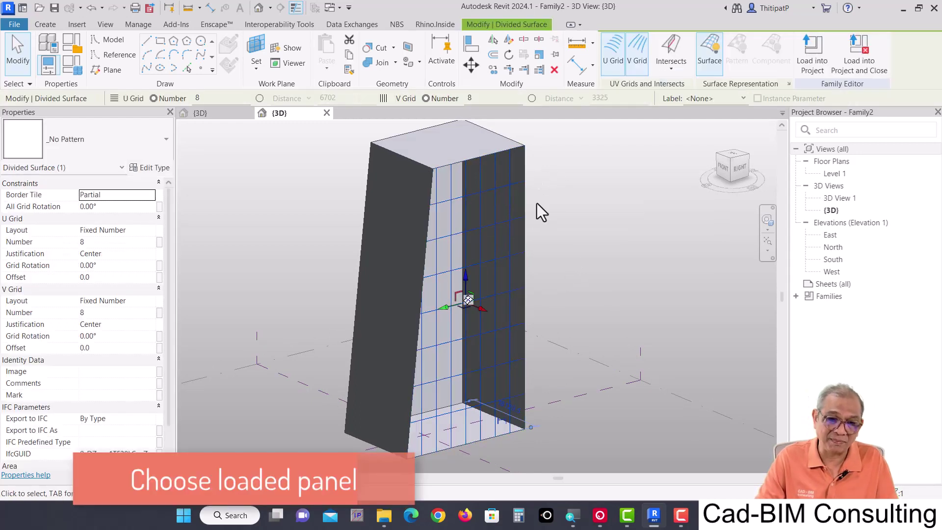
{"action": "left_click", "coordinate": [158, 134]}
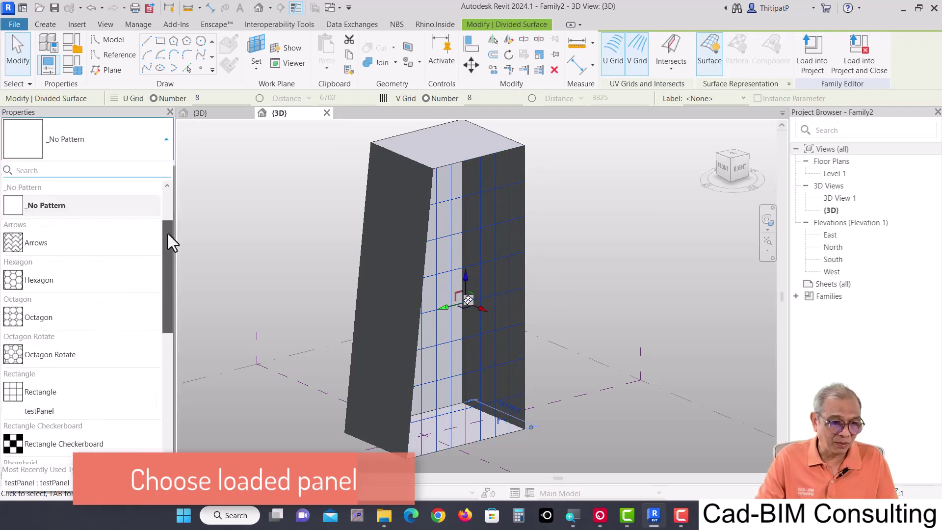
{"action": "left_click_drag", "start_coordinate": [168, 233], "coordinate": [169, 293]}
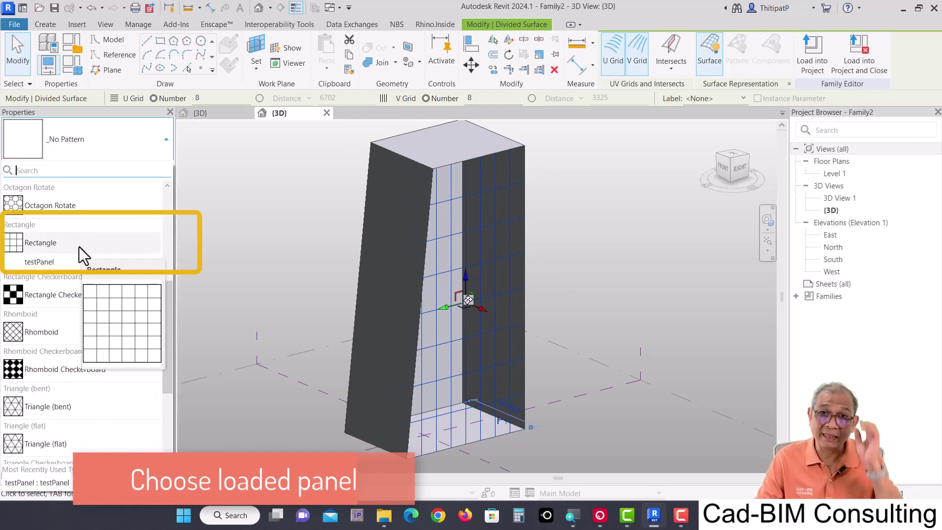
{"action": "mouse_move", "coordinate": [39, 262]}
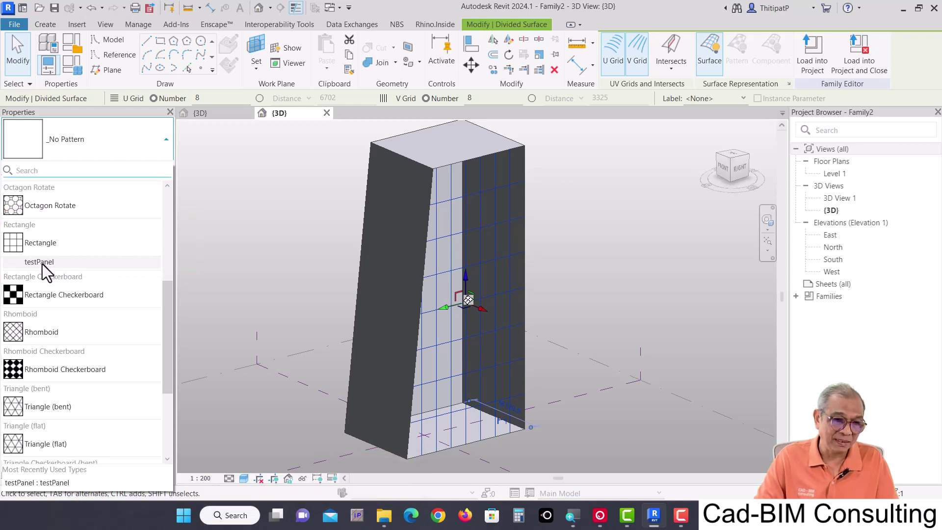
{"action": "left_click", "coordinate": [51, 262]}
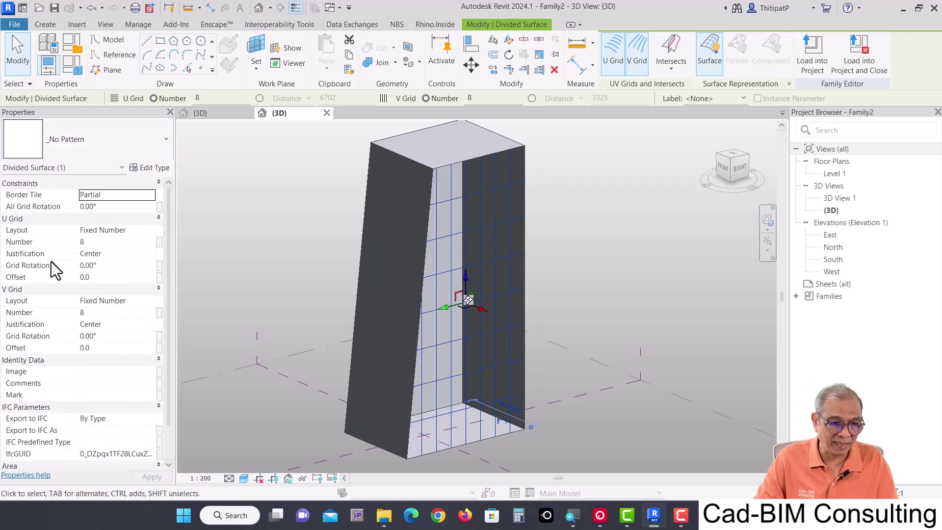
Deselect the surface and orbit around to inspect the panelled tower face.
{"action": "left_click", "coordinate": [588, 206]}
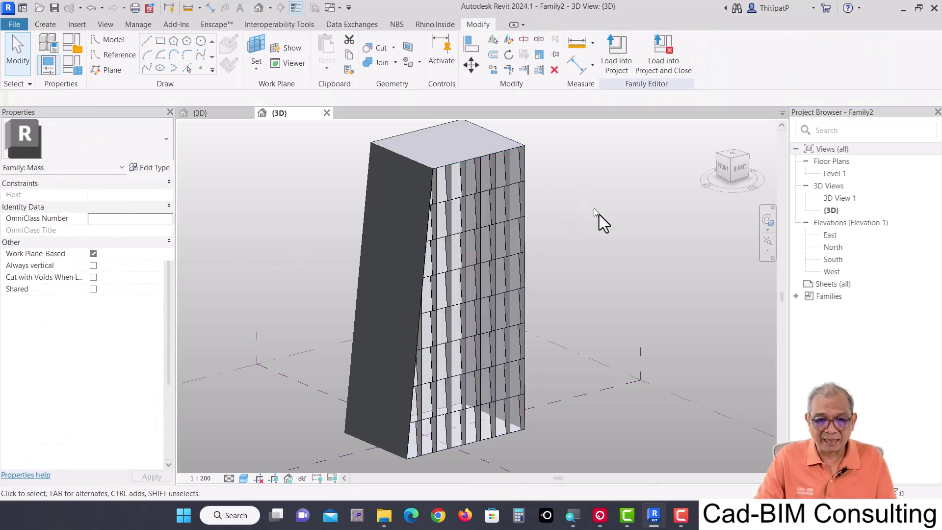
{"action": "mouse_move", "coordinate": [598, 215]}
{"action": "middle_mouse_down", "text": "shift"}
{"action": "mouse_move", "coordinate": [617, 285]}
{"action": "mouse_move", "coordinate": [616, 267]}
{"action": "mouse_move", "coordinate": [592, 273]}
{"action": "middle_mouse_up", "text": "shift"}
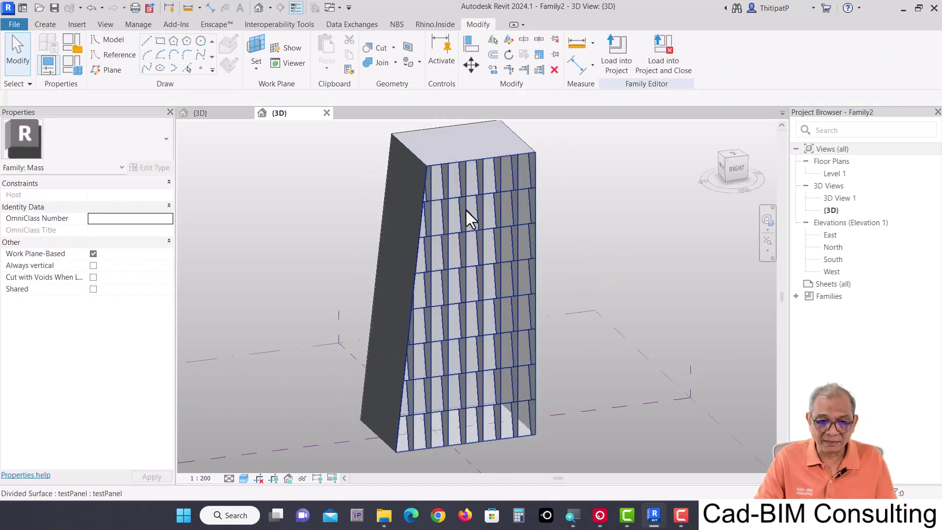
{"action": "scroll", "coordinate": [470, 292], "scroll_direction": "up", "scroll_amount": 3}
{"action": "mouse_move", "coordinate": [470, 291]}
{"action": "middle_mouse_down", "text": "shift"}
{"action": "mouse_move", "coordinate": [496, 273]}
{"action": "mouse_move", "coordinate": [531, 275]}
{"action": "middle_mouse_up", "text": "shift"}
{"action": "scroll", "coordinate": [496, 274], "scroll_direction": "down", "scroll_amount": 2}
{"action": "scroll", "coordinate": [509, 307], "scroll_direction": "down", "scroll_amount": 3}
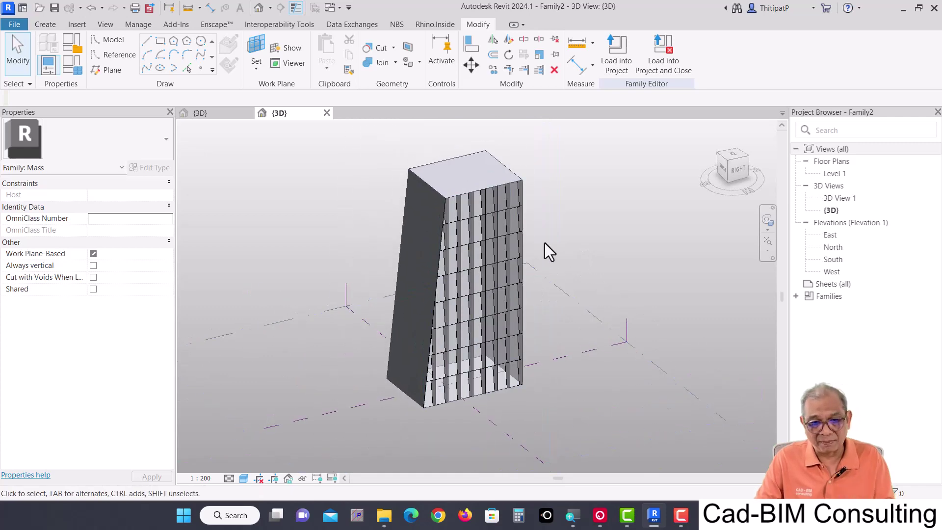
In testPanel, set the line's two reference points to Normalized Curve Parameter 0.25 and 0.8.
{"action": "left_click", "coordinate": [207, 113]}
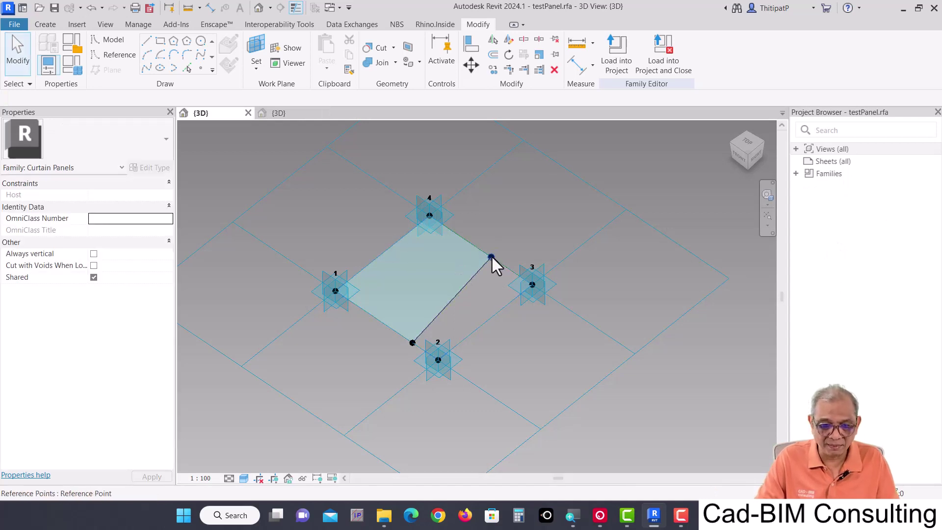
{"action": "left_click", "coordinate": [493, 257]}
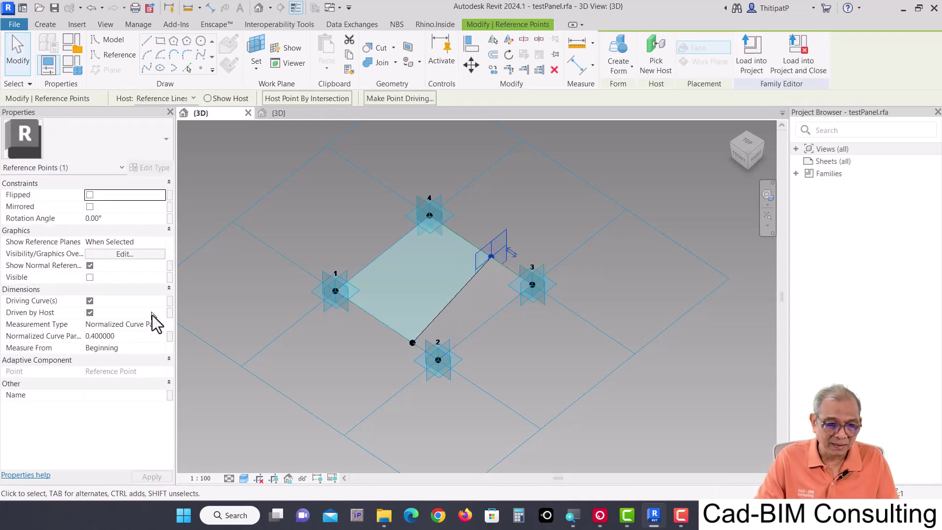
{"action": "left_click", "coordinate": [137, 336]}
{"action": "type", "text": ".250000"}
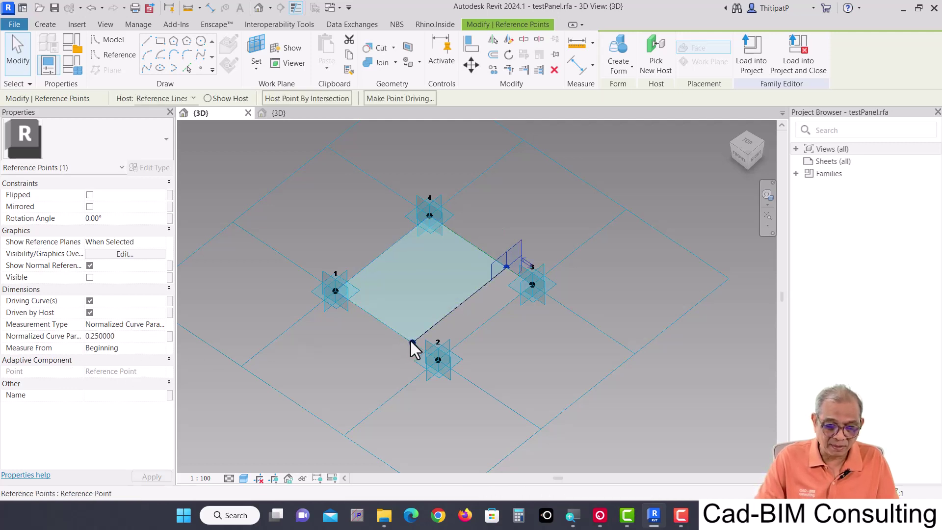
{"action": "left_click", "coordinate": [411, 343]}
{"action": "left_click", "coordinate": [135, 336]}
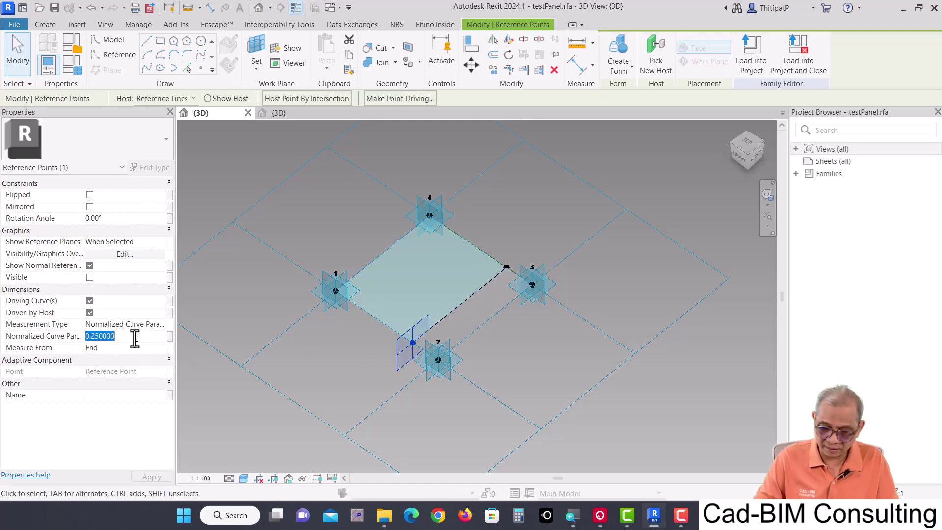
{"action": "type", "text": "."}
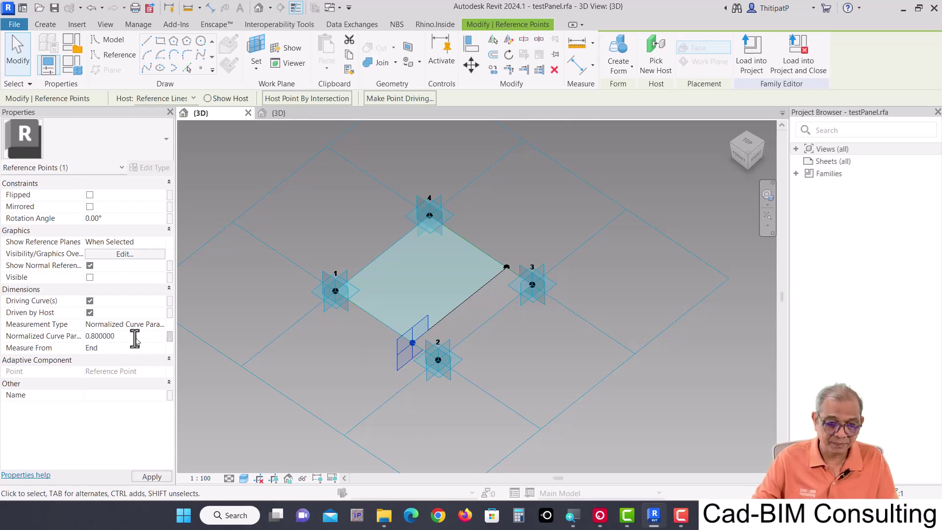
Reload testPanel into Family2, overwriting the existing family and its parameters.
{"action": "mouse_move", "coordinate": [364, 345]}
{"action": "middle_mouse_down", "text": "shift"}
{"action": "mouse_move", "coordinate": [336, 385]}
{"action": "mouse_move", "coordinate": [366, 350]}
{"action": "middle_mouse_up", "text": "shift"}
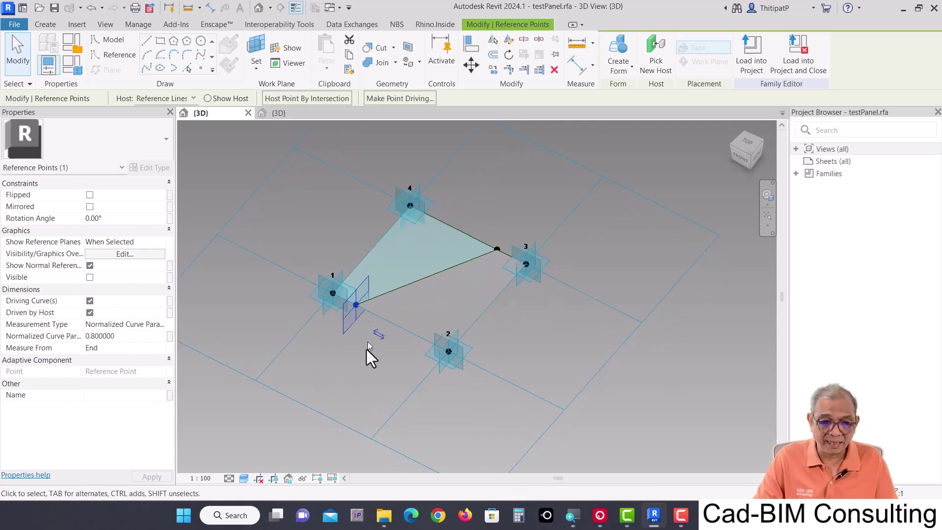
{"action": "left_click", "coordinate": [355, 231]}
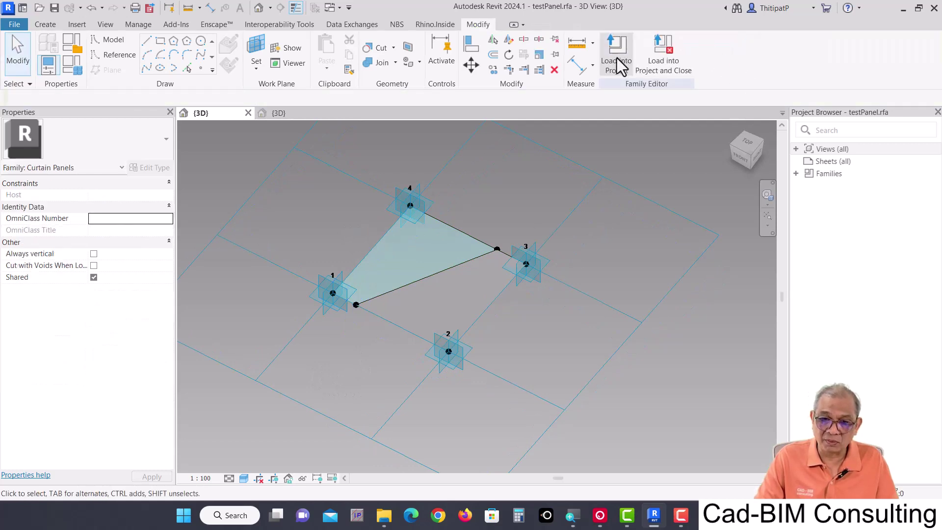
{"action": "left_click", "coordinate": [616, 58]}
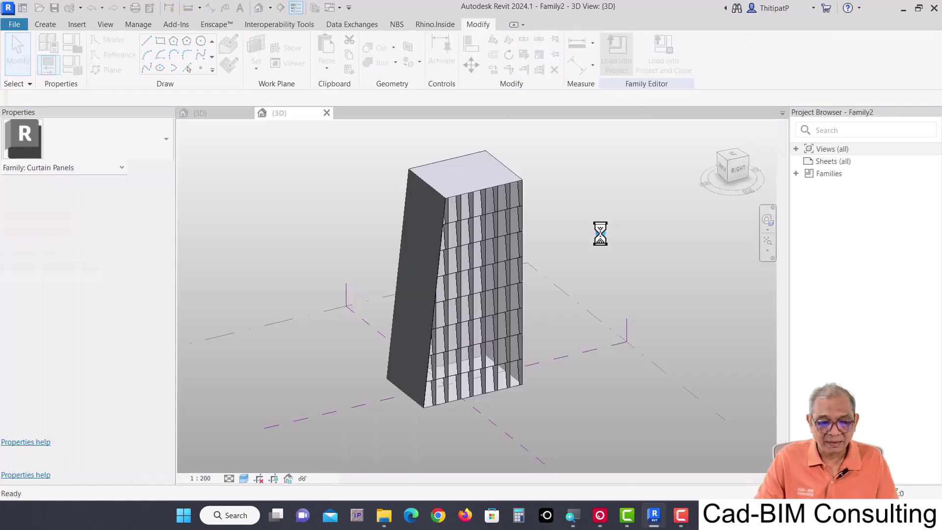
{"action": "left_click", "coordinate": [447, 246]}
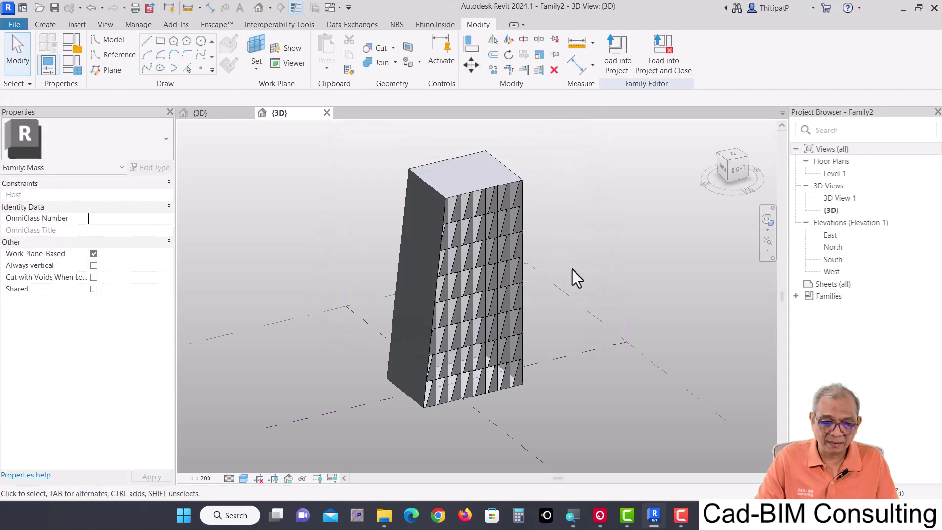
{"action": "mouse_move", "coordinate": [553, 246]}
{"action": "middle_mouse_down", "text": "shift"}
{"action": "mouse_move", "coordinate": [463, 236]}
{"action": "mouse_move", "coordinate": [557, 231]}
{"action": "middle_mouse_up", "text": "shift"}
{"action": "scroll", "coordinate": [464, 216], "scroll_direction": "up", "scroll_amount": 3}
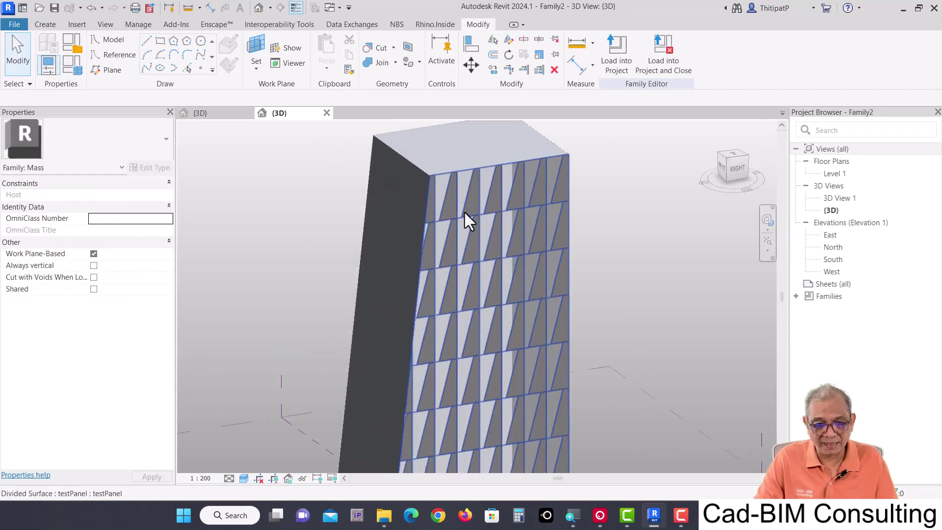
{"action": "scroll", "coordinate": [468, 241], "scroll_direction": "up", "scroll_amount": 2}
{"action": "scroll", "coordinate": [469, 233], "scroll_direction": "up", "scroll_amount": 2}
{"action": "scroll", "coordinate": [481, 246], "scroll_direction": "down", "scroll_amount": 3}
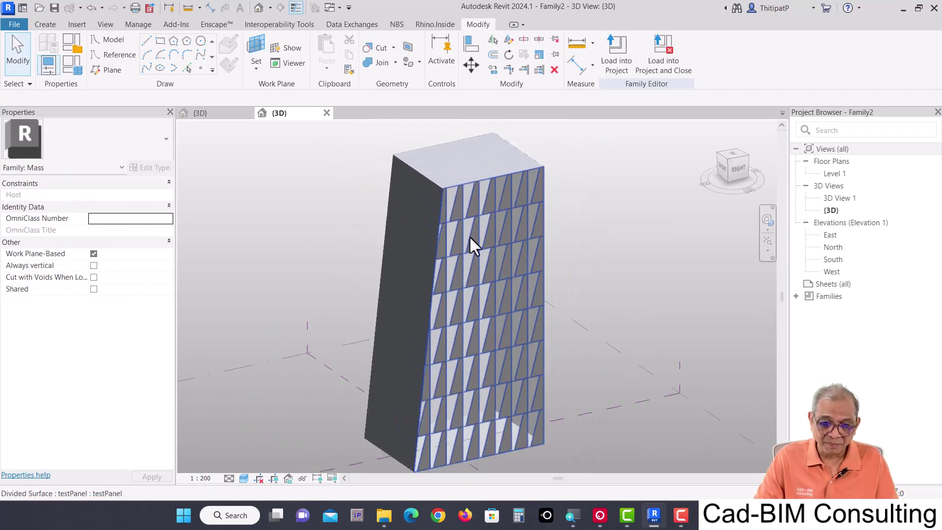
{"action": "middle_click_drag", "start_coordinate": [528, 280], "coordinate": [512, 283], "text": "shift"}
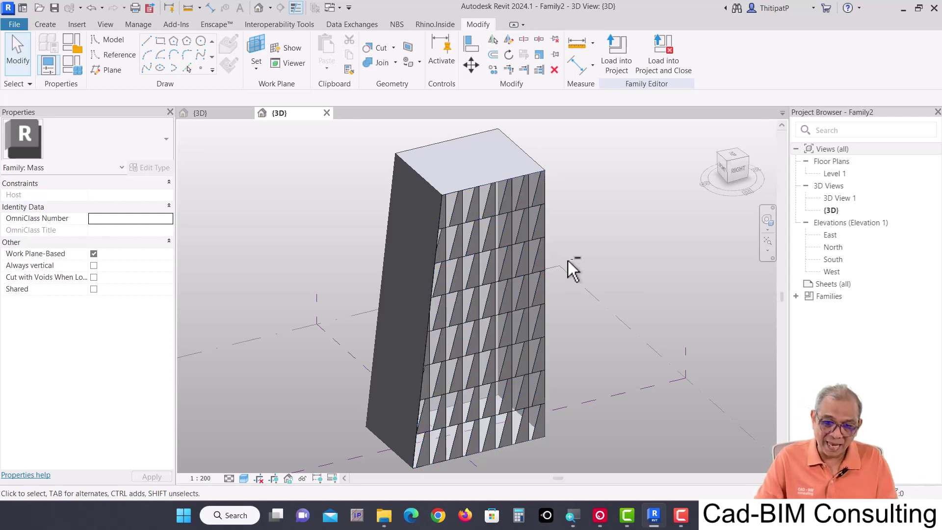
{"action": "middle_click_drag", "start_coordinate": [568, 260], "coordinate": [552, 252], "text": "shift"}
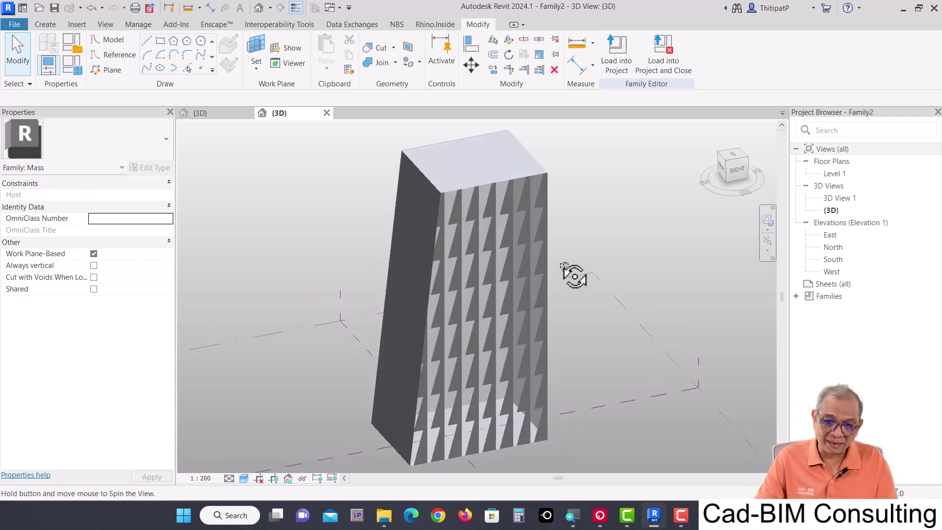
{"action": "left_click", "coordinate": [210, 111]}
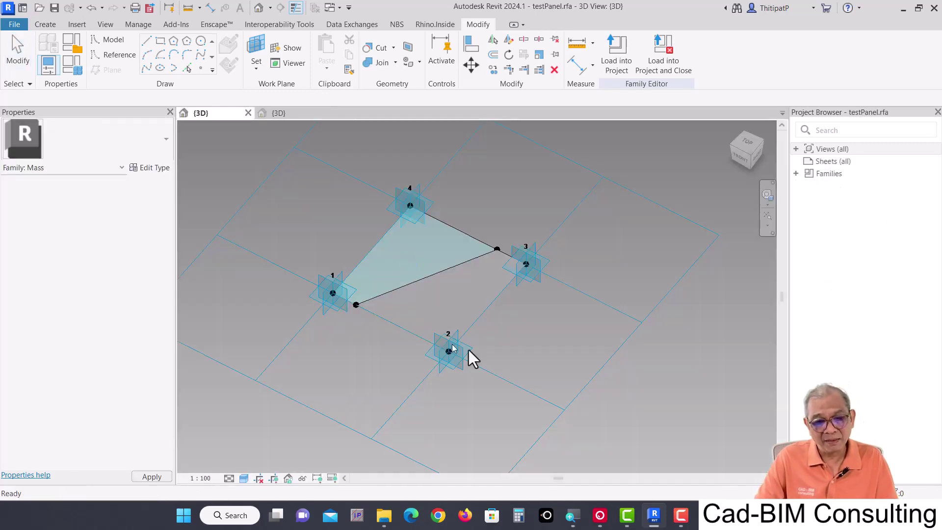
{"action": "left_click", "coordinate": [293, 114]}
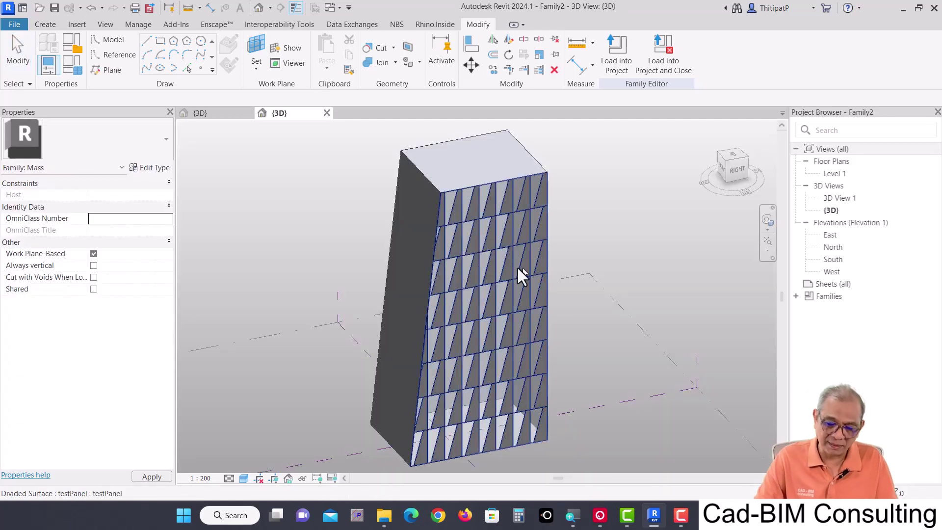
{"action": "middle_click_drag", "start_coordinate": [518, 269], "coordinate": [532, 286], "text": "shift"}
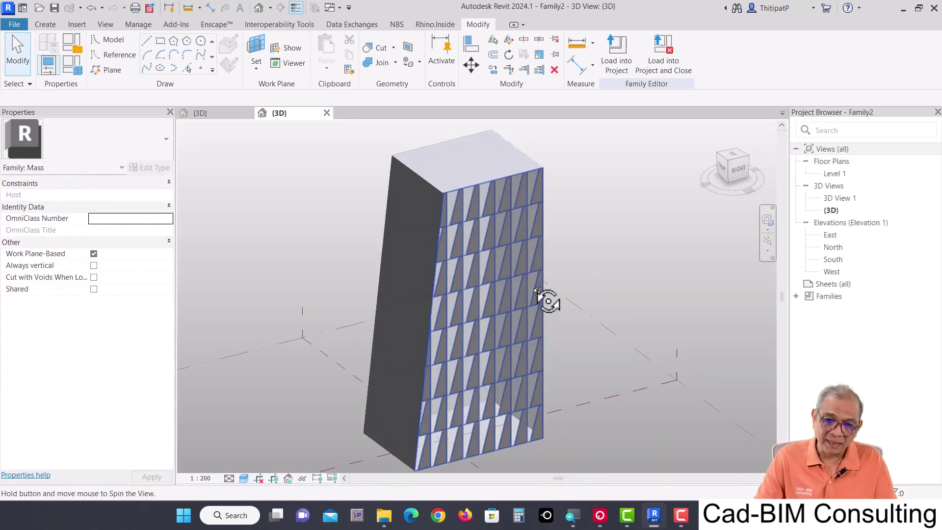